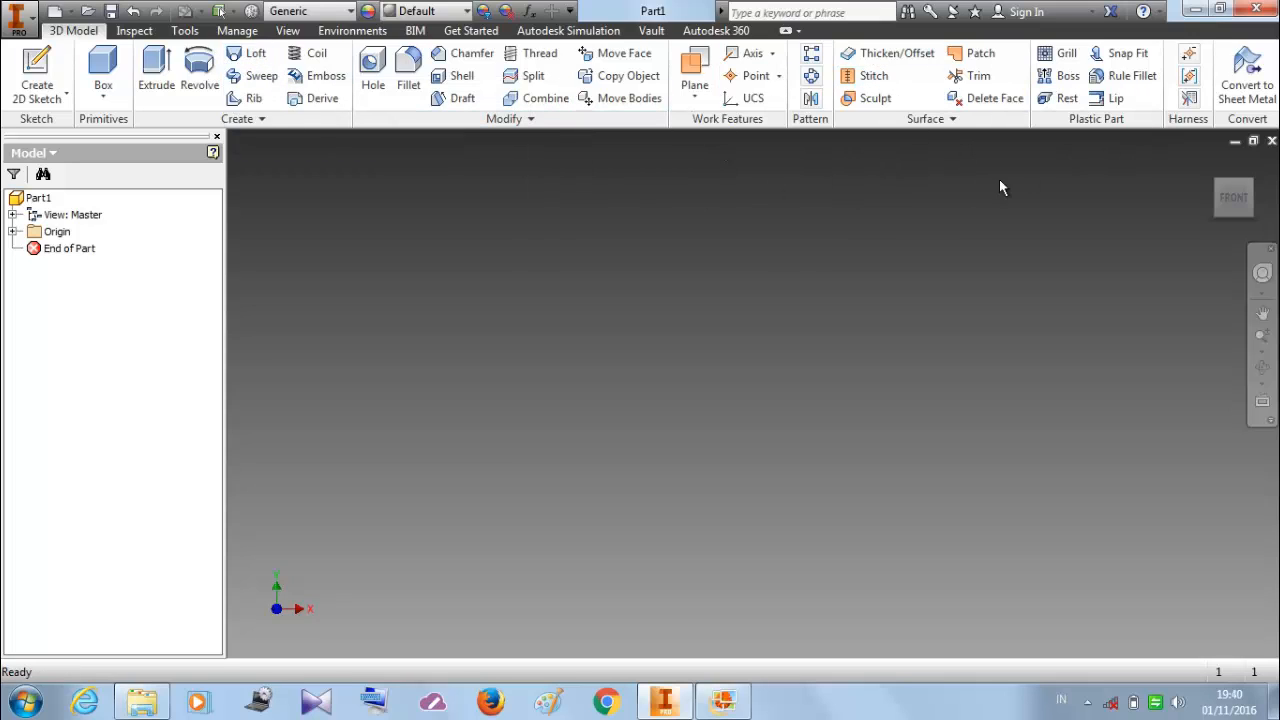
Step: Consult the CS bracket reference drawing and start a new 2D sketch on the XY plane
{"action": "left_click", "coordinate": [14, 232]}
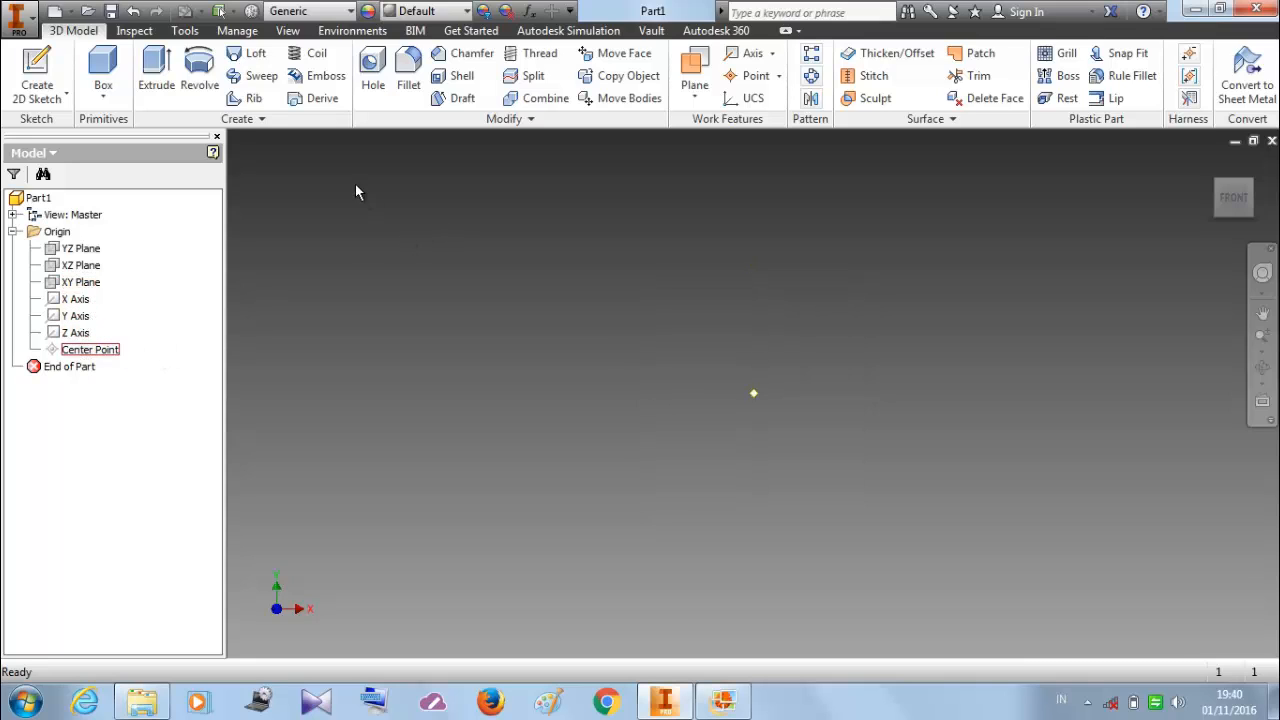
{"action": "left_click", "coordinate": [722, 700]}
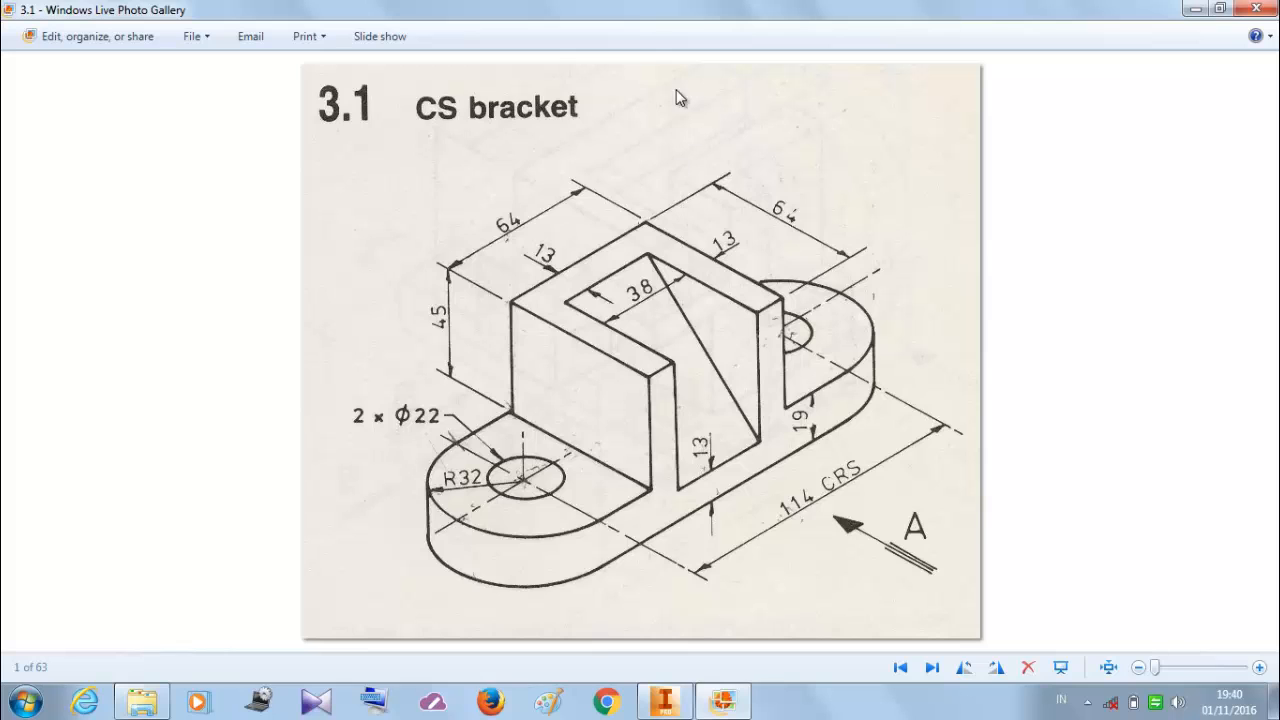
{"action": "left_click", "coordinate": [664, 700]}
{"action": "left_click", "coordinate": [50, 68]}
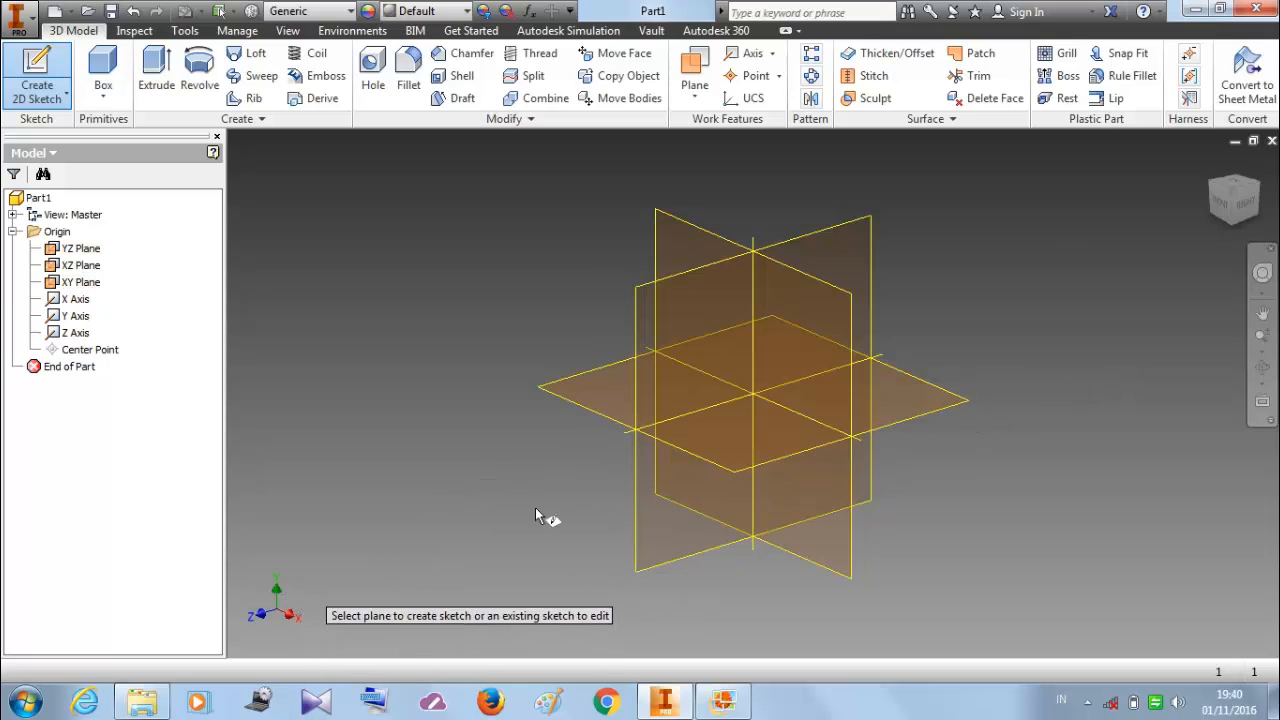
{"action": "left_click", "coordinate": [840, 304]}
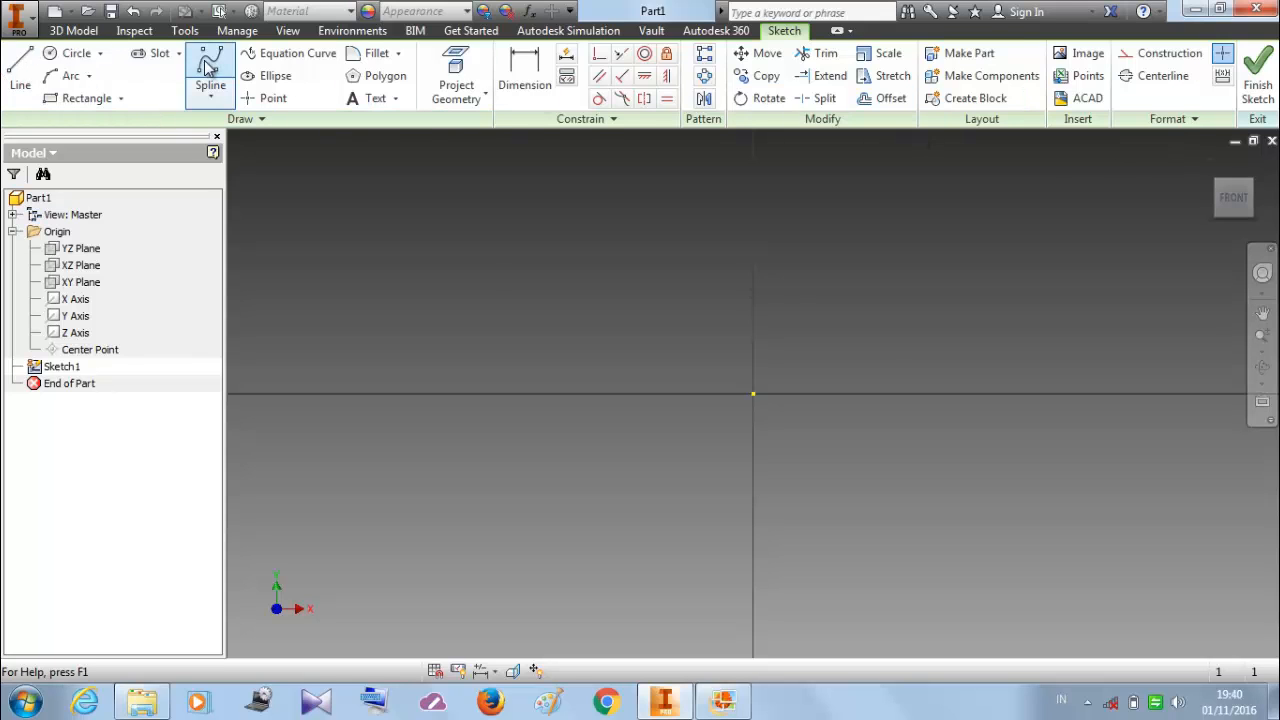
Step: Sketch a horizontal line about 30 mm long through the origin, with its ends on either side of it
{"action": "left_click", "coordinate": [723, 701]}
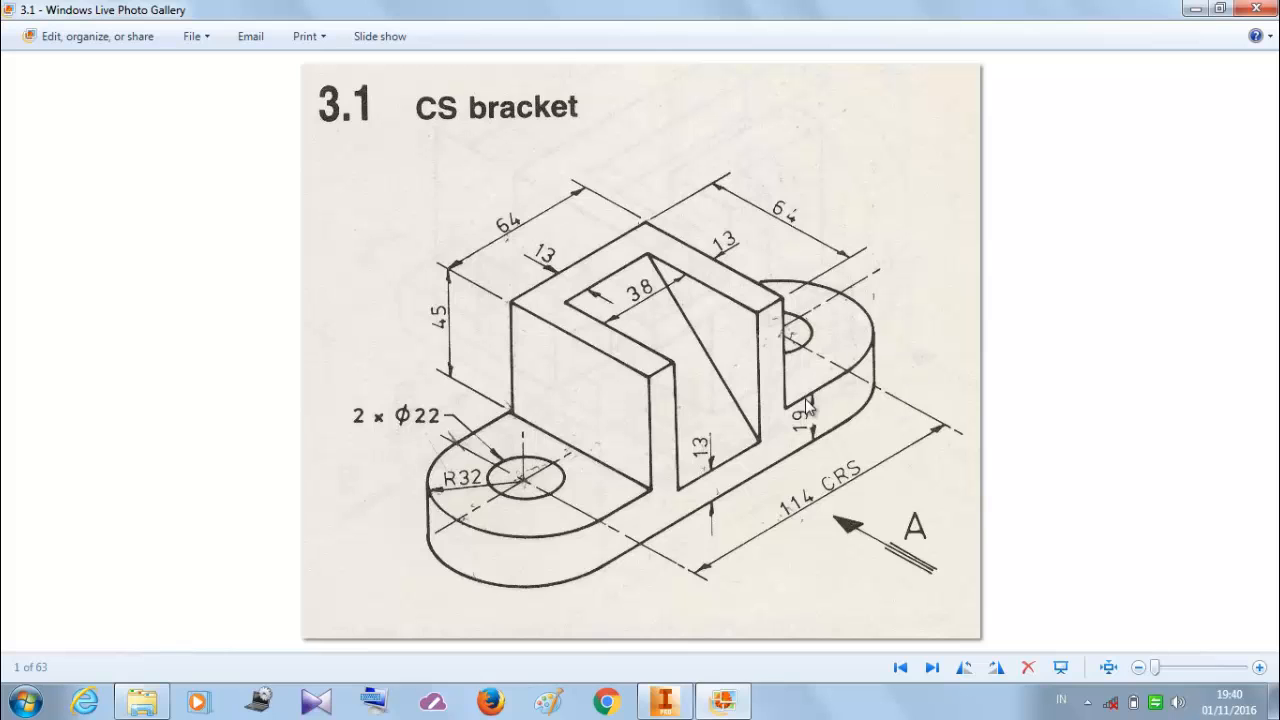
{"action": "left_click", "coordinate": [663, 701]}
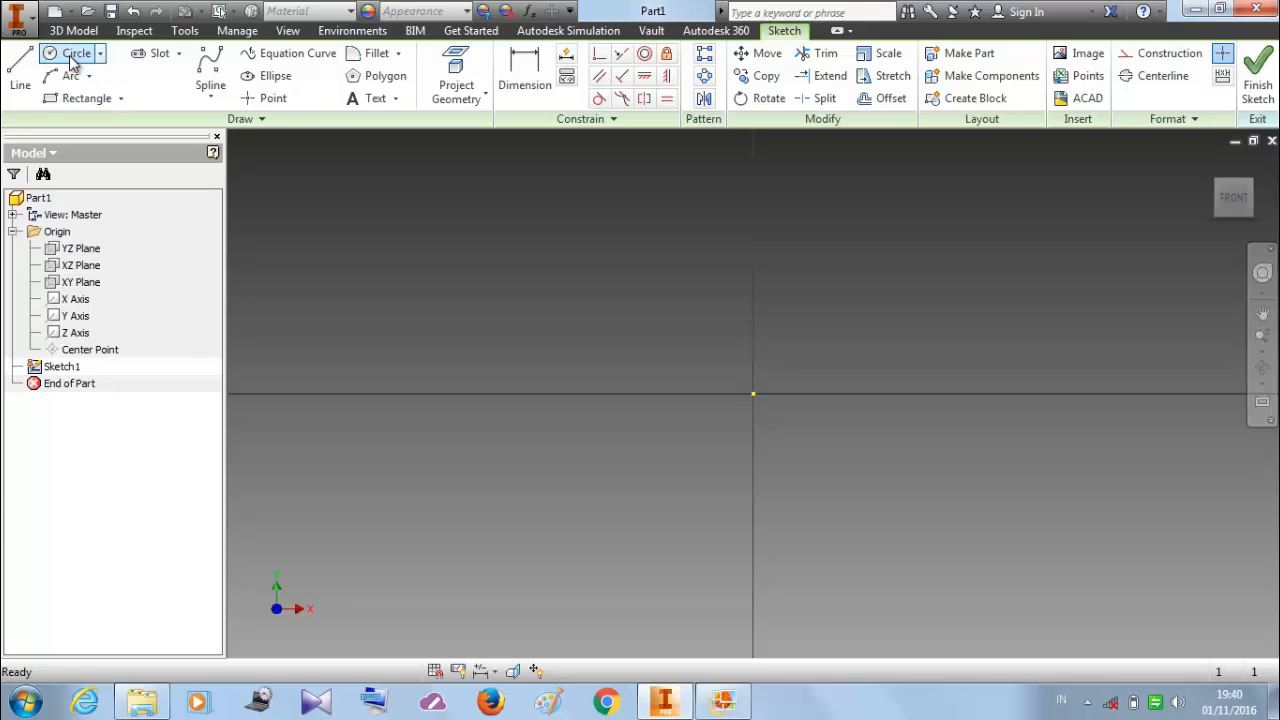
{"action": "left_click", "coordinate": [20, 72]}
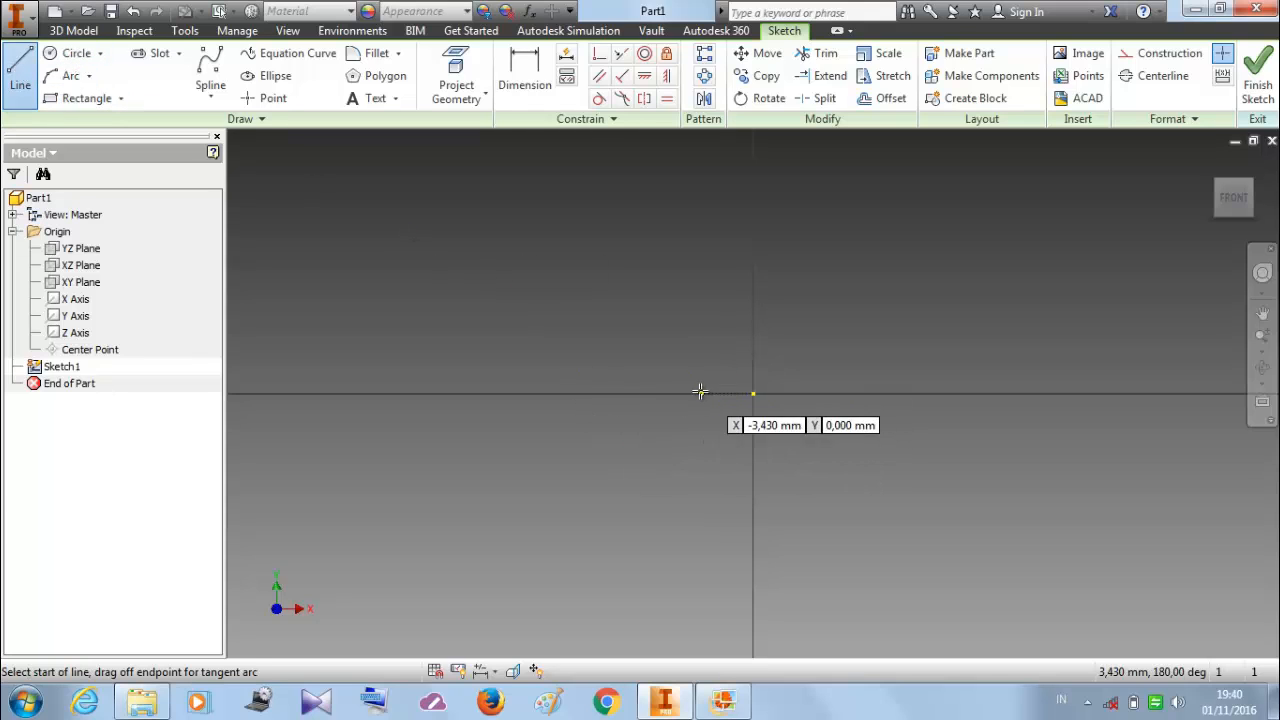
{"action": "left_click", "coordinate": [530, 392]}
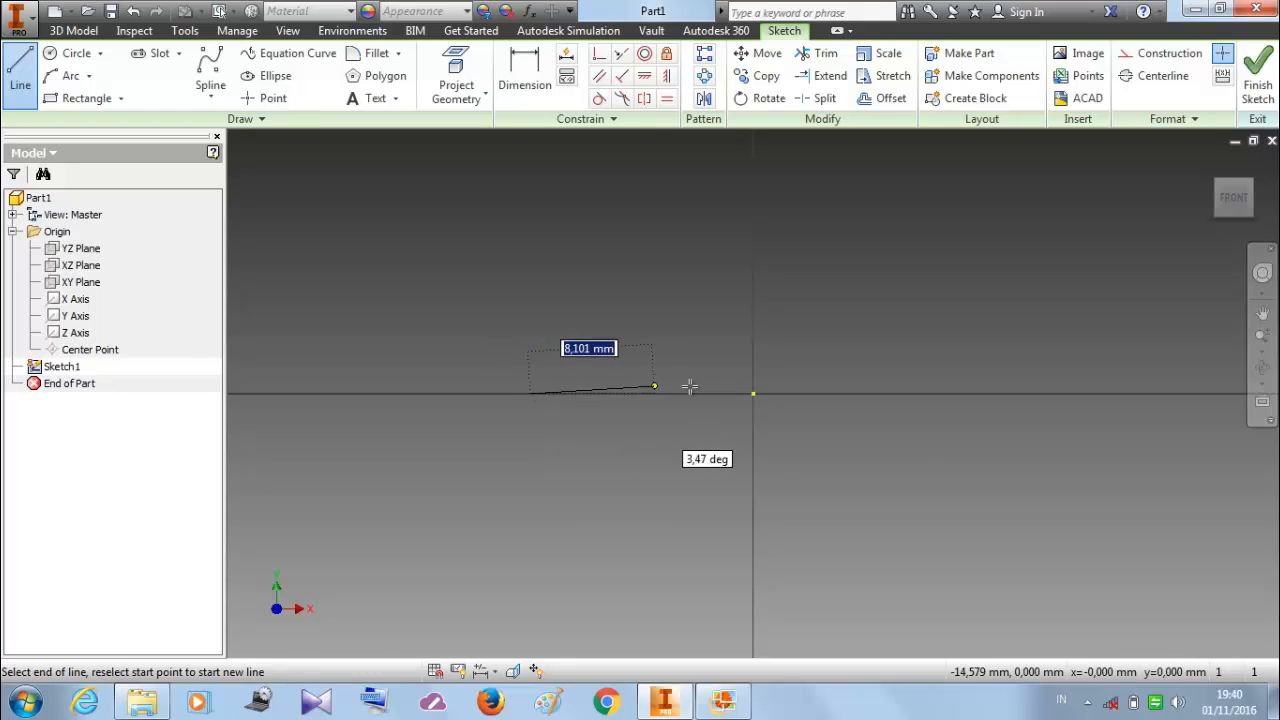
{"action": "left_click", "coordinate": [993, 395]}
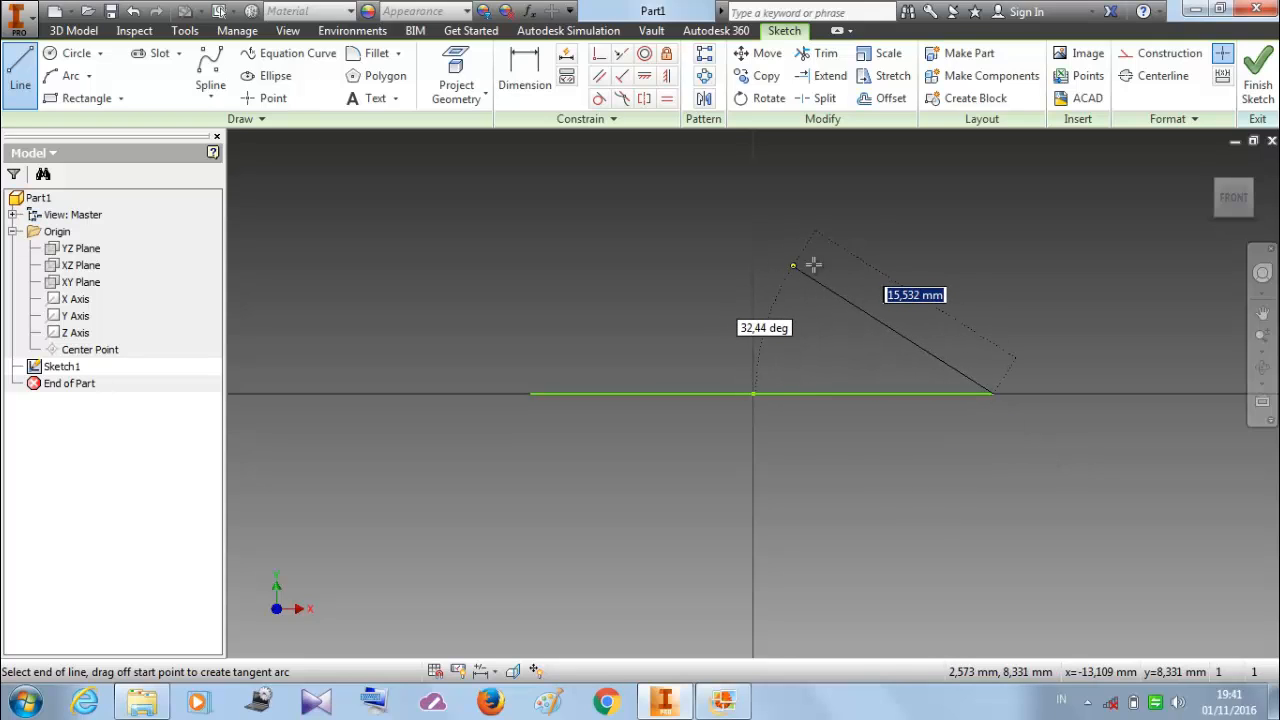
{"action": "right_click", "coordinate": [857, 243]}
{"action": "left_click", "coordinate": [936, 242]}
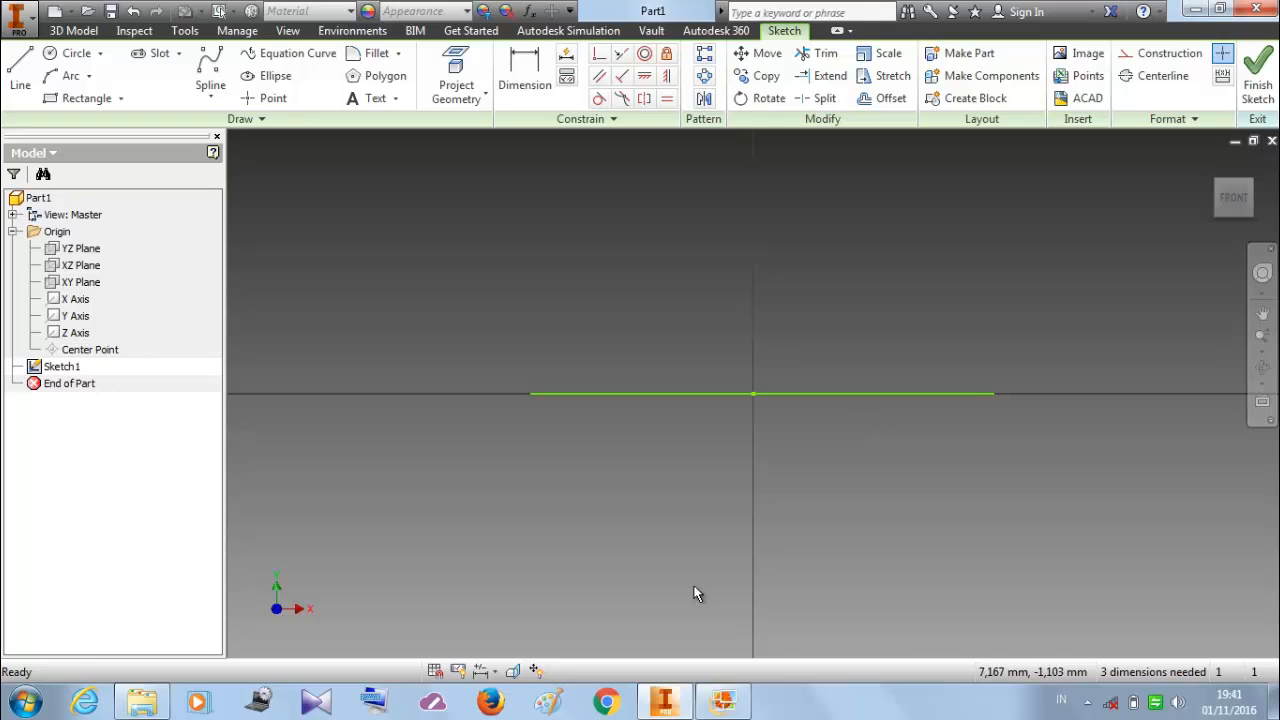
Step: Dimension the horizontal line's length and set it to 114 mm, the centre distance given in the reference drawing
{"action": "left_click", "coordinate": [712, 708]}
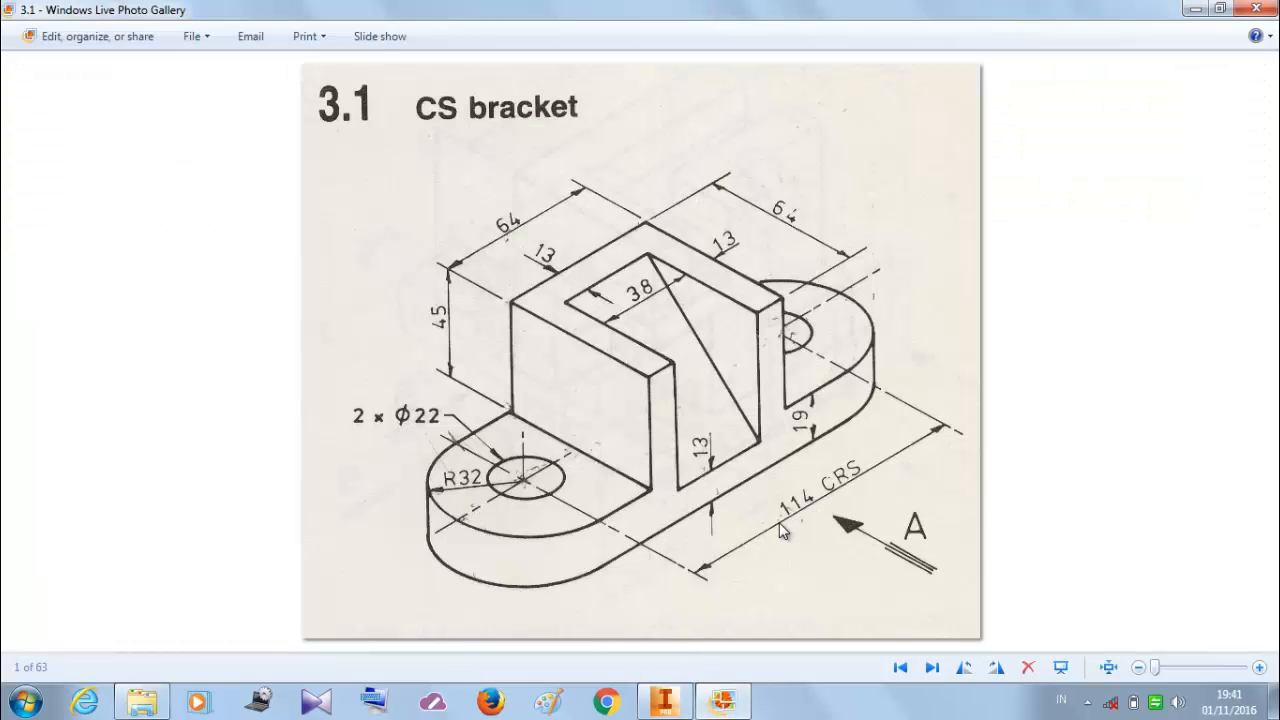
{"action": "left_click", "coordinate": [664, 702]}
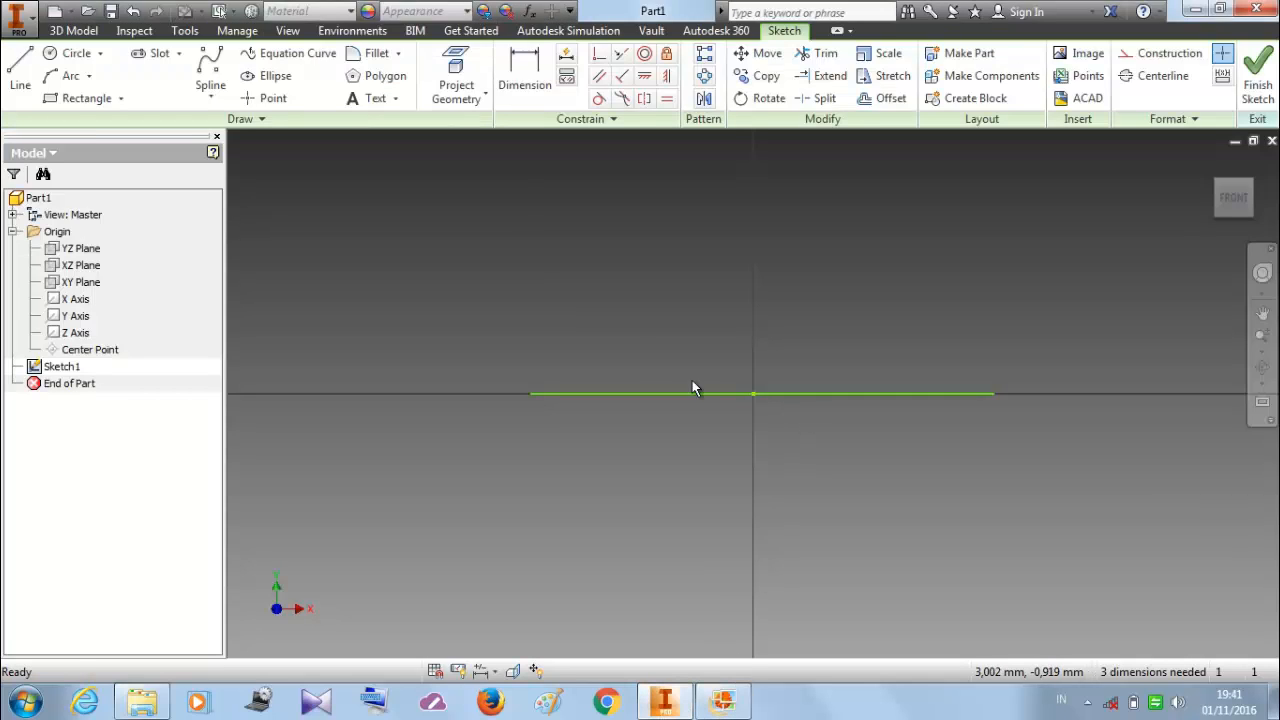
{"action": "left_click", "coordinate": [525, 72]}
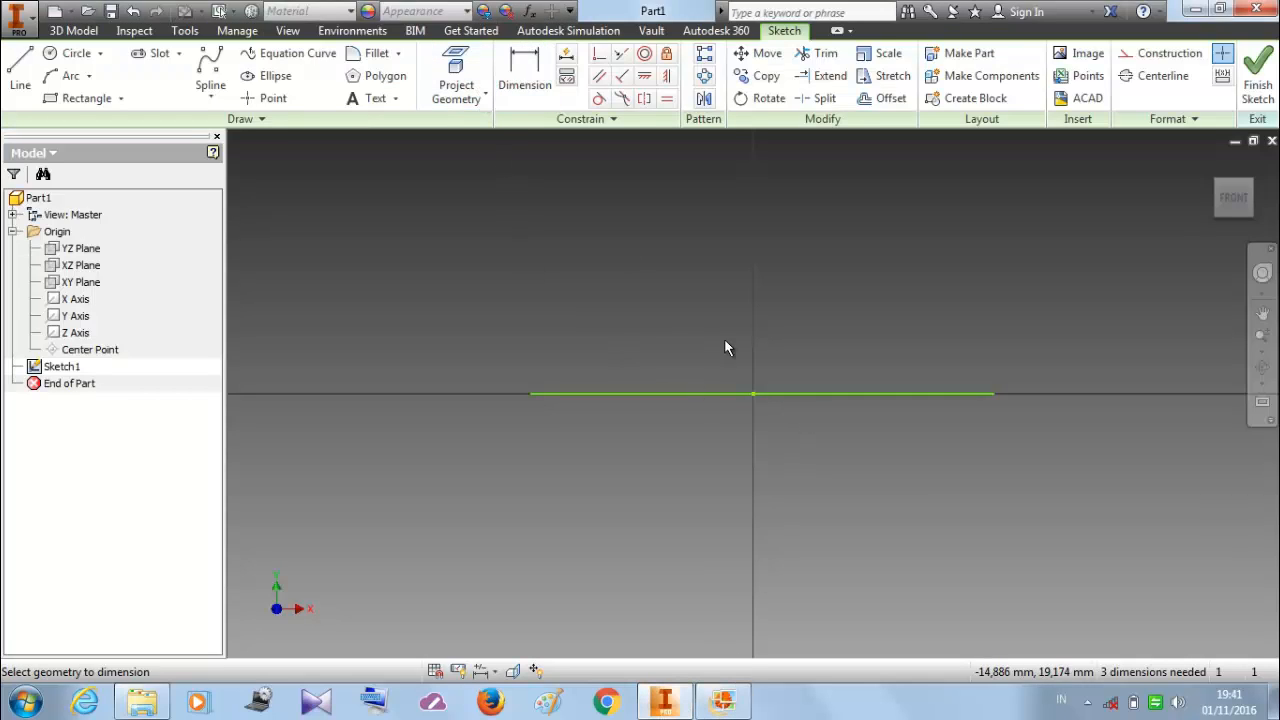
{"action": "left_click", "coordinate": [690, 395]}
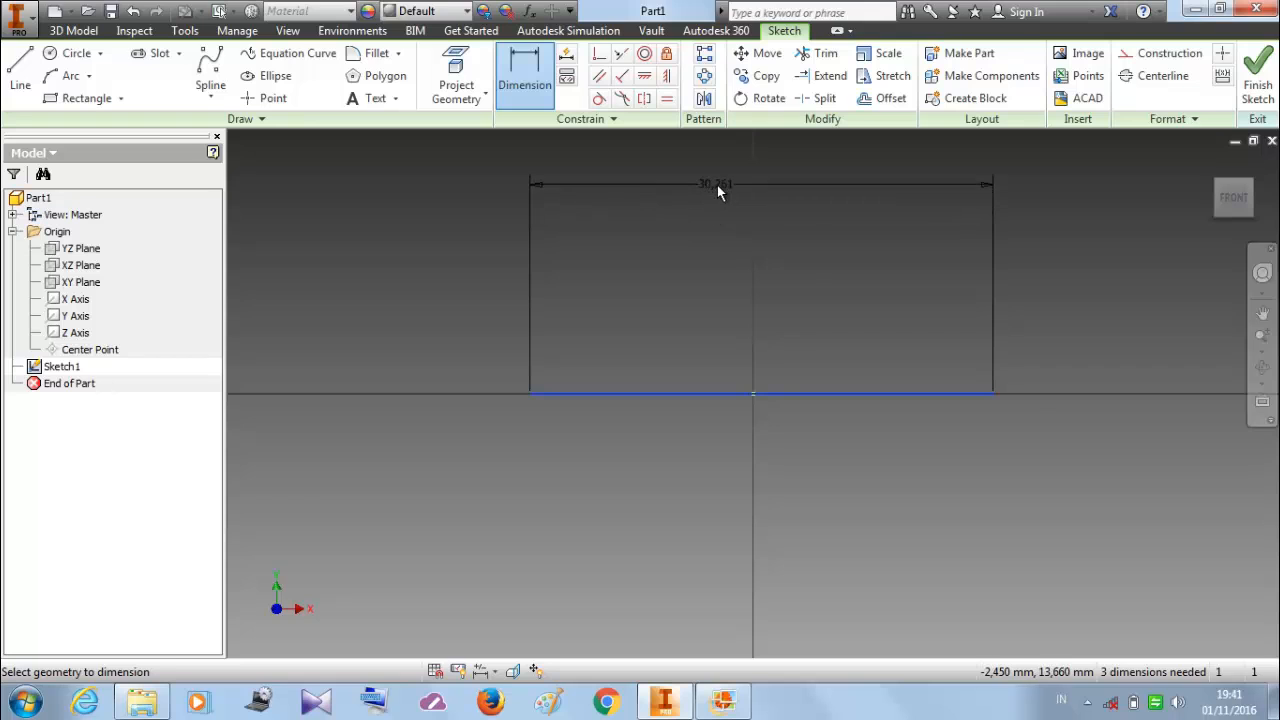
{"action": "left_click", "coordinate": [717, 190]}
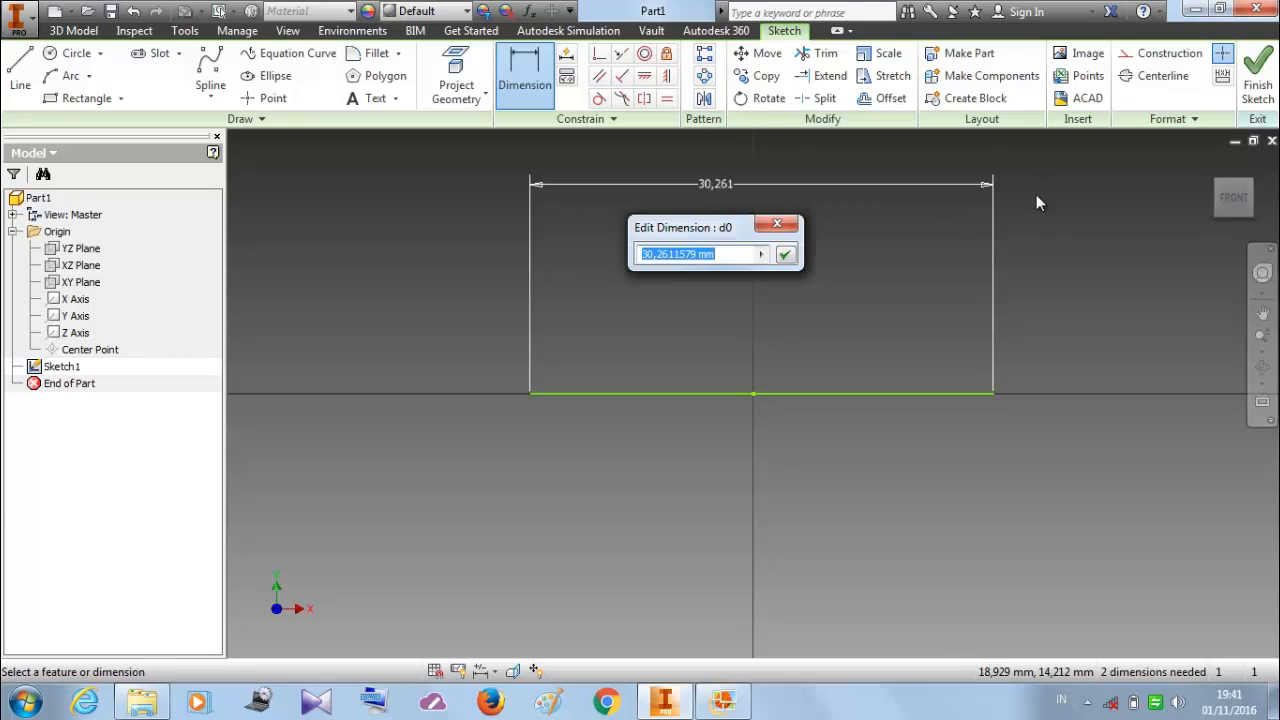
{"action": "left_click", "coordinate": [722, 702]}
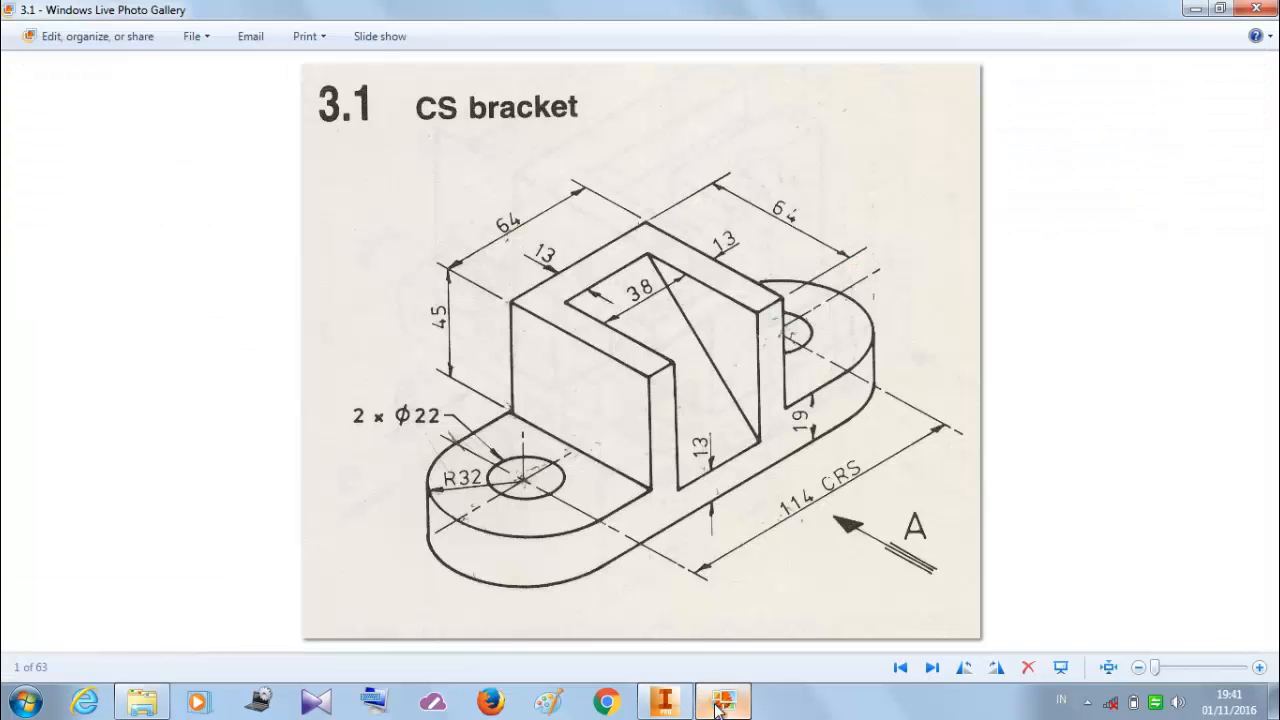
{"action": "left_click", "coordinate": [664, 702]}
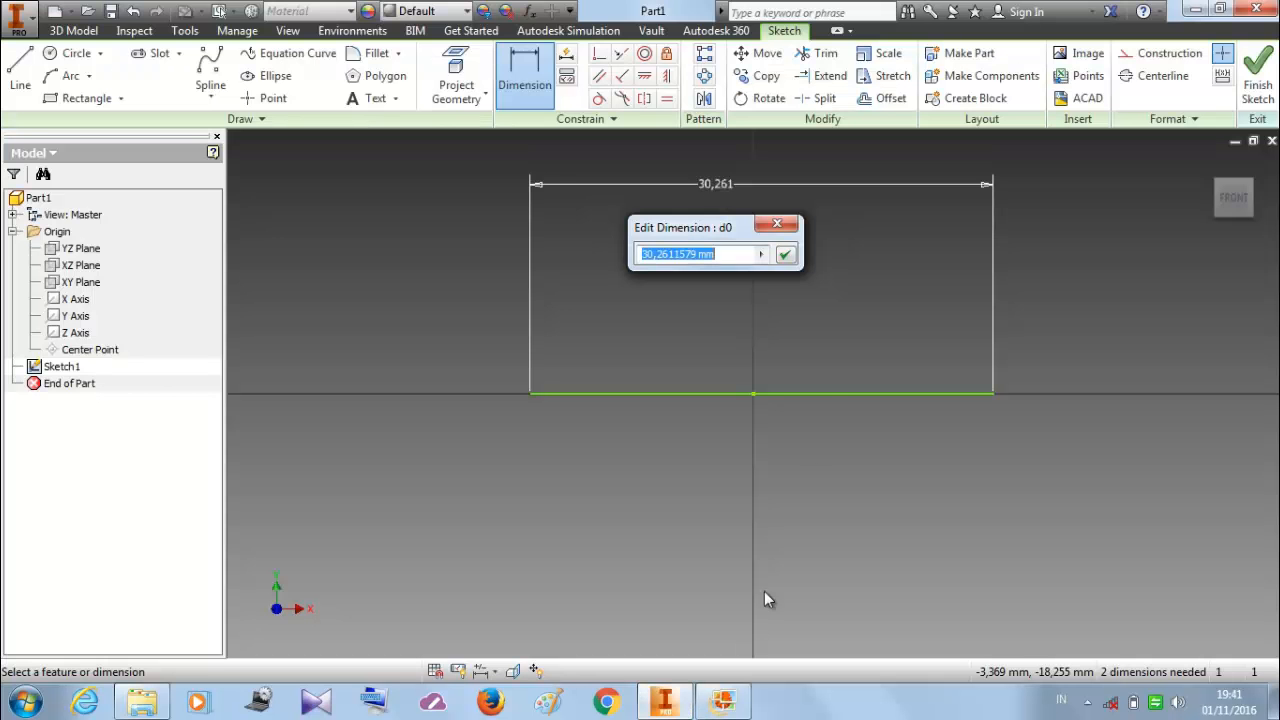
{"action": "type", "text": "114"}
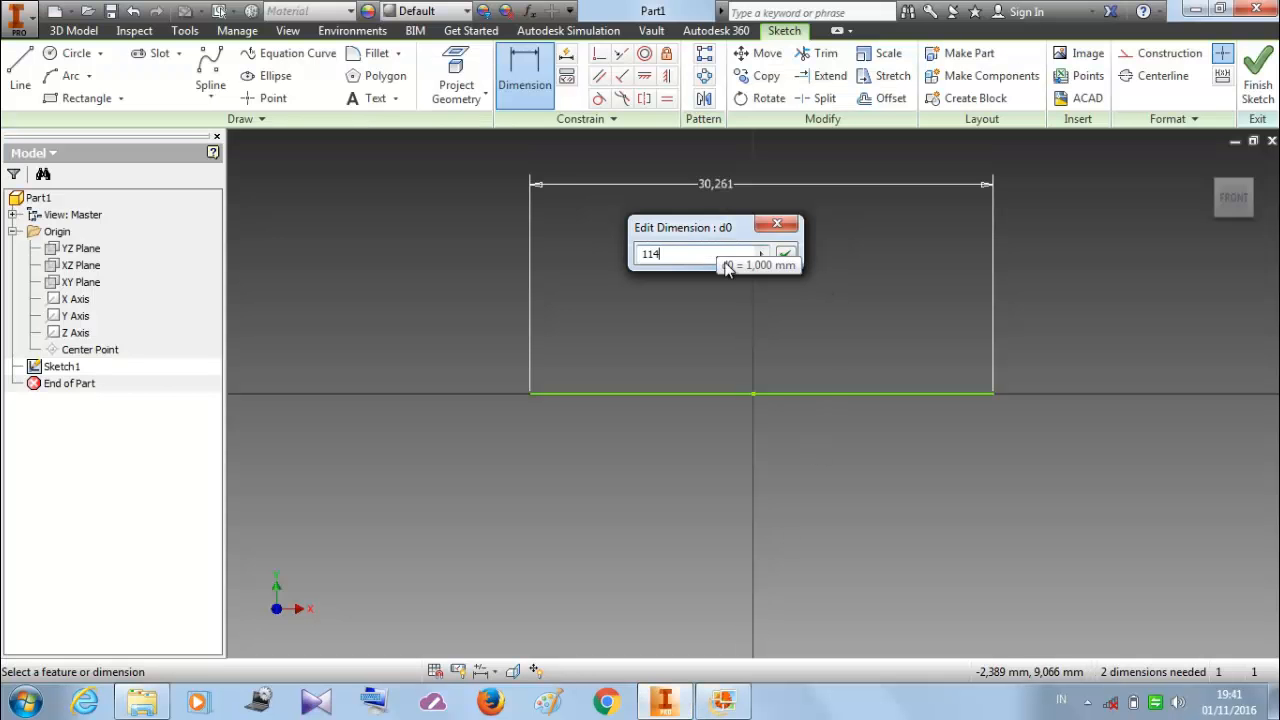
{"action": "left_click", "coordinate": [785, 254]}
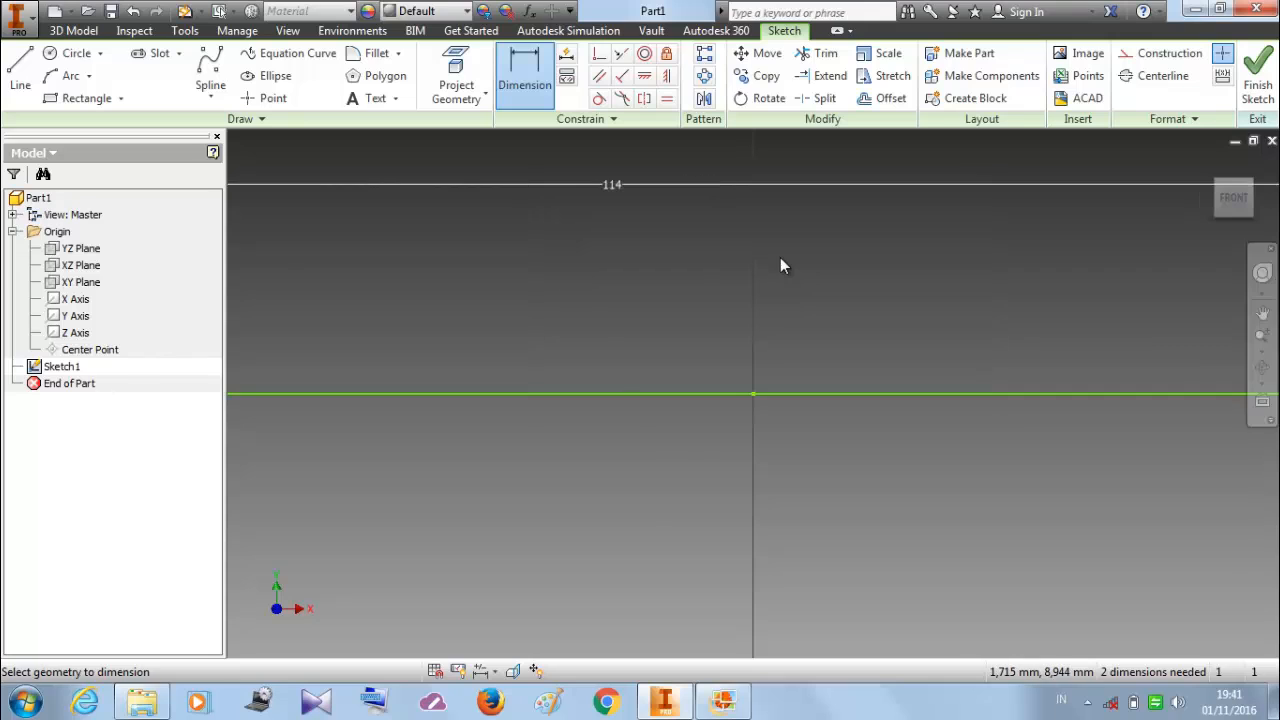
{"action": "scroll", "coordinate": [825, 368], "scroll_direction": "down", "scroll_amount": 3}
{"action": "scroll", "coordinate": [858, 363], "scroll_direction": "up", "scroll_amount": 2}
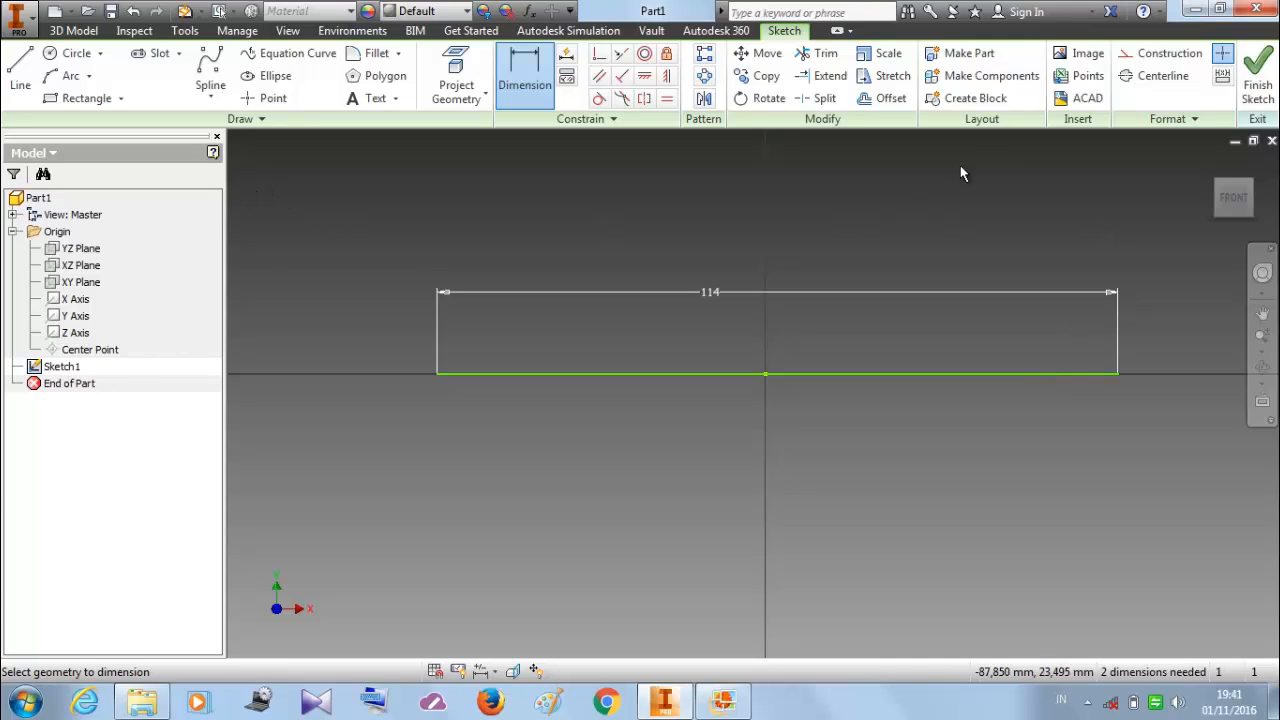
{"action": "right_click", "coordinate": [884, 196]}
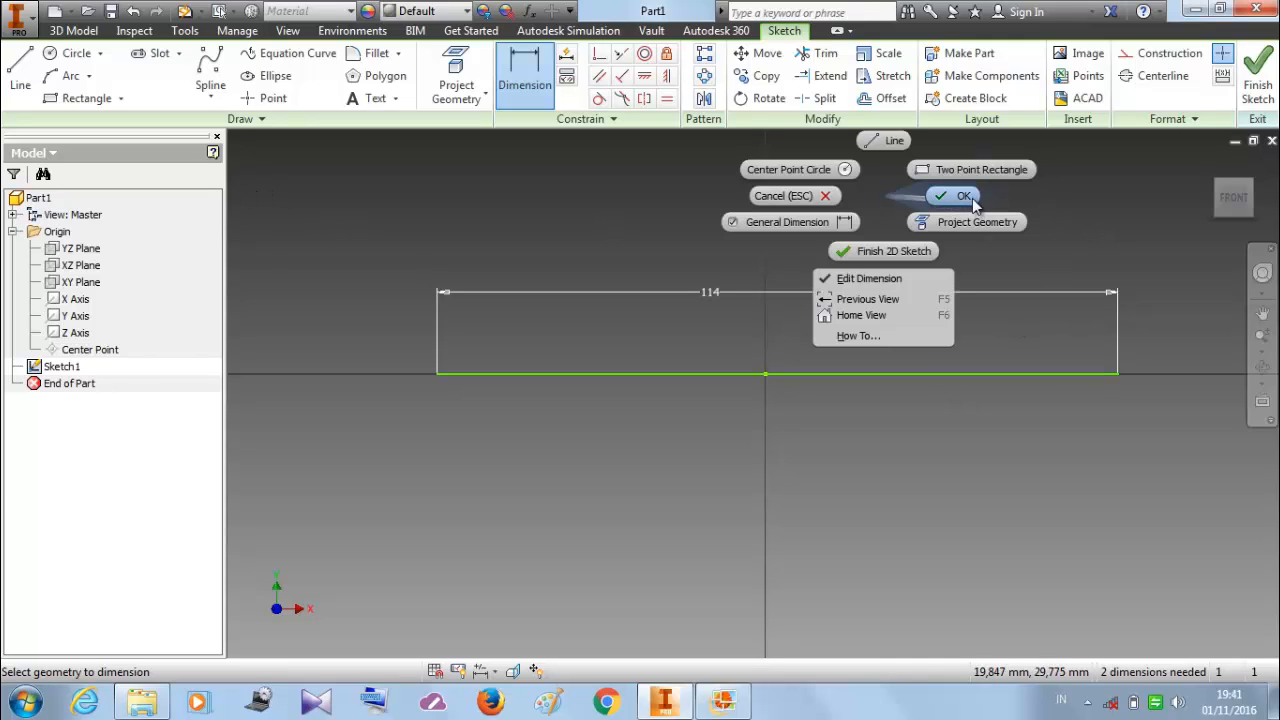
{"action": "left_click", "coordinate": [963, 196]}
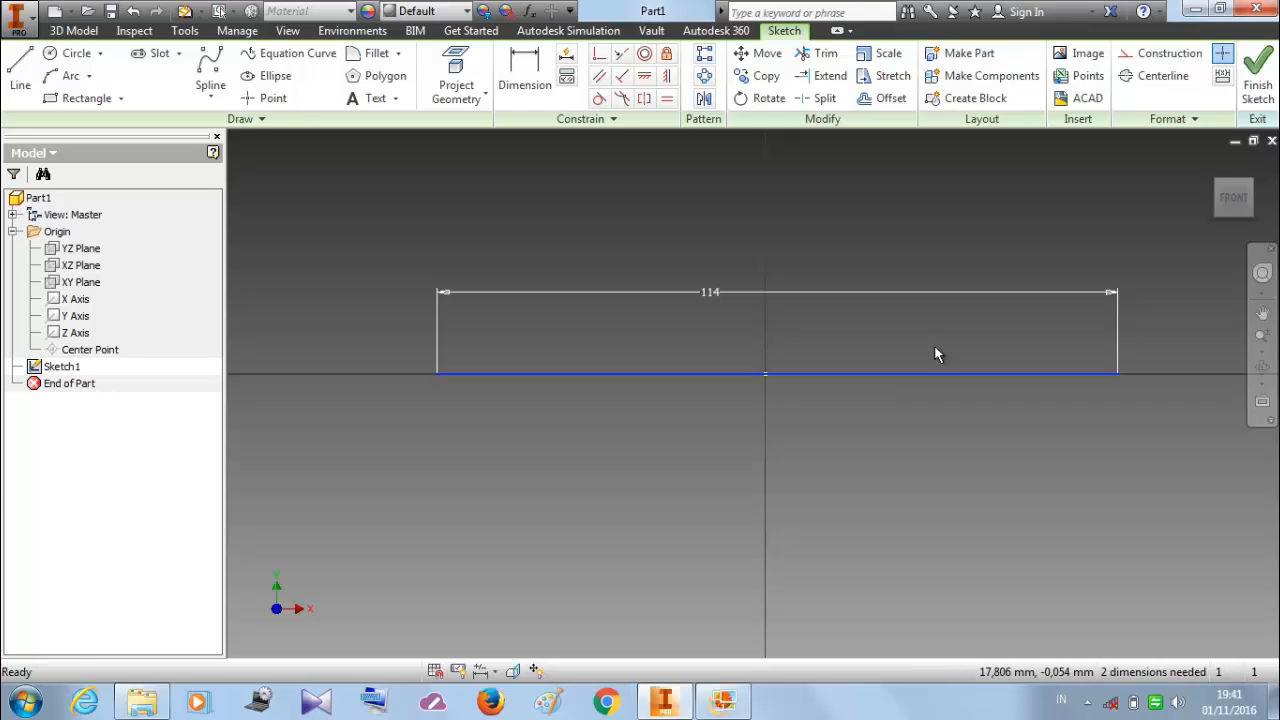
Step: Convert the 114 mm horizontal line to a centerline
{"action": "left_click", "coordinate": [1163, 76]}
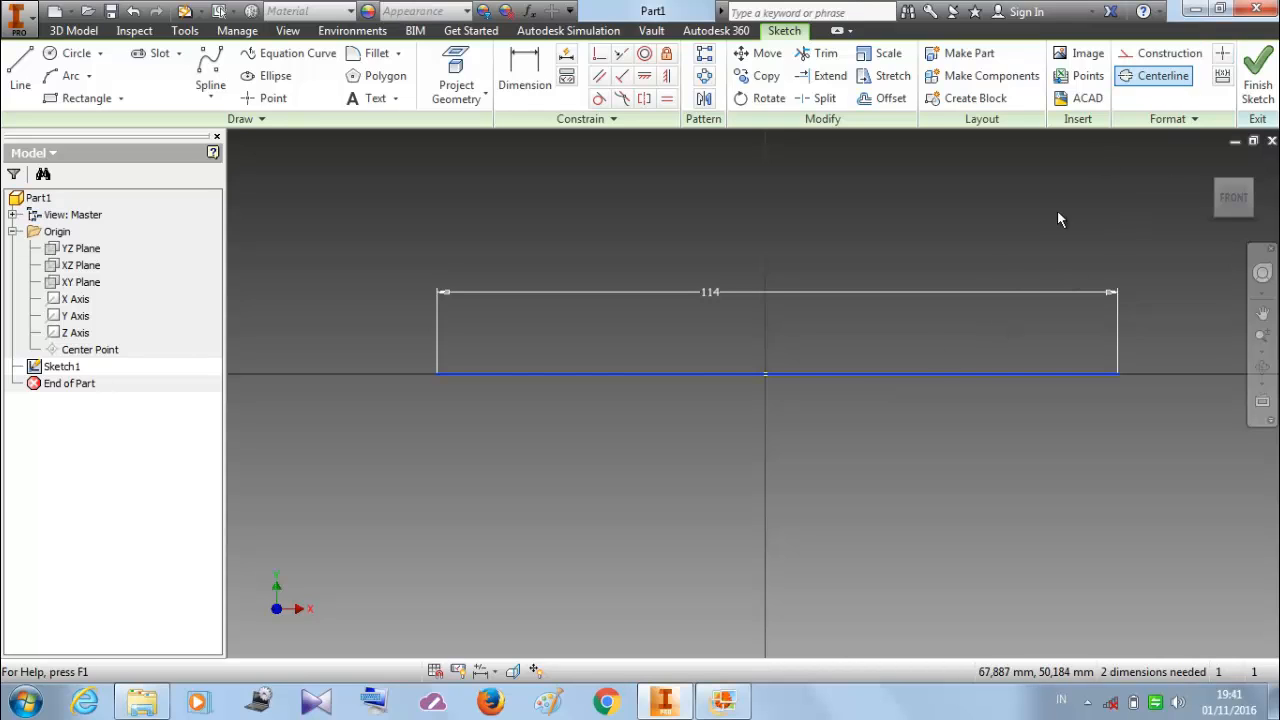
{"action": "left_click", "coordinate": [934, 247]}
{"action": "middle_click_drag", "start_coordinate": [1037, 356], "coordinate": [861, 331]}
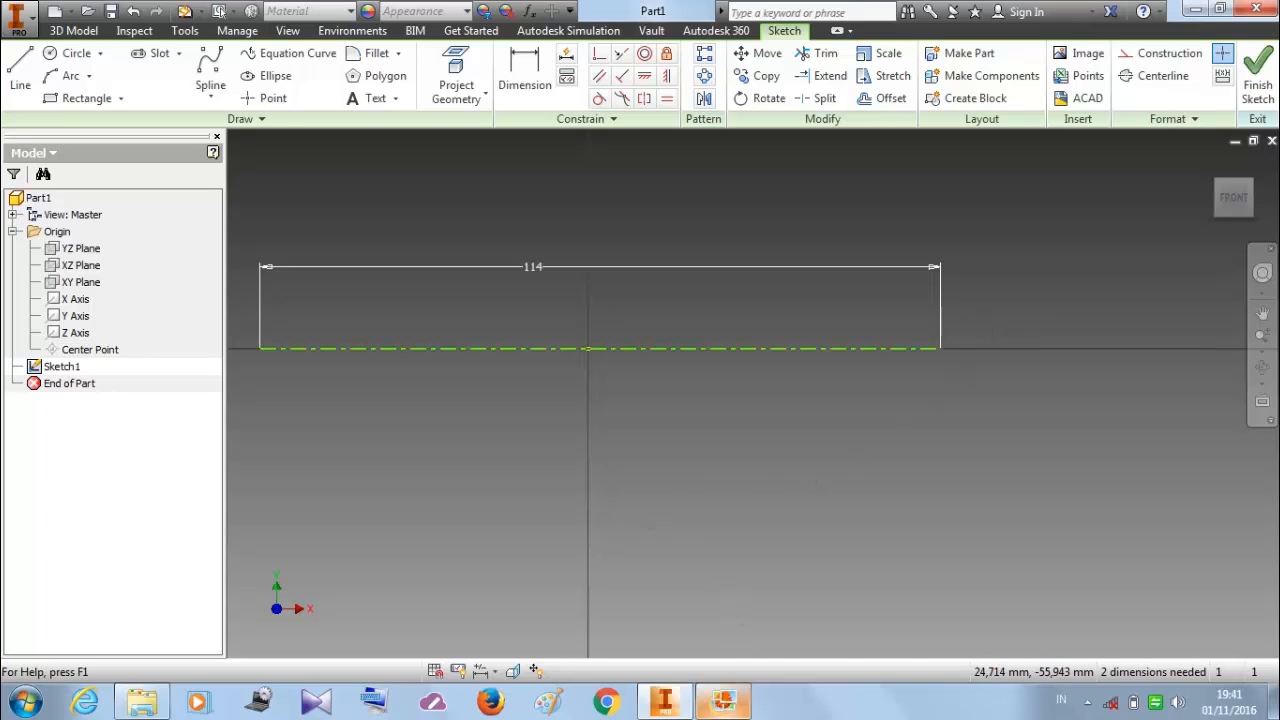
Step: Check the hole size in the reference drawing and draw a 22 mm diameter circle centred on the centerline's left endpoint
{"action": "left_click", "coordinate": [742, 708]}
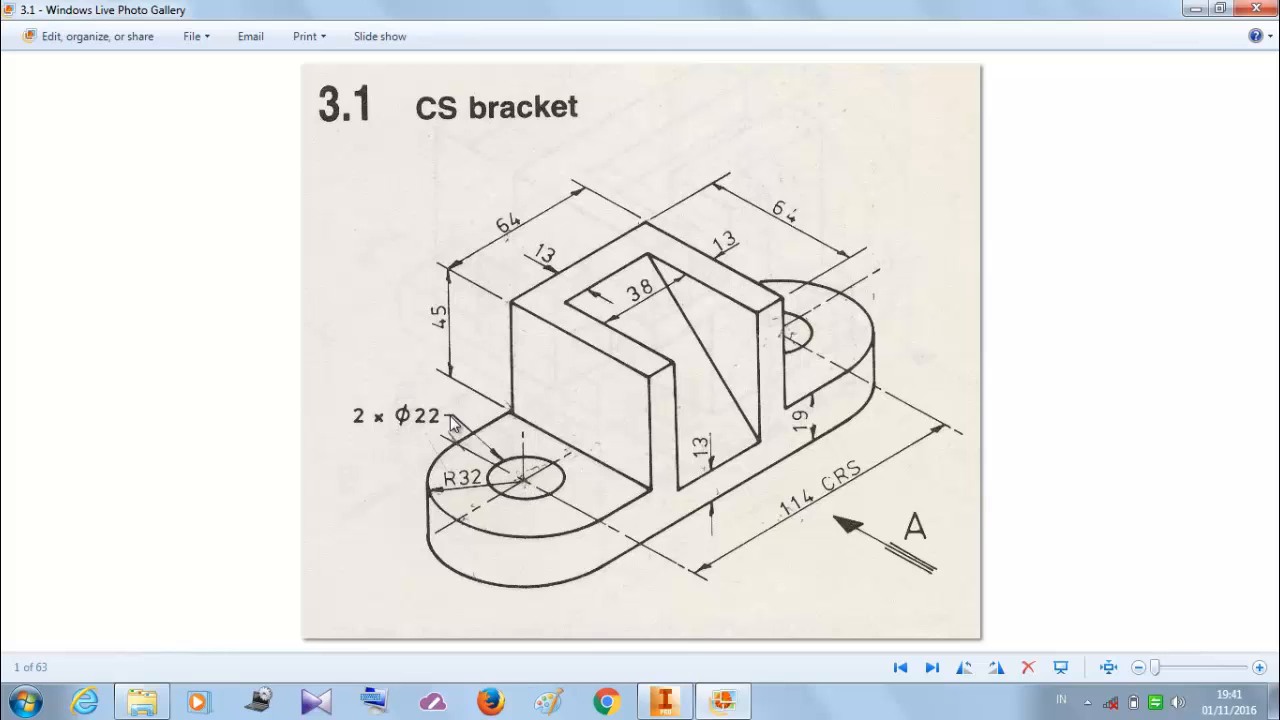
{"action": "left_click", "coordinate": [660, 695]}
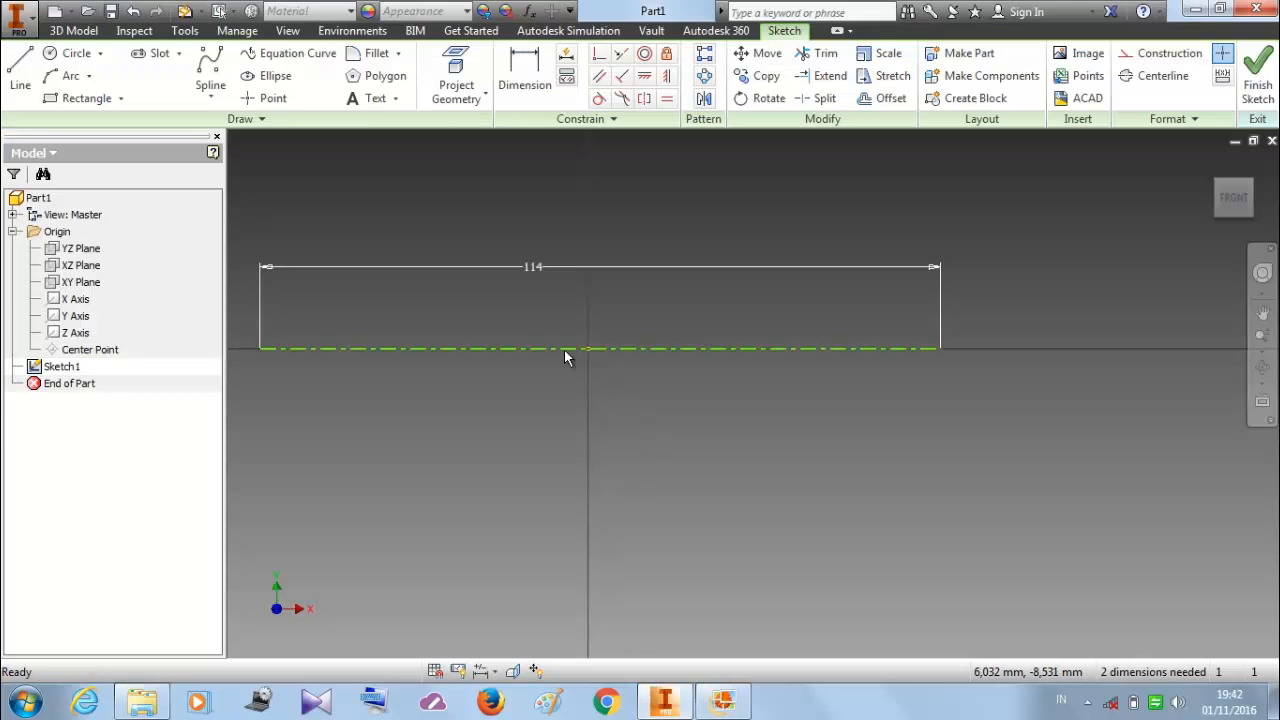
{"action": "left_click_drag", "start_coordinate": [617, 321], "coordinate": [736, 299]}
{"action": "middle_click_drag", "start_coordinate": [737, 299], "coordinate": [841, 284]}
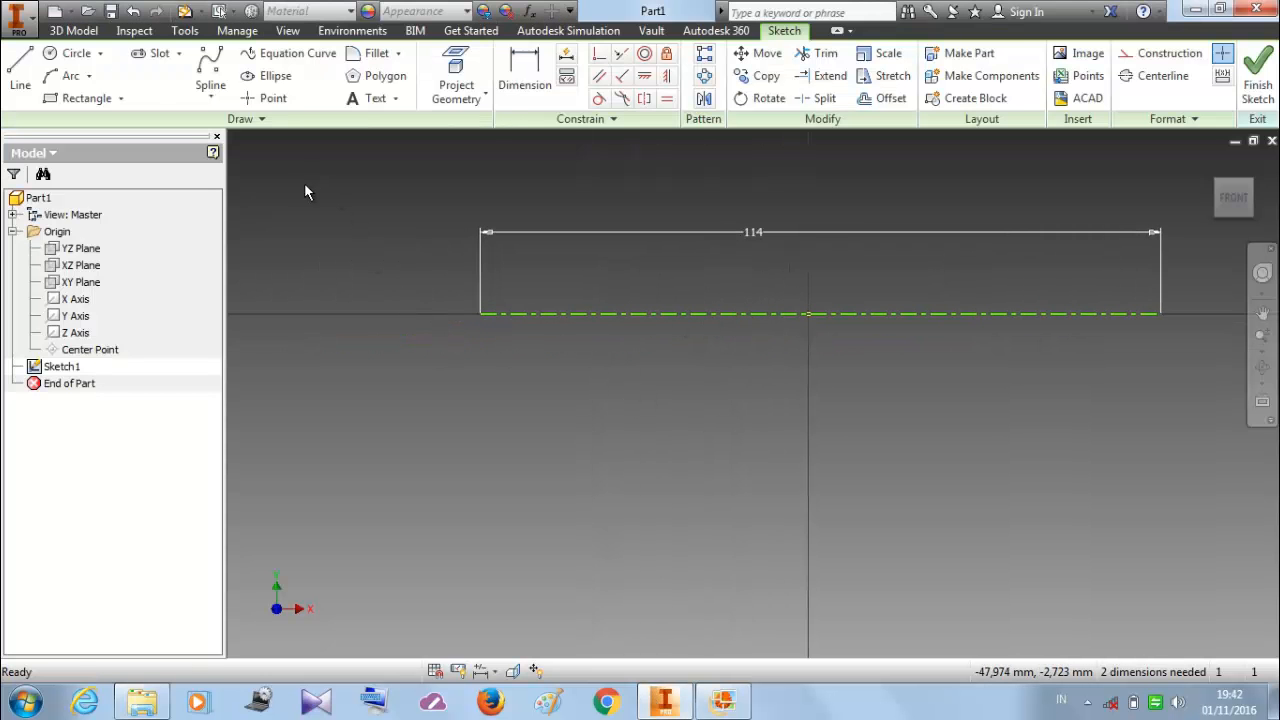
{"action": "left_click", "coordinate": [72, 55]}
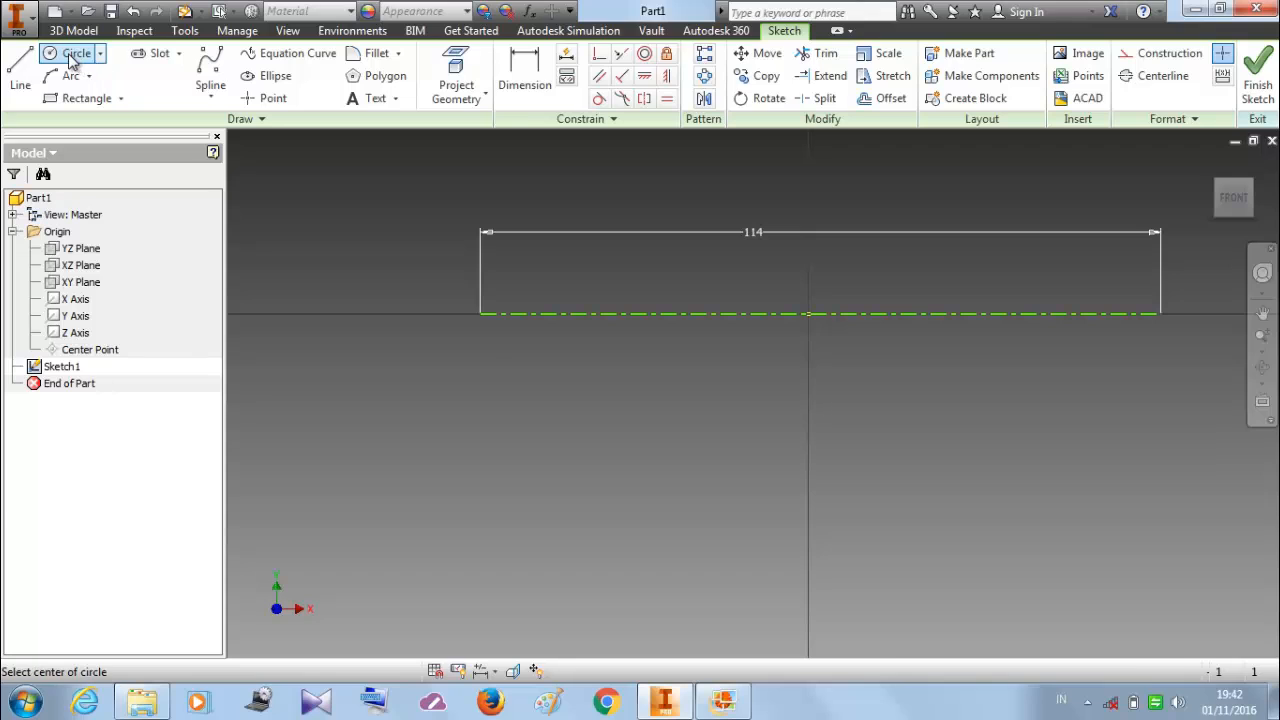
{"action": "left_click", "coordinate": [481, 315]}
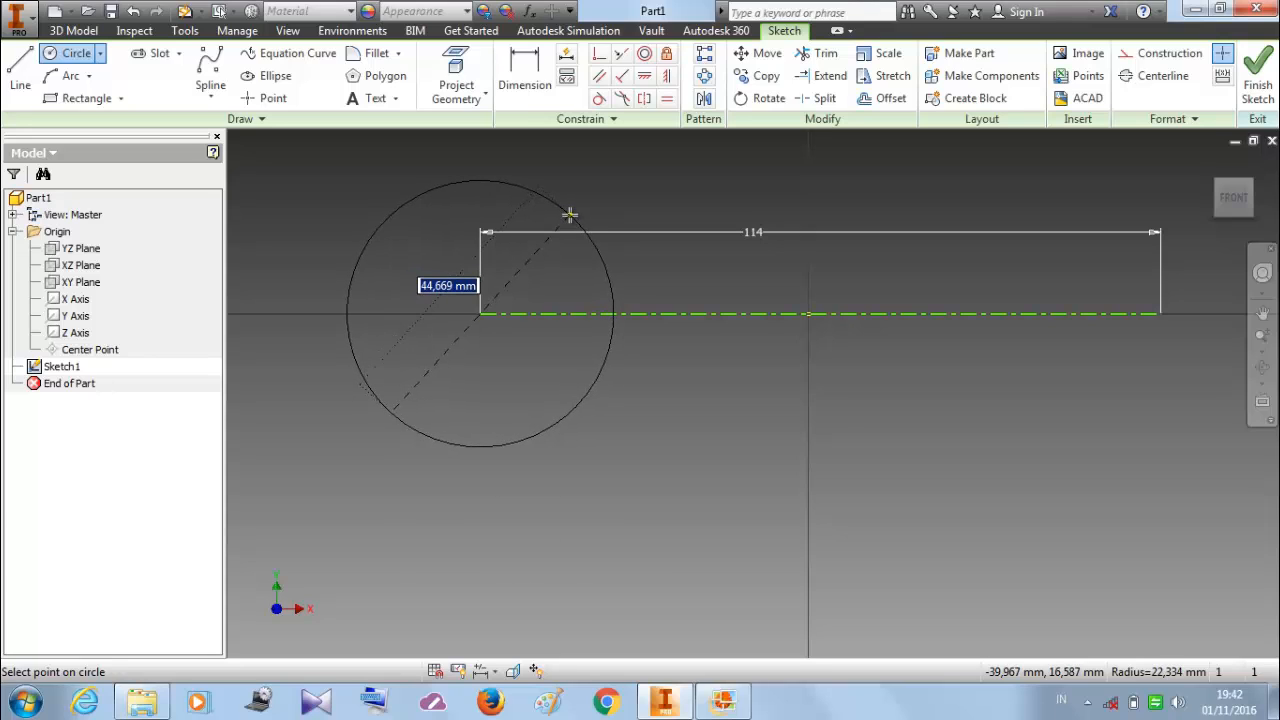
{"action": "type", "text": "2"}
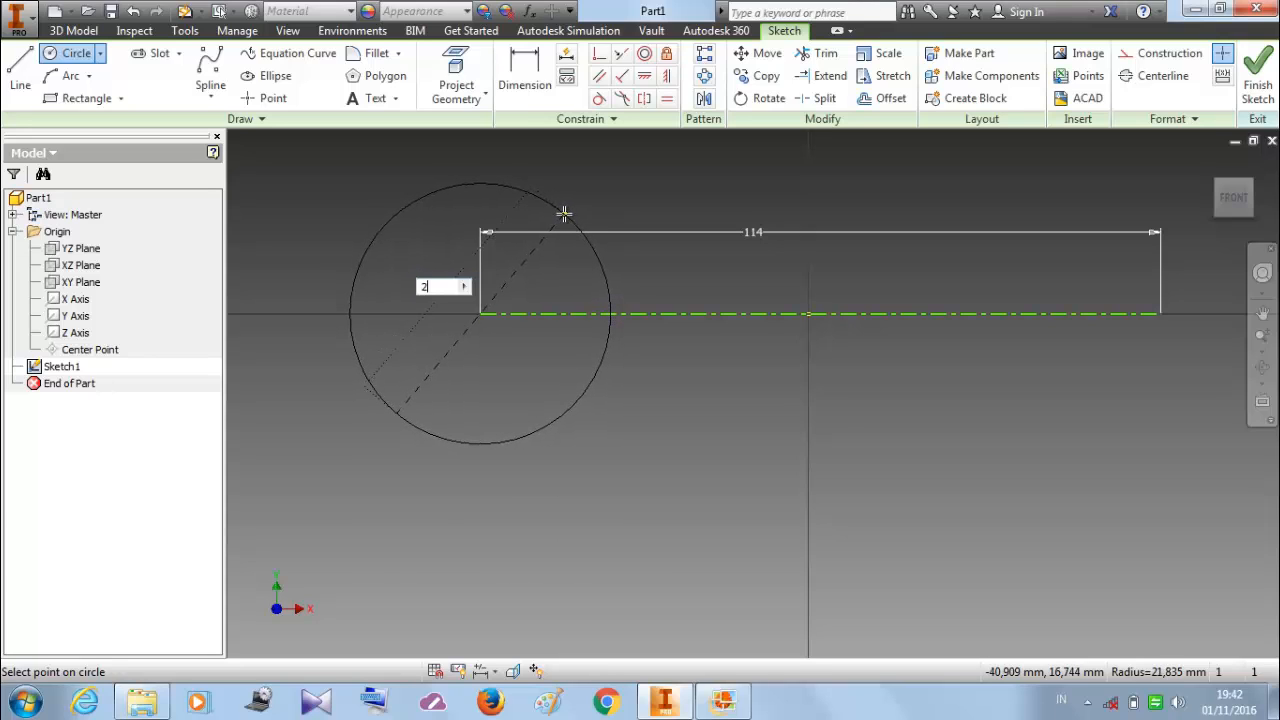
{"action": "type", "text": "2"}
{"action": "key", "text": "Return"}
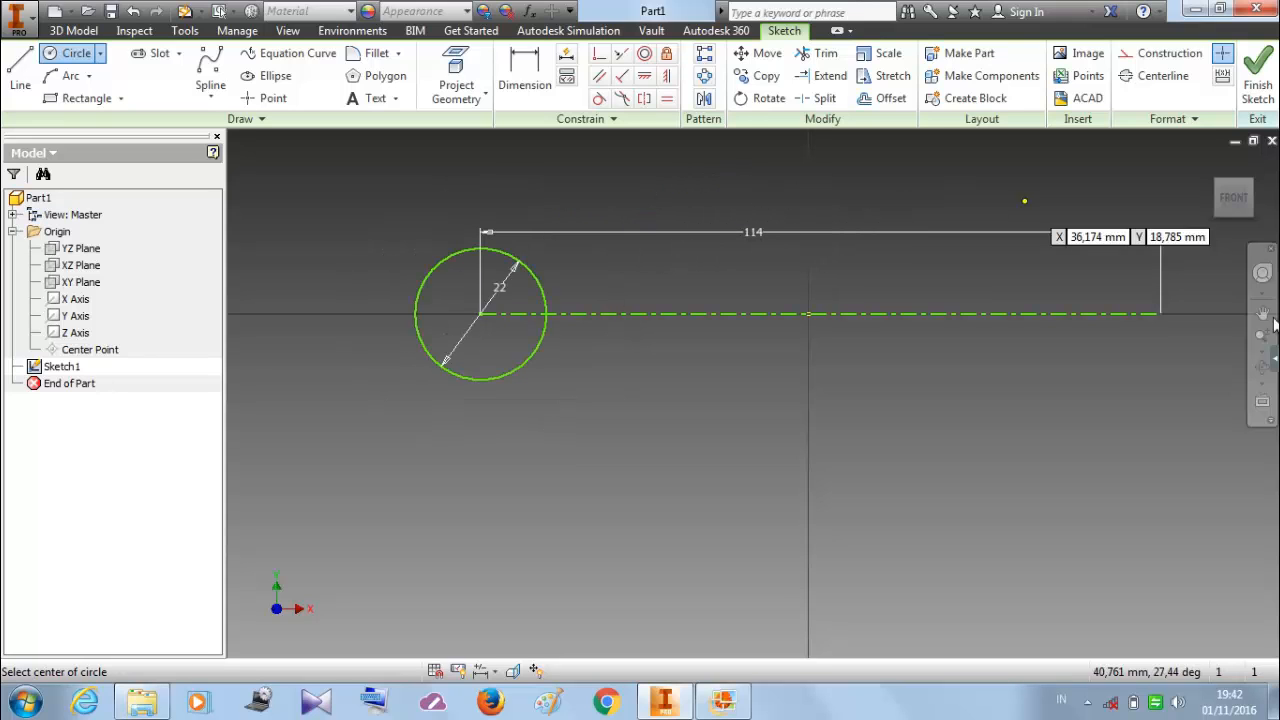
Step: Draw a 64 mm diameter circle concentric with the 22 mm circle at the centerline's left endpoint
{"action": "middle_click_drag", "start_coordinate": [1194, 337], "coordinate": [1016, 362]}
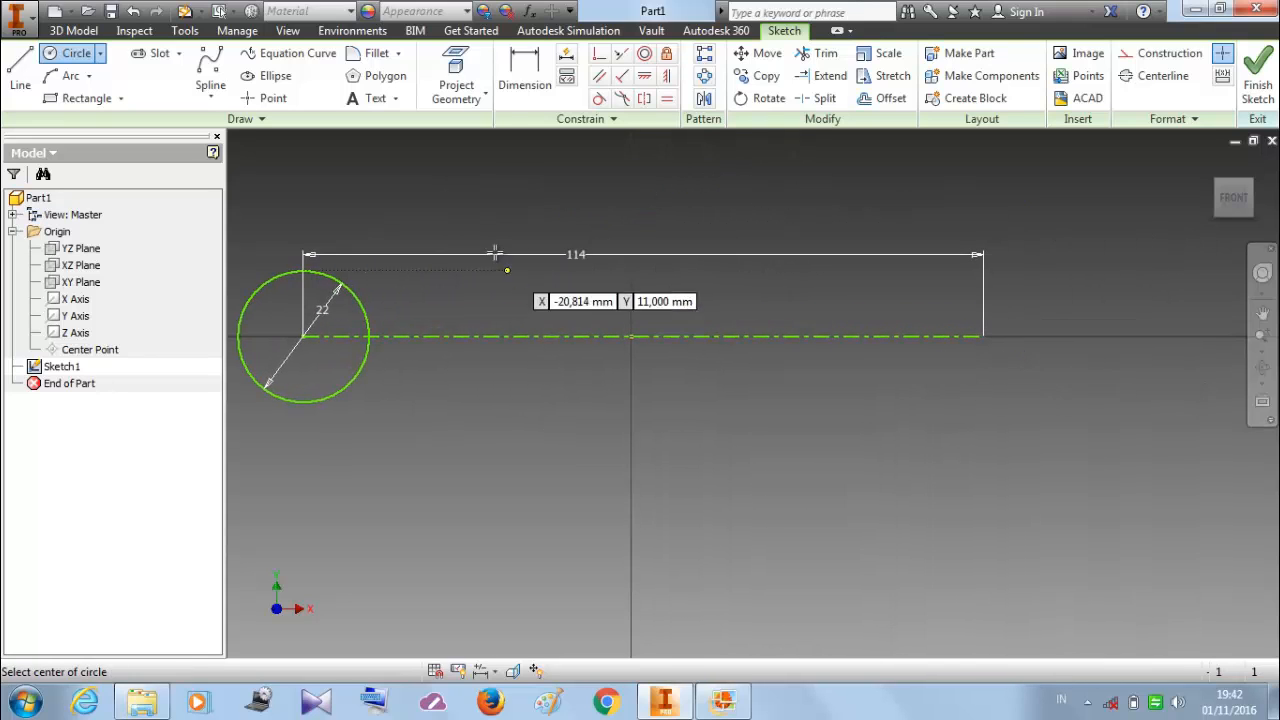
{"action": "middle_click_drag", "start_coordinate": [514, 250], "coordinate": [913, 234]}
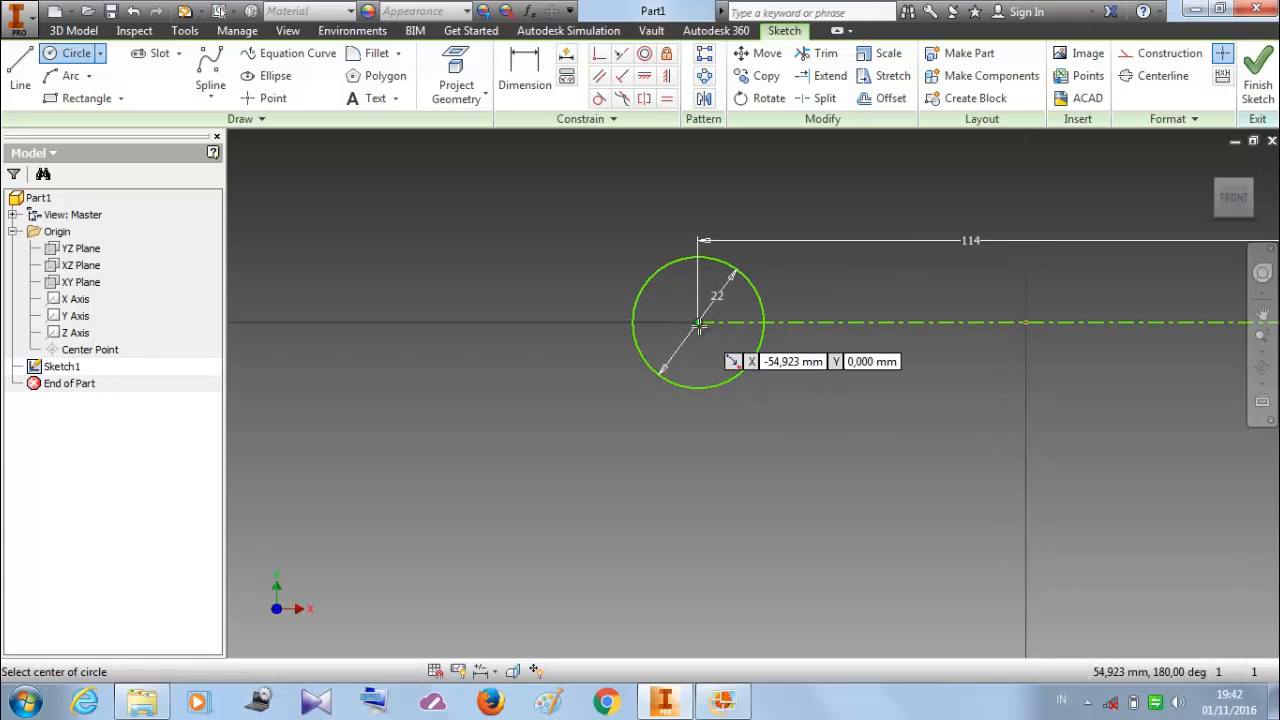
{"action": "left_click", "coordinate": [698, 324]}
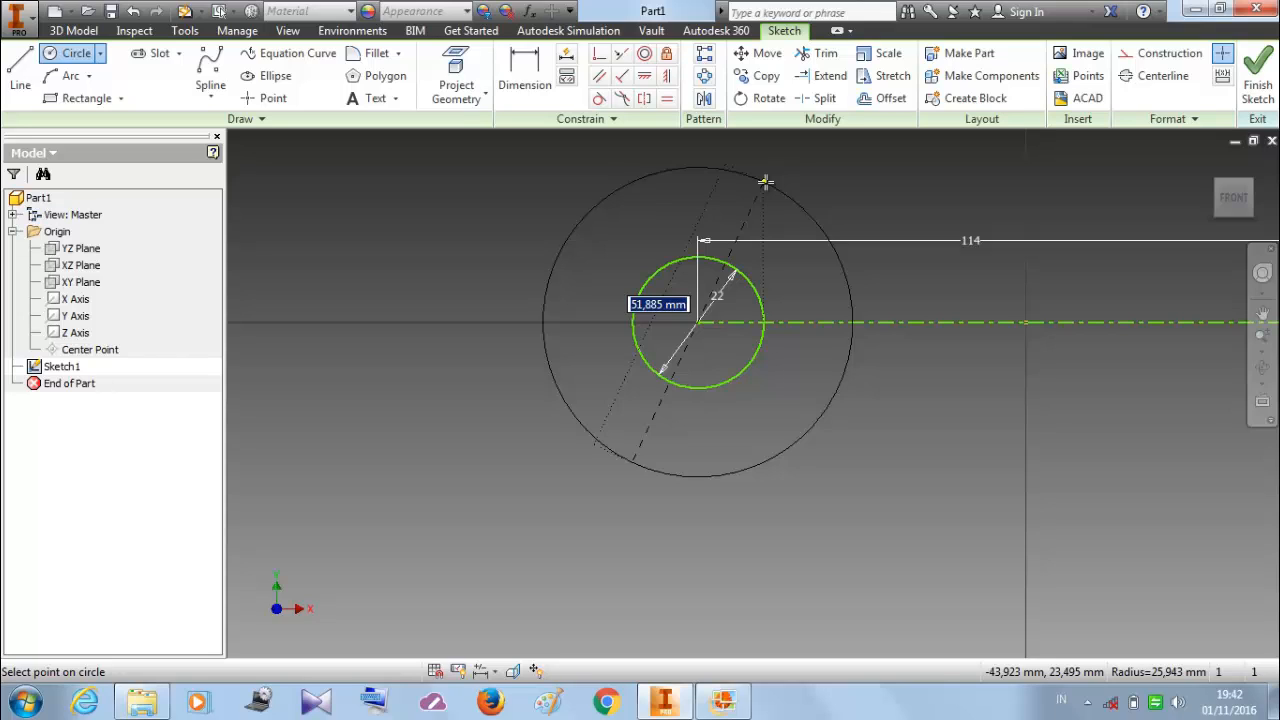
{"action": "type", "text": "64"}
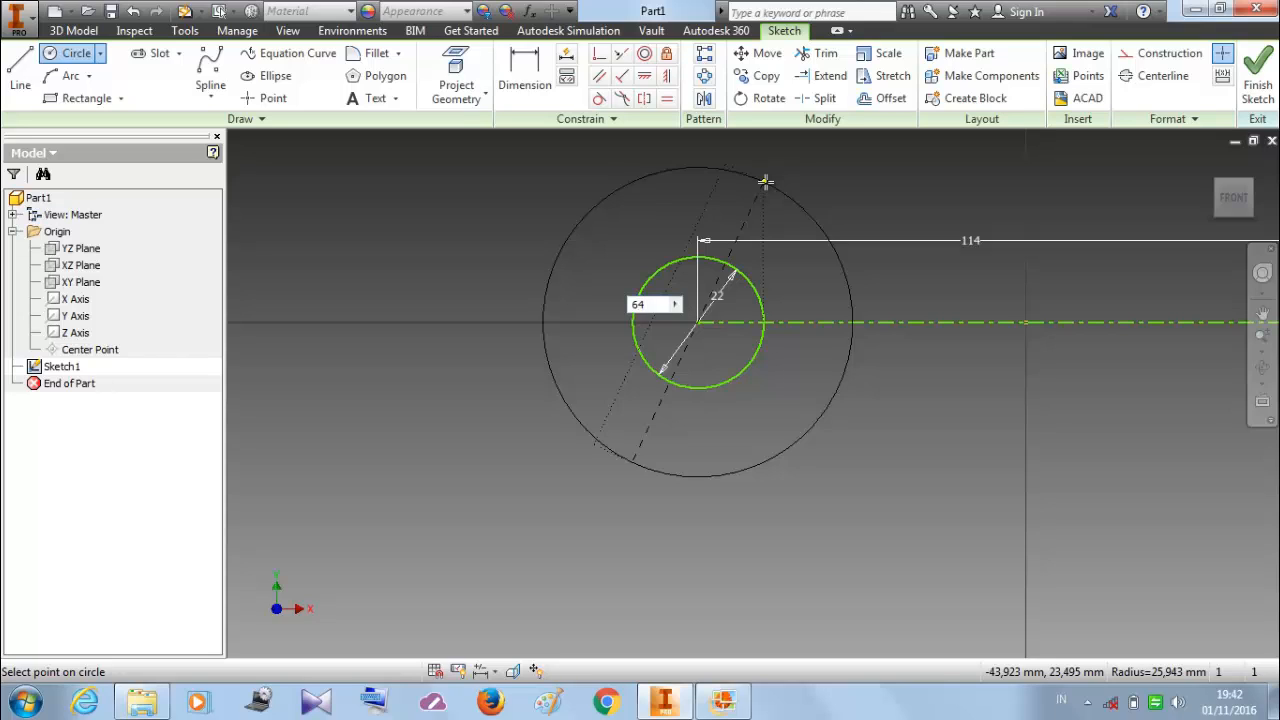
{"action": "key", "text": "Return"}
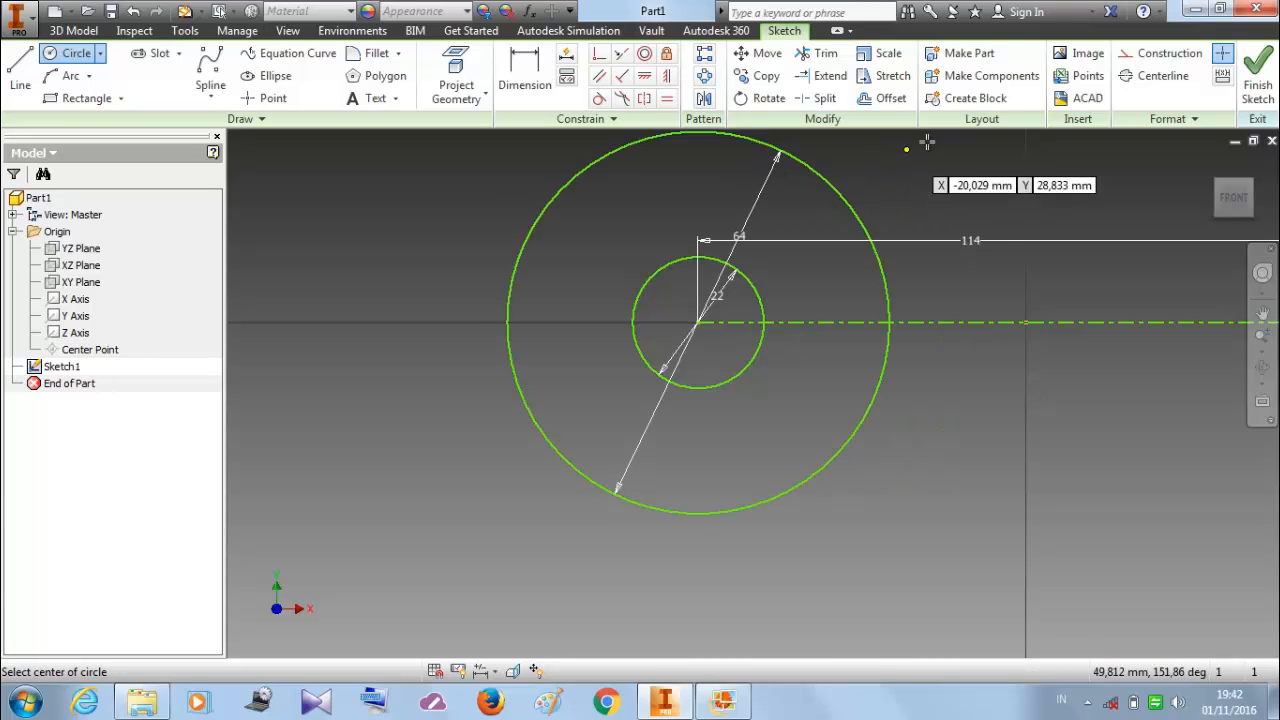
{"action": "right_click", "coordinate": [937, 160]}
{"action": "left_click", "coordinate": [1030, 166]}
Step: Sketch a short vertical line through the origin, about as tall as the 22 mm circle, and convert it to construction geometry
{"action": "middle_click_drag", "start_coordinate": [1065, 325], "coordinate": [655, 331]}
{"action": "scroll", "coordinate": [1006, 331], "scroll_direction": "up", "scroll_amount": 4}
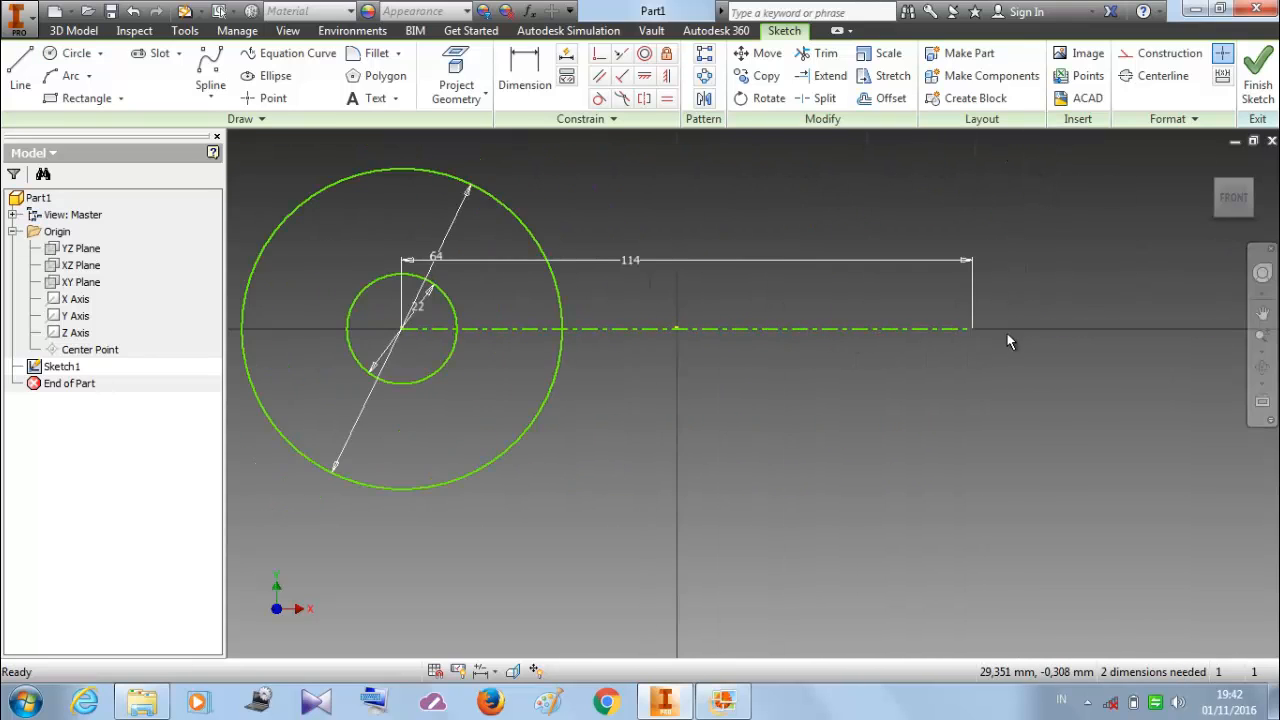
{"action": "left_click", "coordinate": [738, 706]}
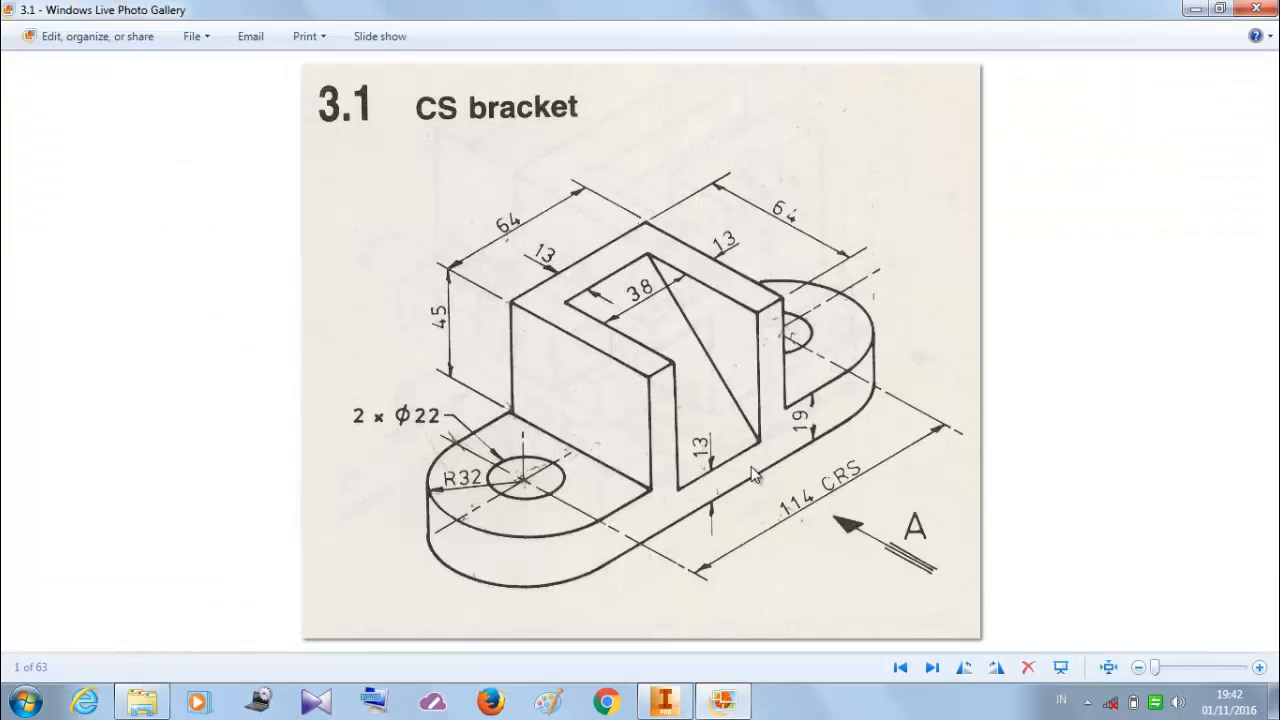
{"action": "left_click", "coordinate": [664, 702]}
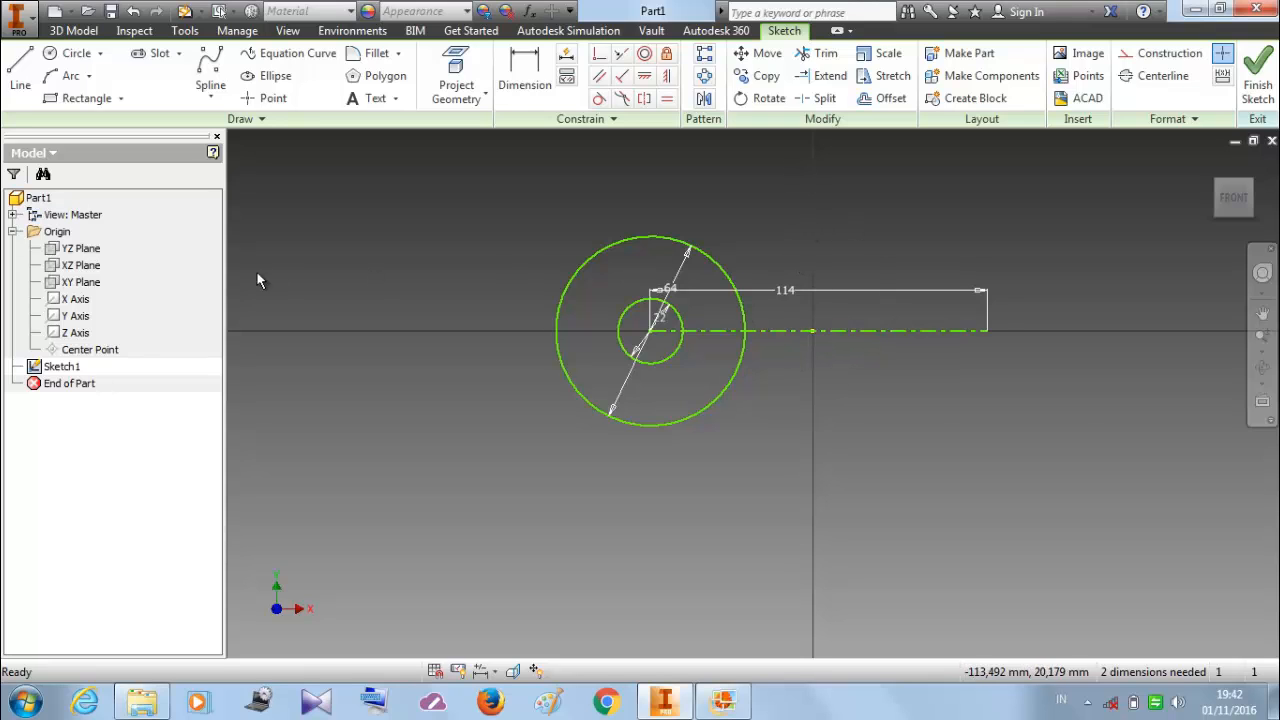
{"action": "left_click", "coordinate": [20, 72]}
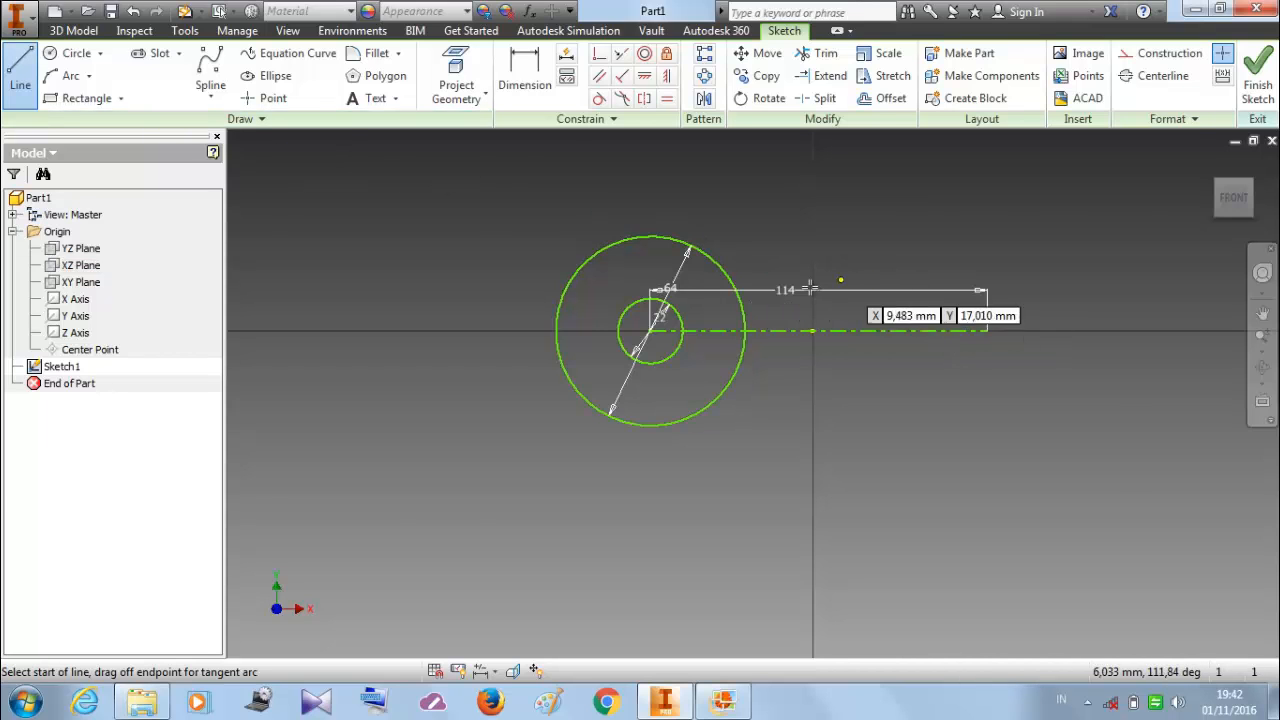
{"action": "scroll", "coordinate": [812, 330], "scroll_direction": "down", "scroll_amount": 2}
{"action": "scroll", "coordinate": [808, 305], "scroll_direction": "up", "scroll_amount": 5}
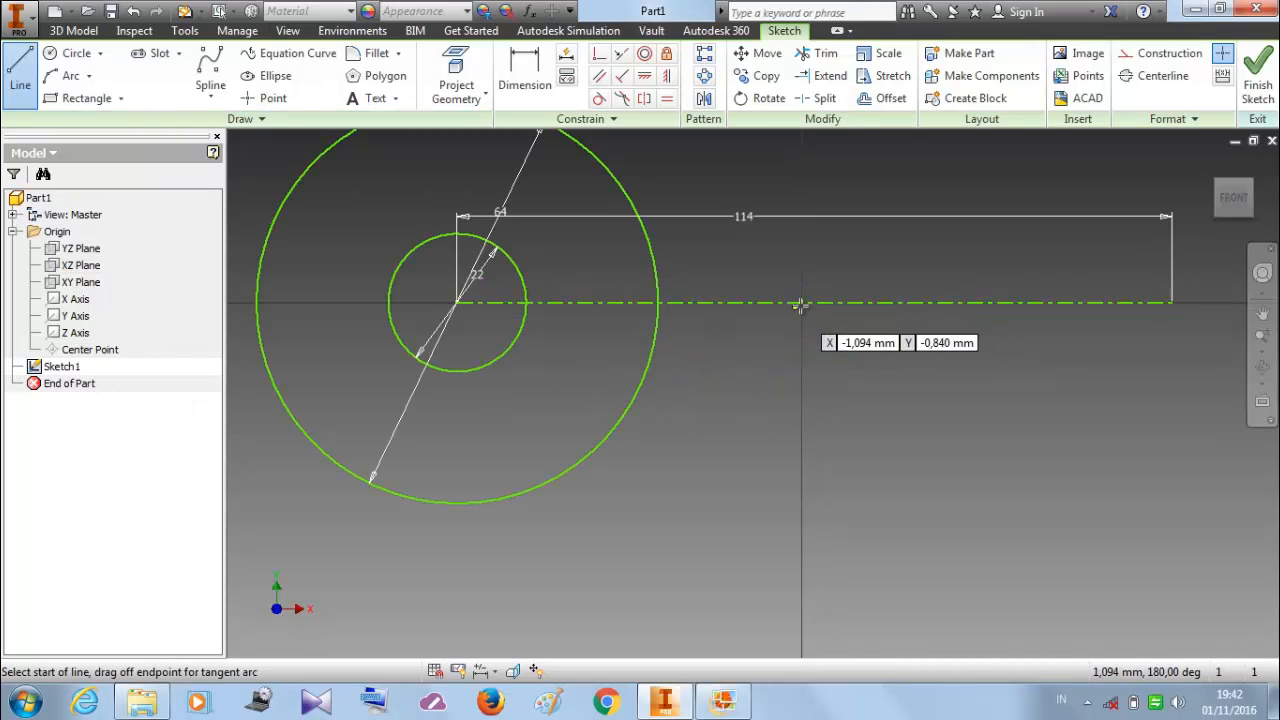
{"action": "left_click", "coordinate": [800, 235]}
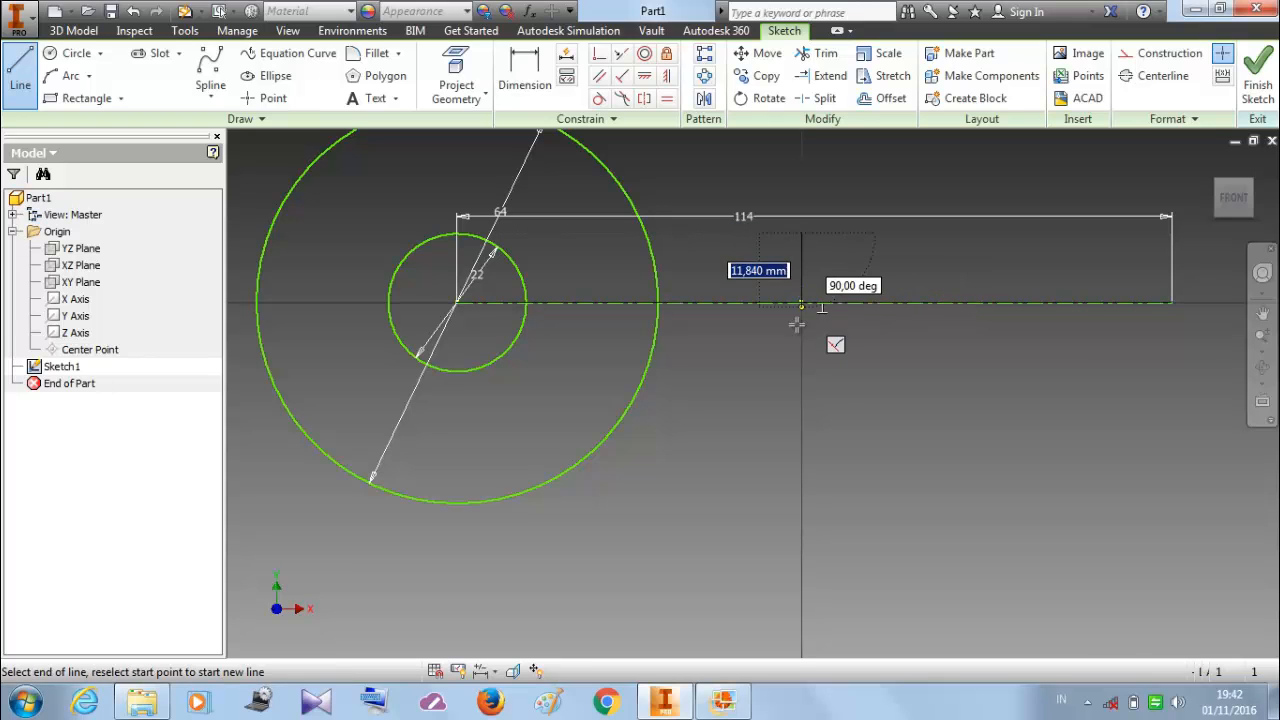
{"action": "left_click", "coordinate": [800, 370]}
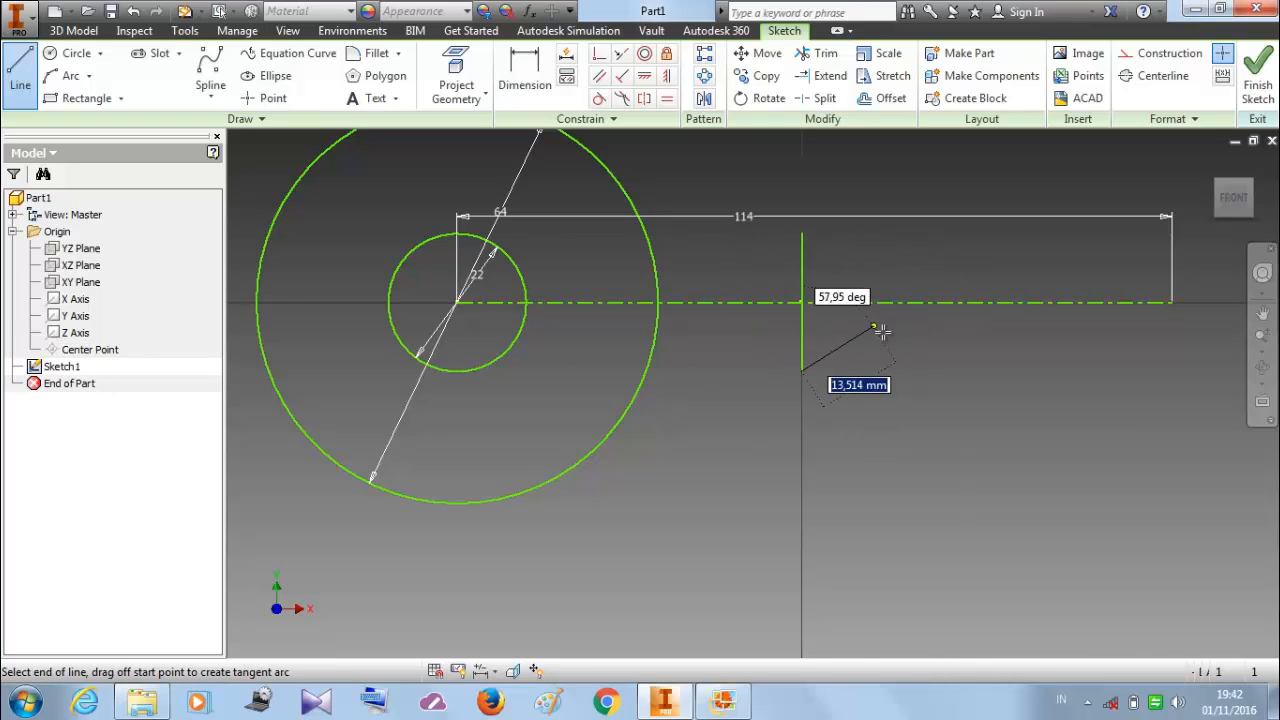
{"action": "right_click", "coordinate": [868, 322]}
{"action": "left_click", "coordinate": [943, 331]}
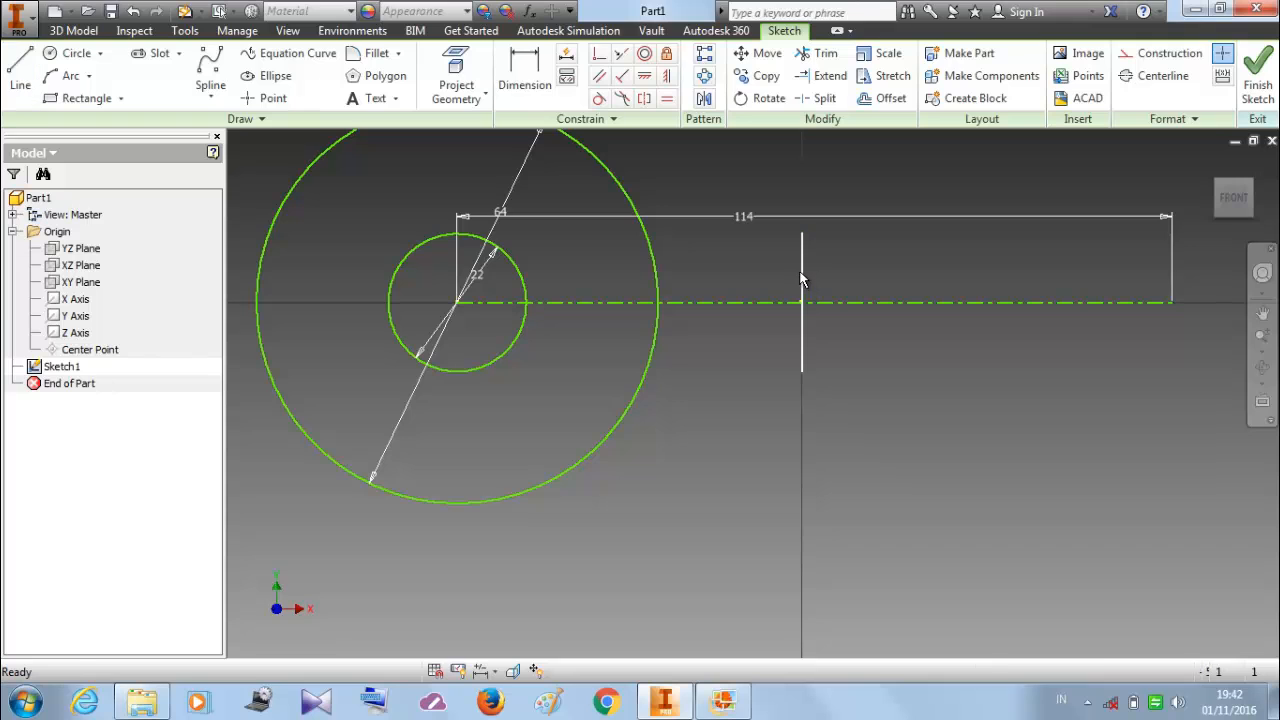
{"action": "left_click", "coordinate": [802, 290]}
{"action": "left_click", "coordinate": [1165, 53]}
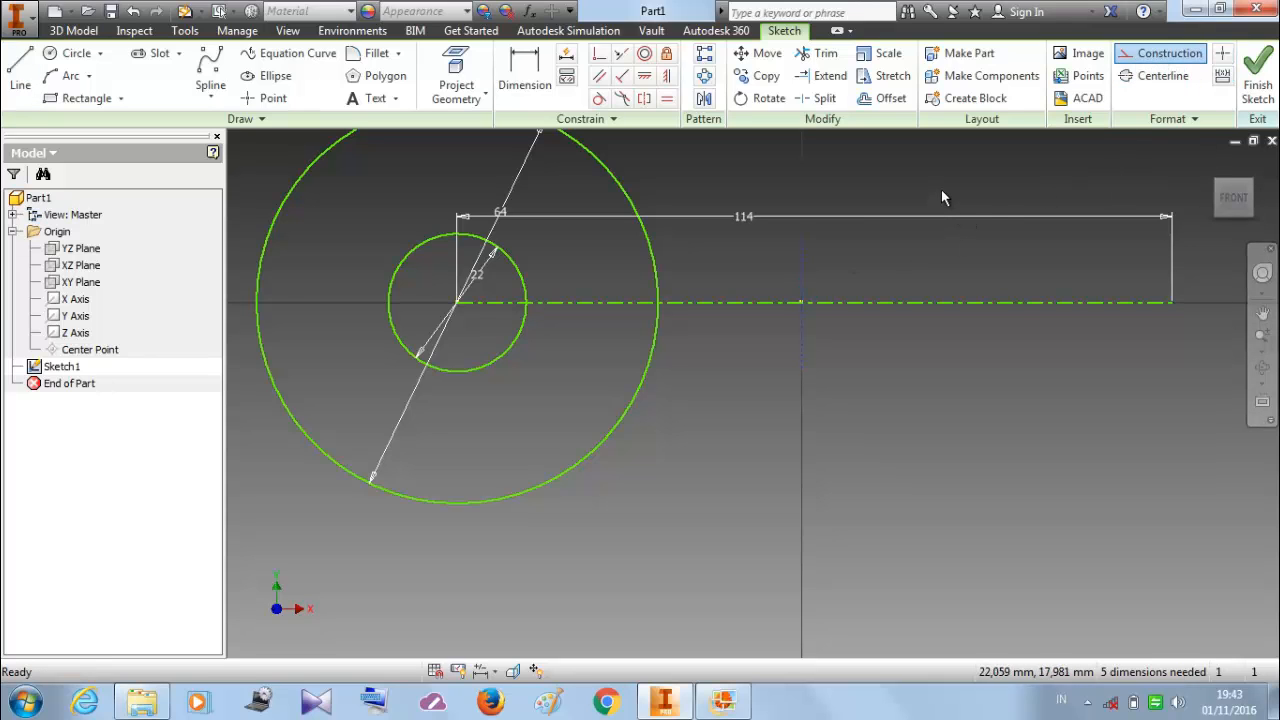
Step: Mirror the 64 mm and 22 mm circles about the vertical construction line to the other end of the centerline
{"action": "scroll", "coordinate": [958, 220], "scroll_direction": "down", "scroll_amount": 4}
{"action": "scroll", "coordinate": [946, 232], "scroll_direction": "up", "scroll_amount": 2}
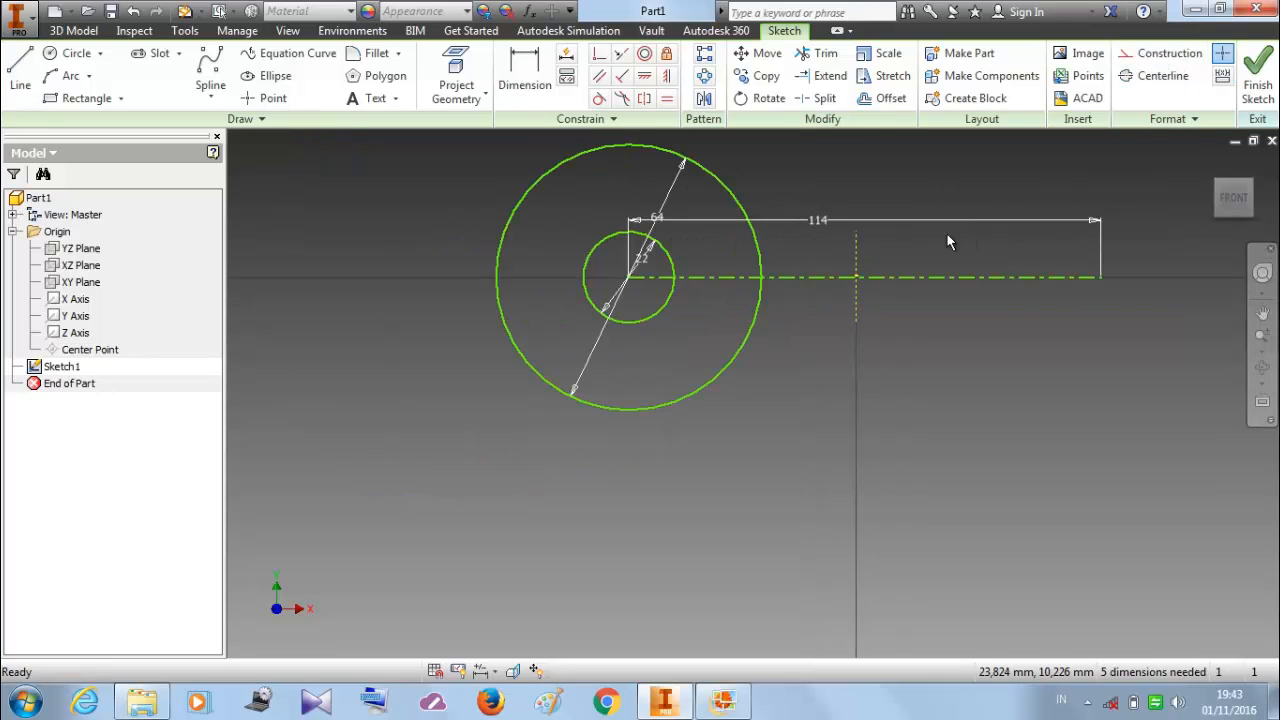
{"action": "middle_click_drag", "start_coordinate": [946, 232], "coordinate": [841, 377]}
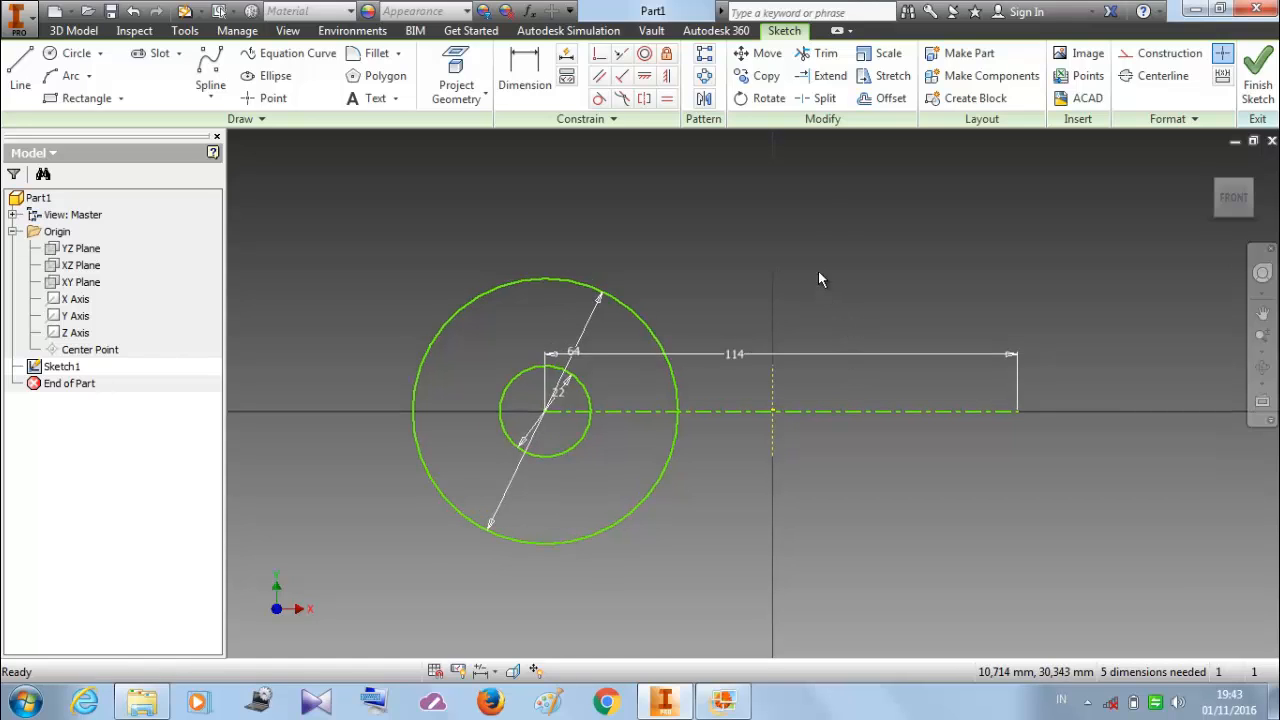
{"action": "left_click", "coordinate": [708, 104]}
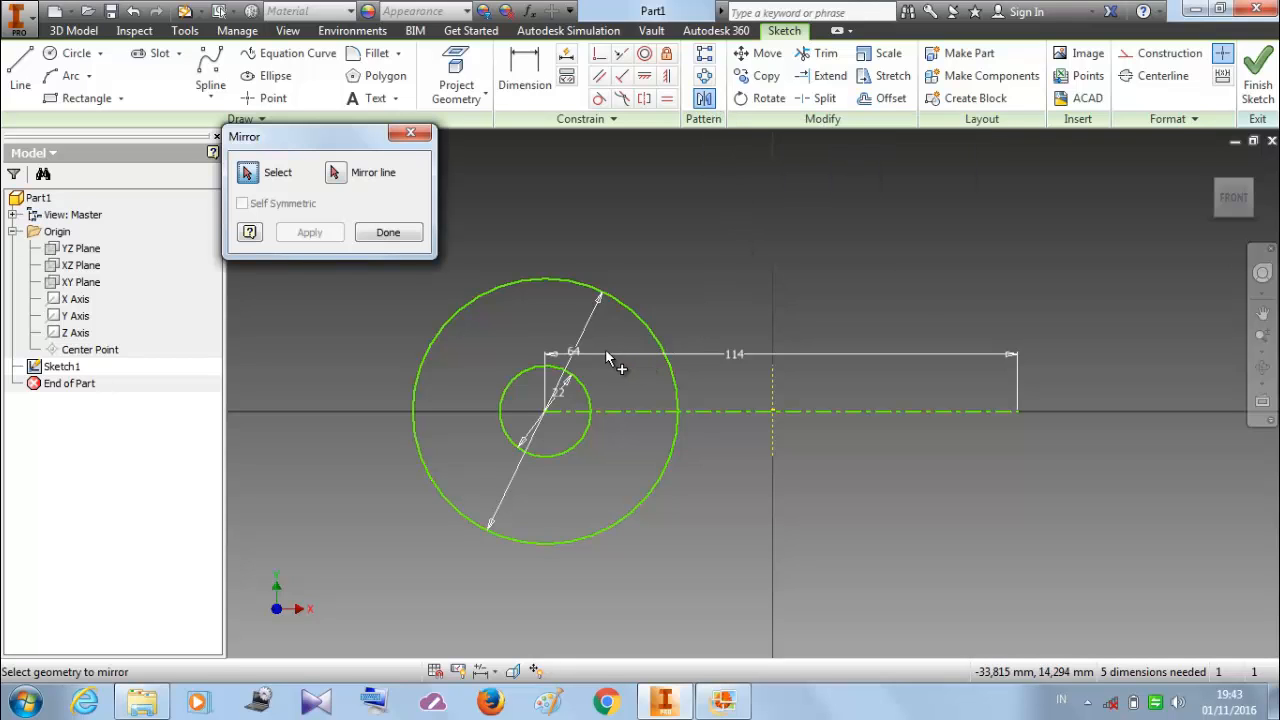
{"action": "left_click", "coordinate": [507, 281]}
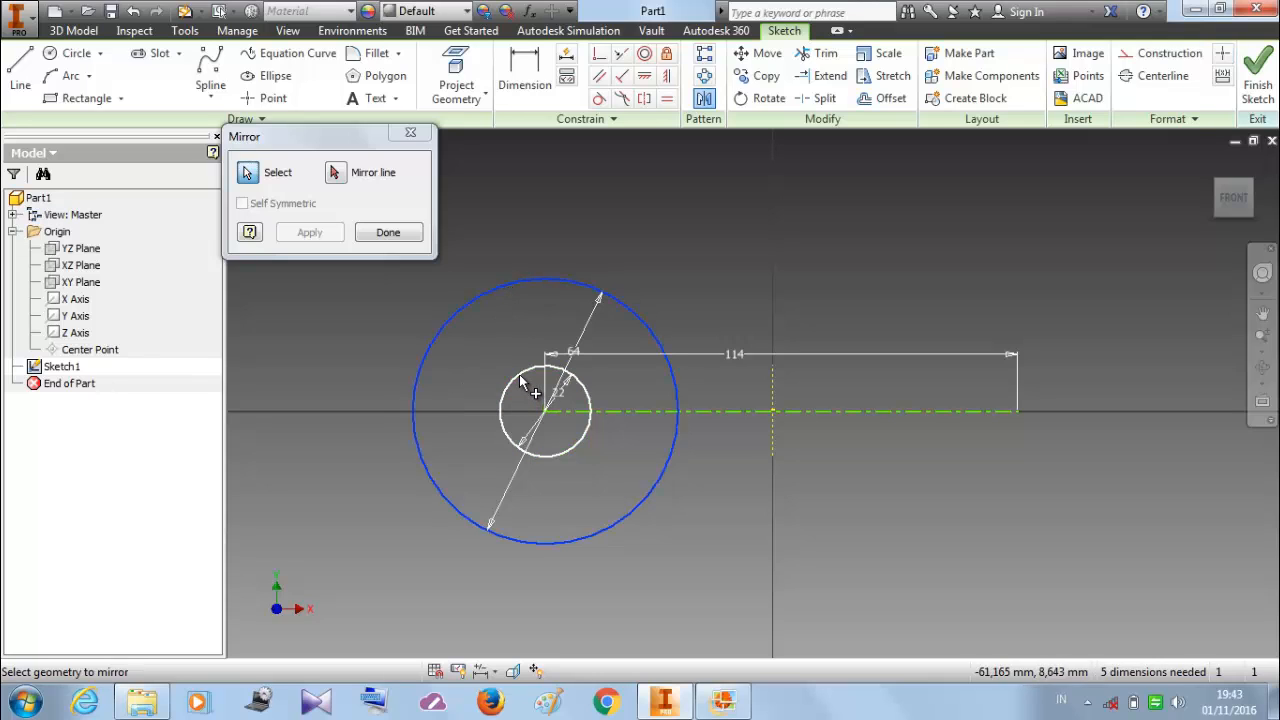
{"action": "left_click", "coordinate": [519, 376]}
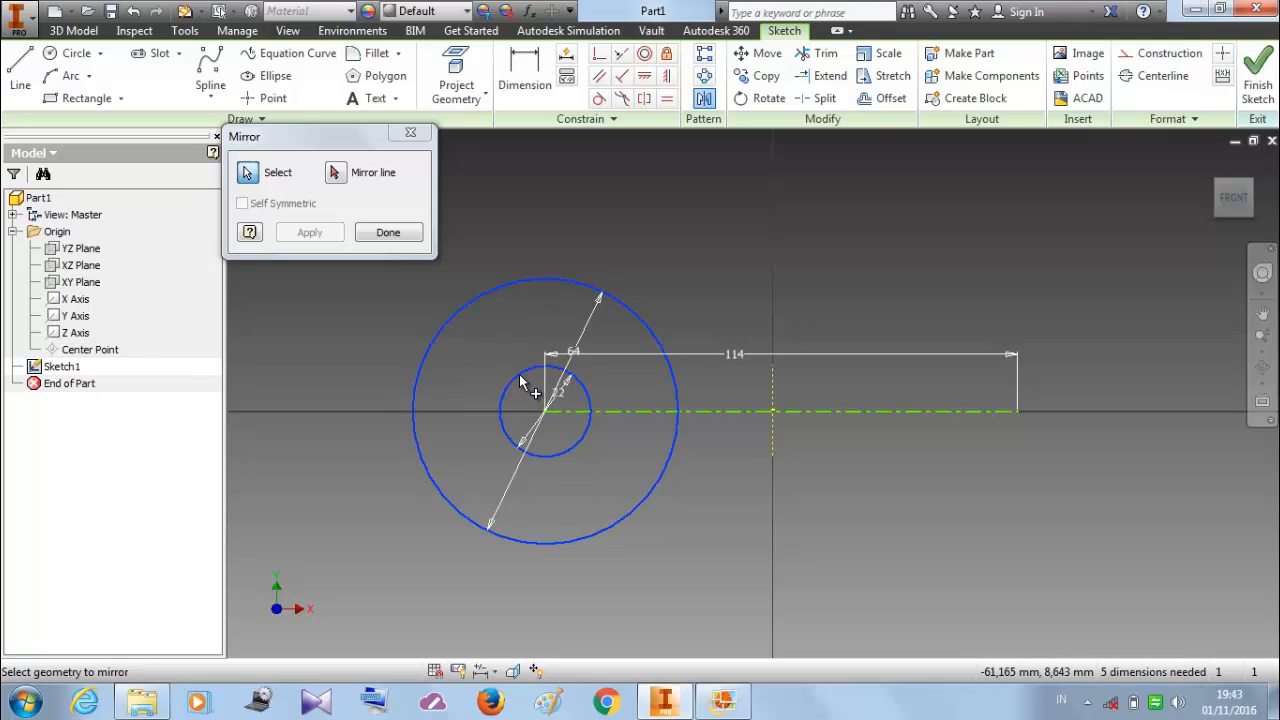
{"action": "left_click", "coordinate": [336, 174]}
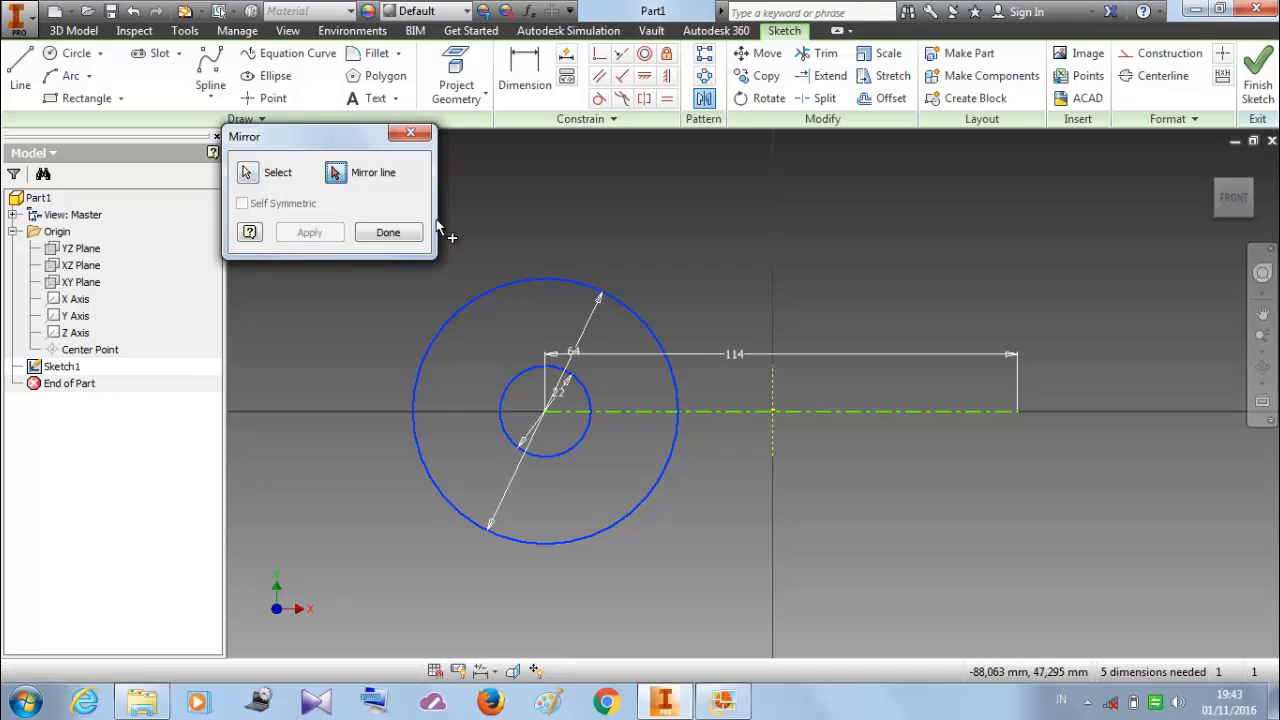
{"action": "left_click", "coordinate": [772, 384]}
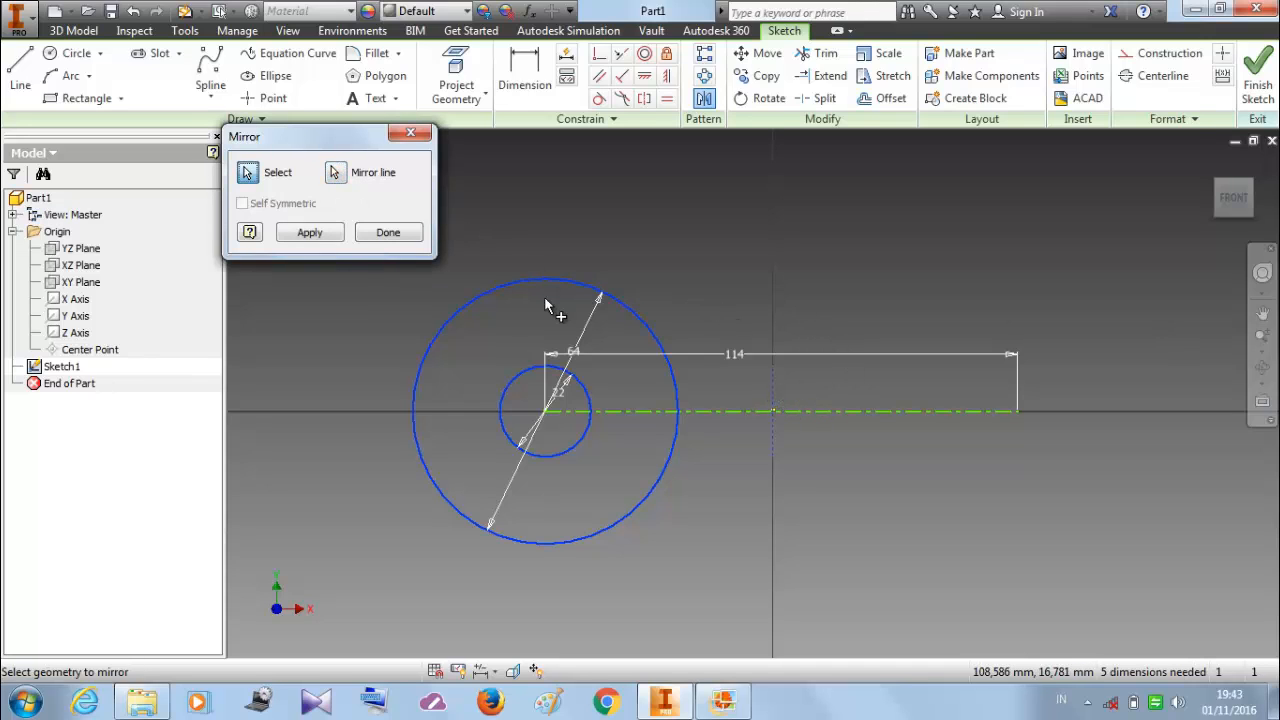
{"action": "left_click", "coordinate": [310, 233]}
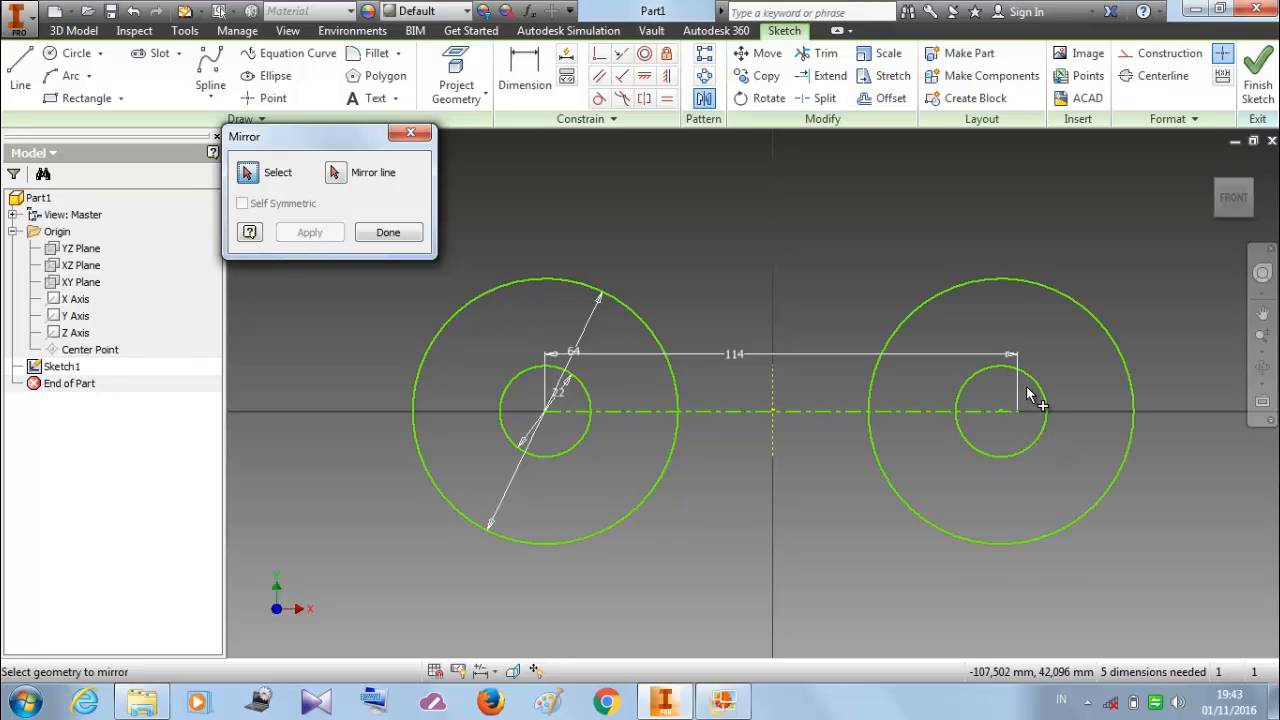
{"action": "left_click", "coordinate": [388, 232]}
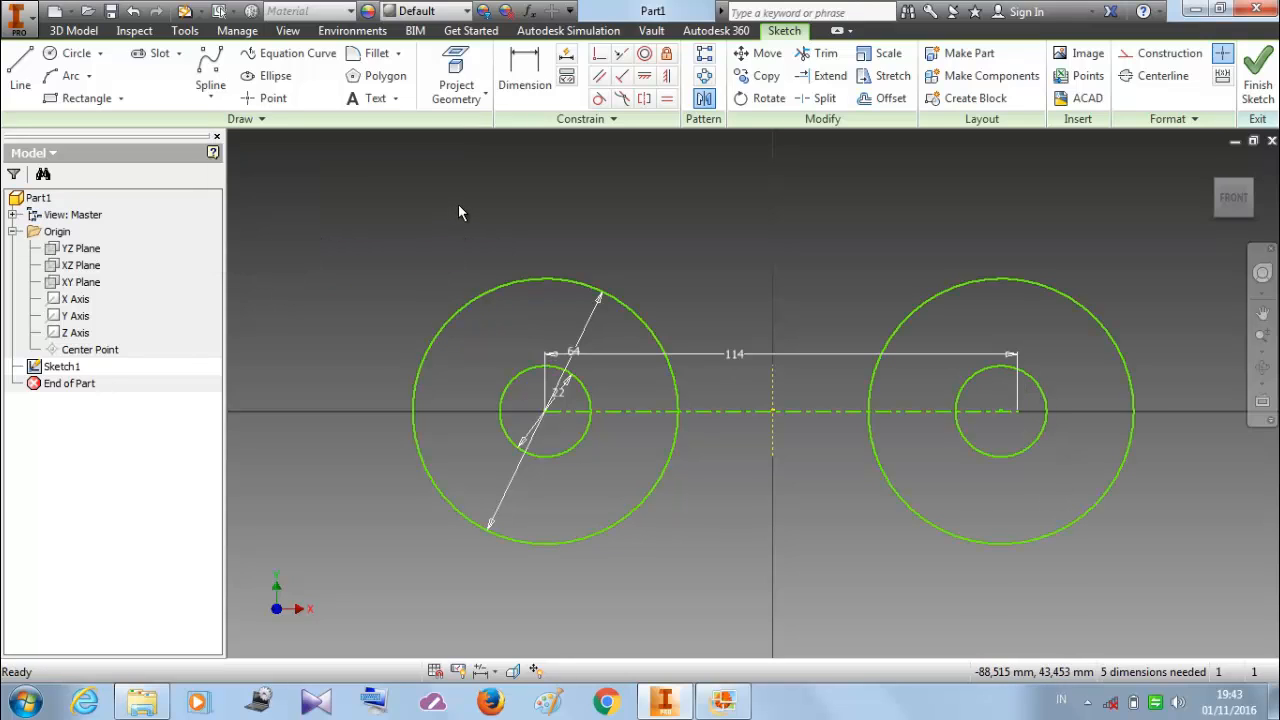
{"action": "right_click", "coordinate": [968, 188]}
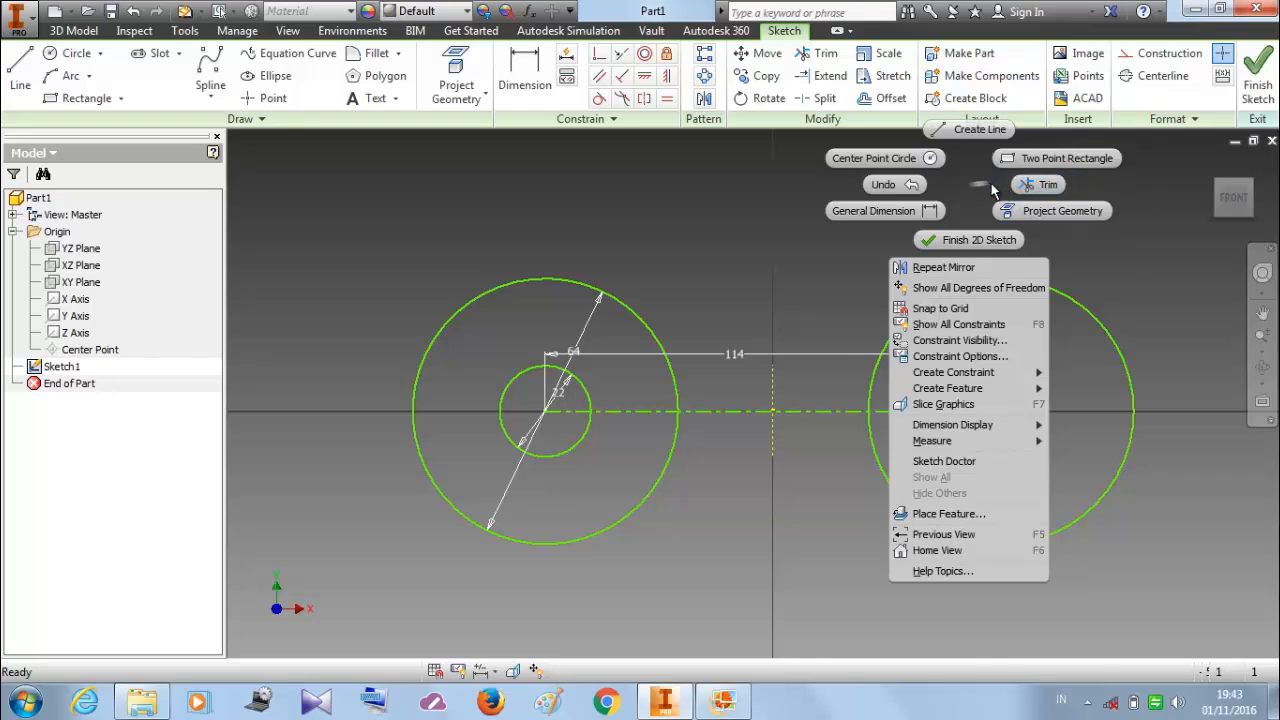
{"action": "key", "text": "Escape"}
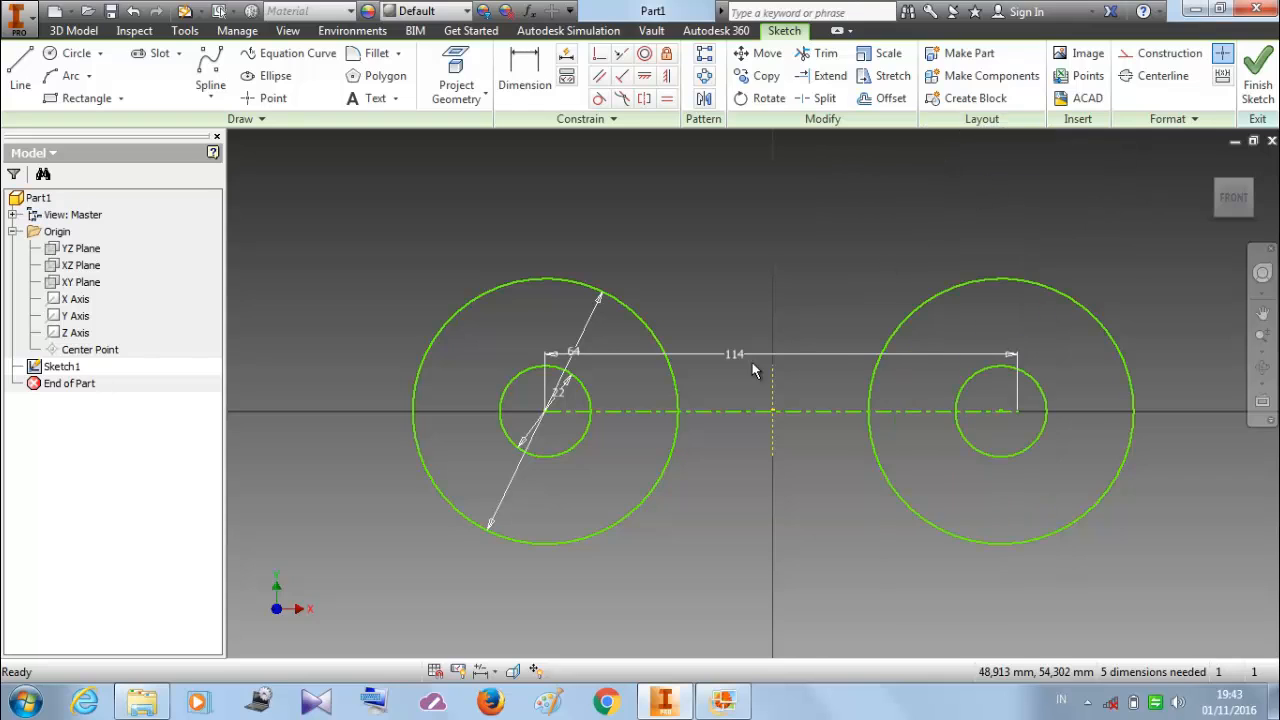
Step: Compare with the reference drawing and connect the two 64 mm circles with horizontal lines between their top points and their bottom points
{"action": "left_click", "coordinate": [722, 701]}
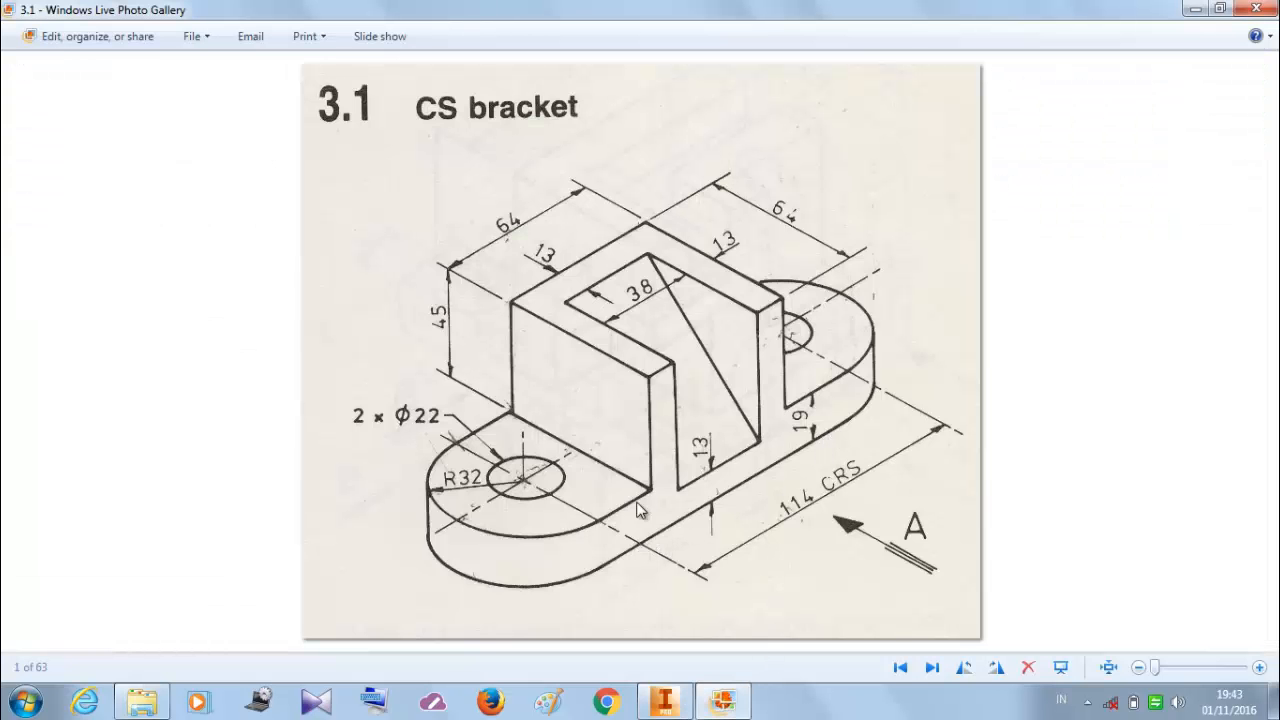
{"action": "left_click", "coordinate": [664, 701]}
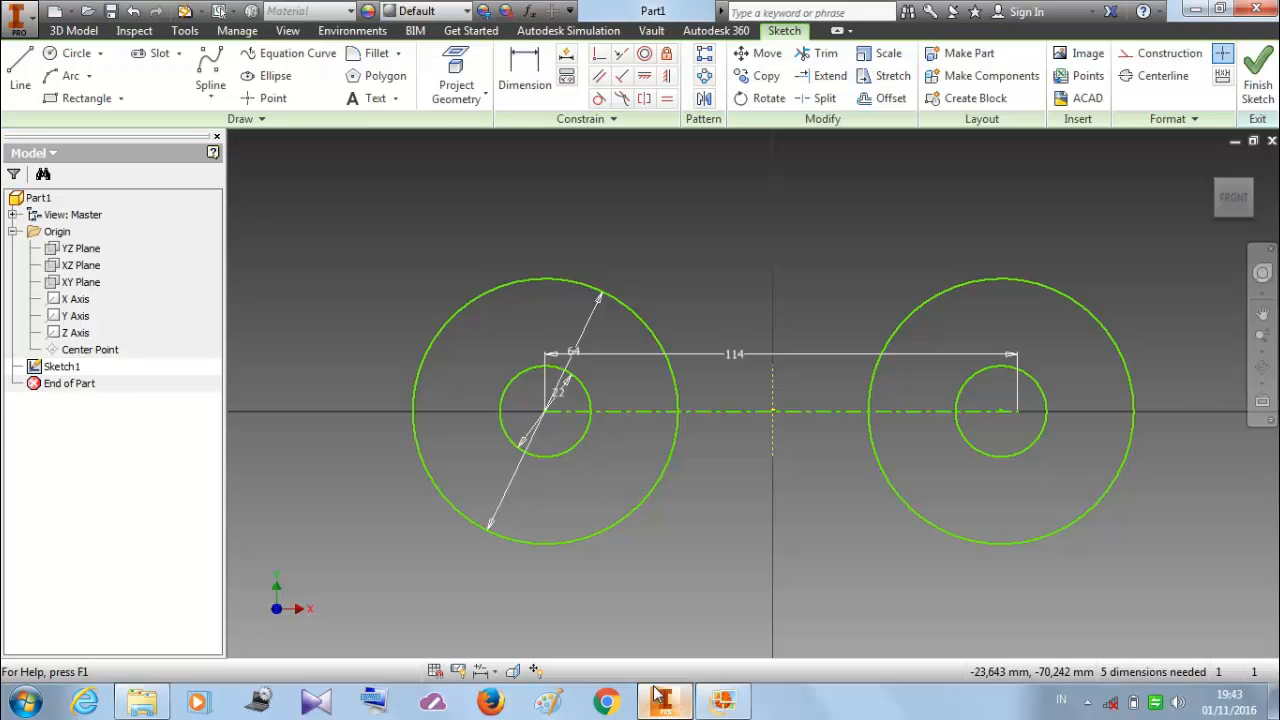
{"action": "left_click", "coordinate": [20, 70]}
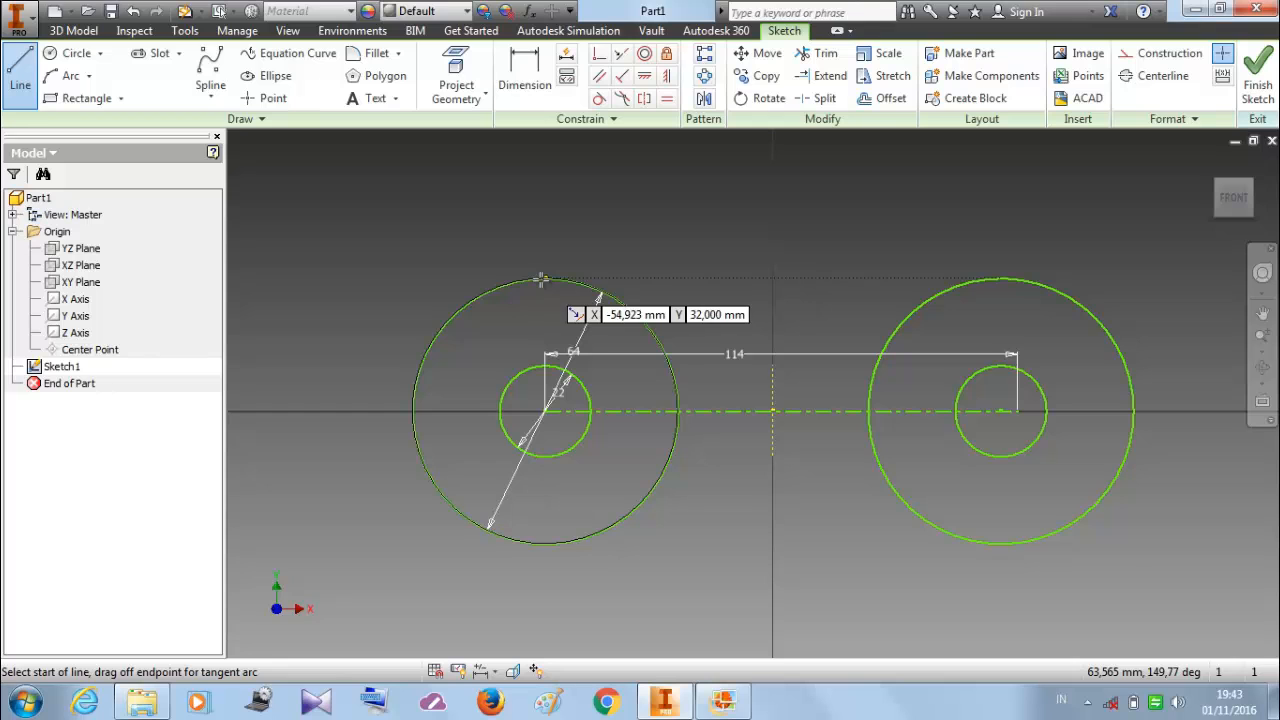
{"action": "left_click", "coordinate": [541, 279]}
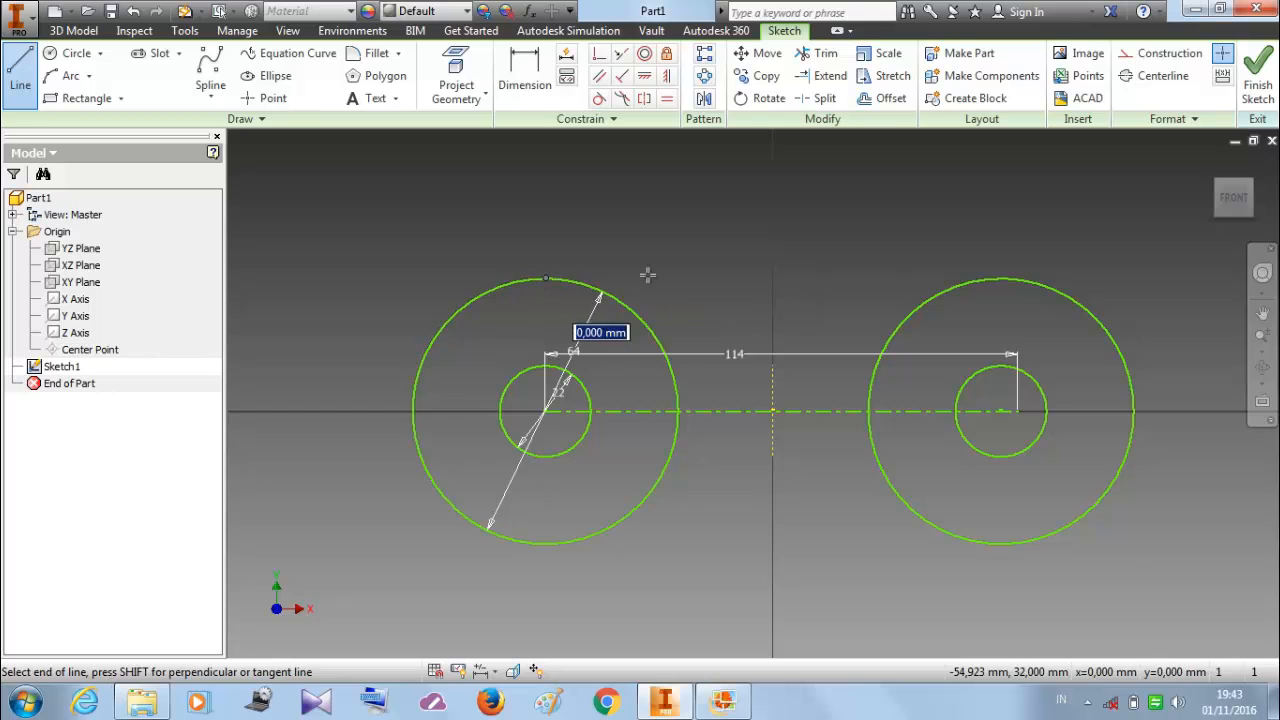
{"action": "left_click", "coordinate": [1002, 278]}
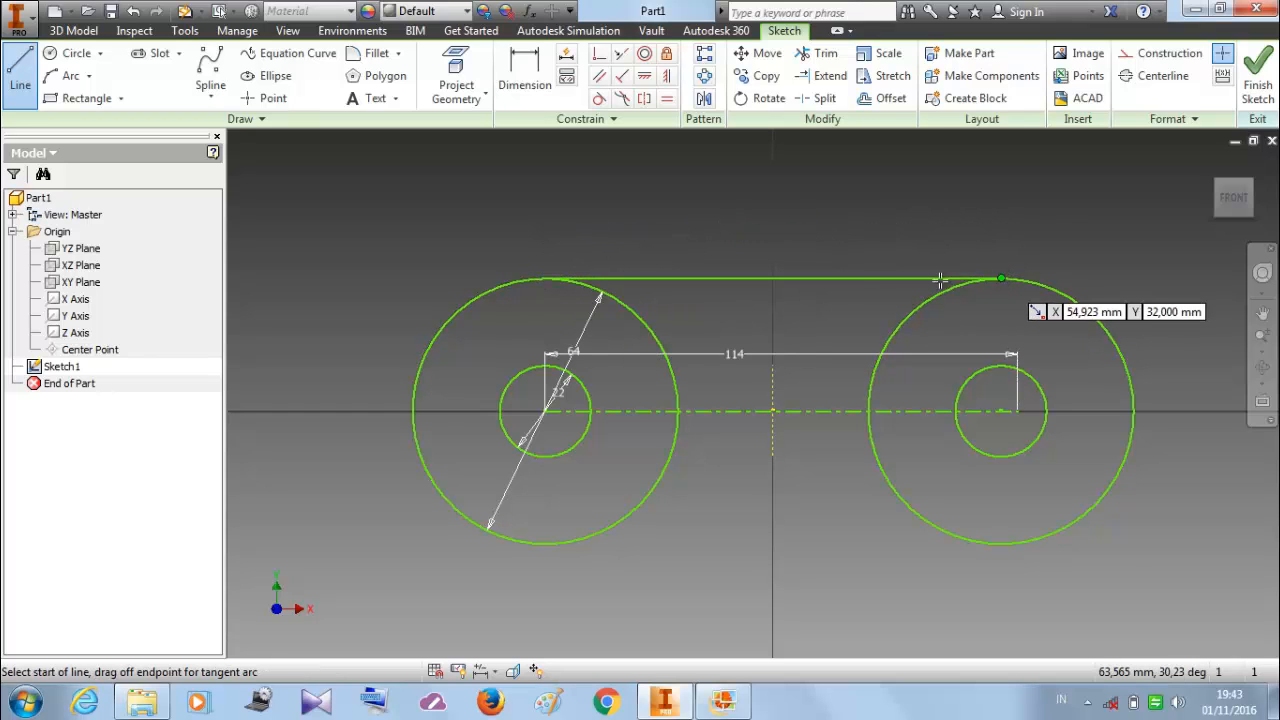
{"action": "left_click", "coordinate": [550, 543]}
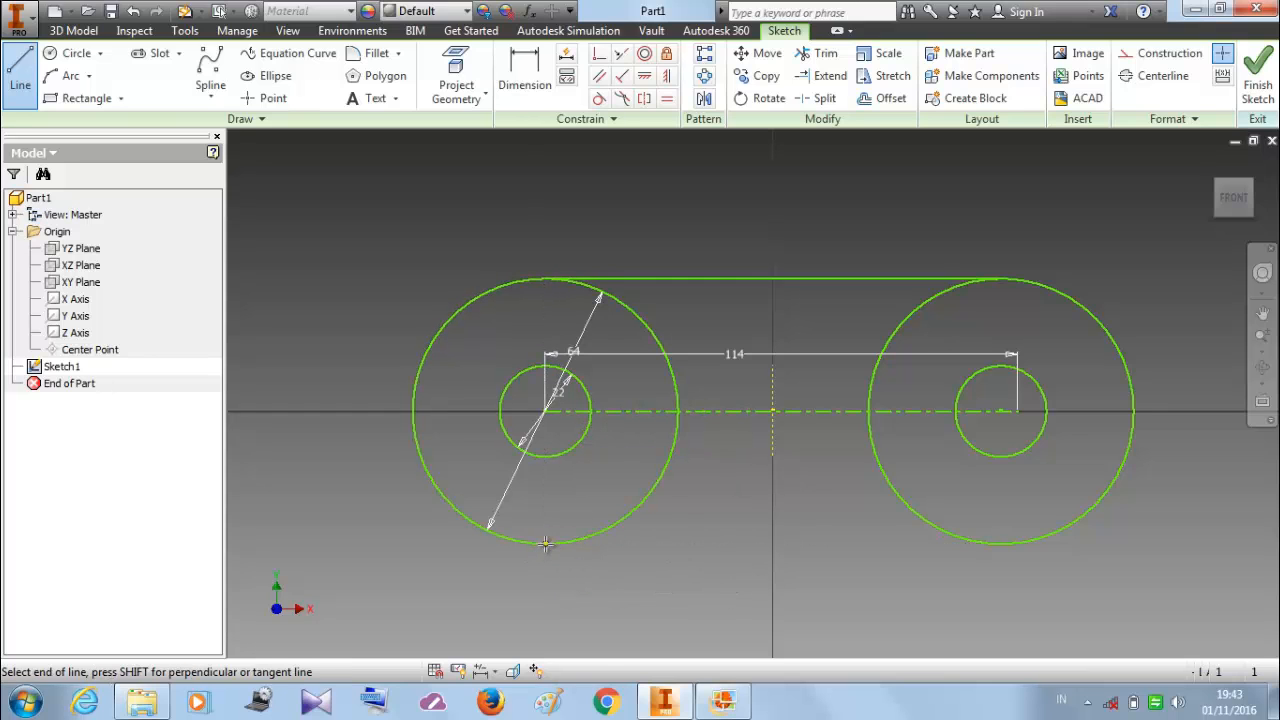
{"action": "left_click", "coordinate": [1009, 543]}
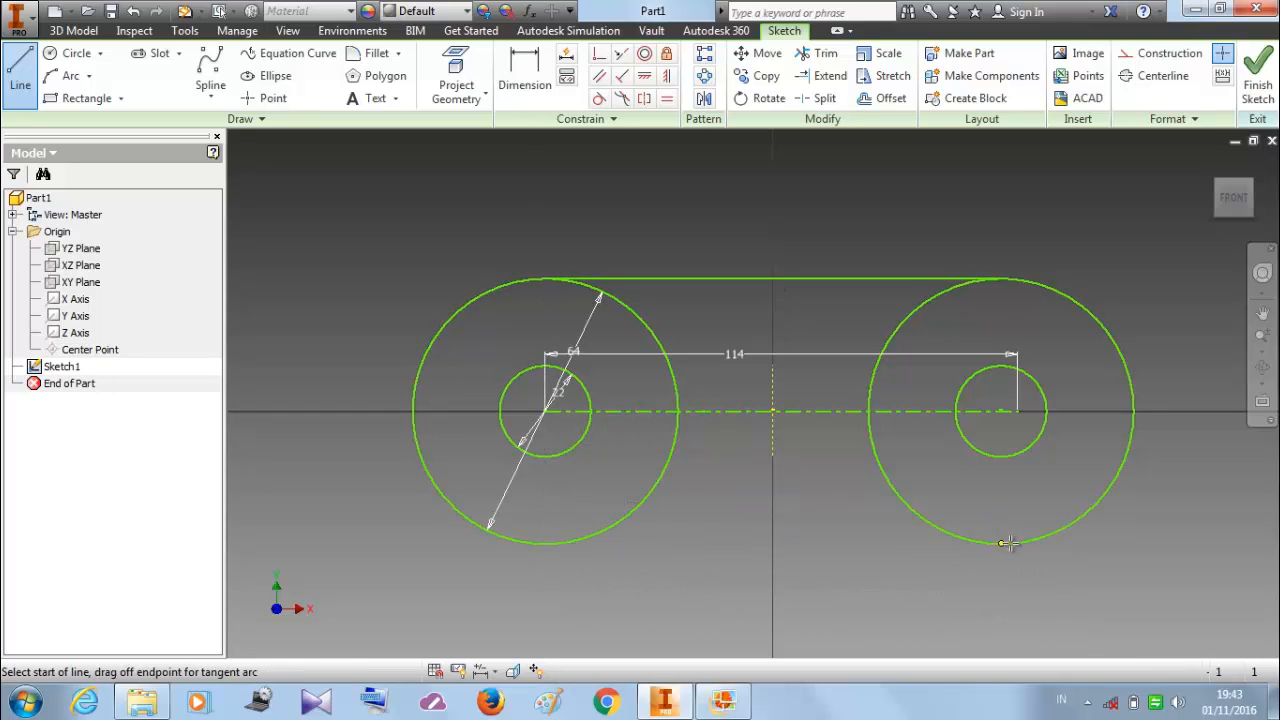
{"action": "right_click", "coordinate": [912, 119]}
{"action": "left_click", "coordinate": [846, 172]}
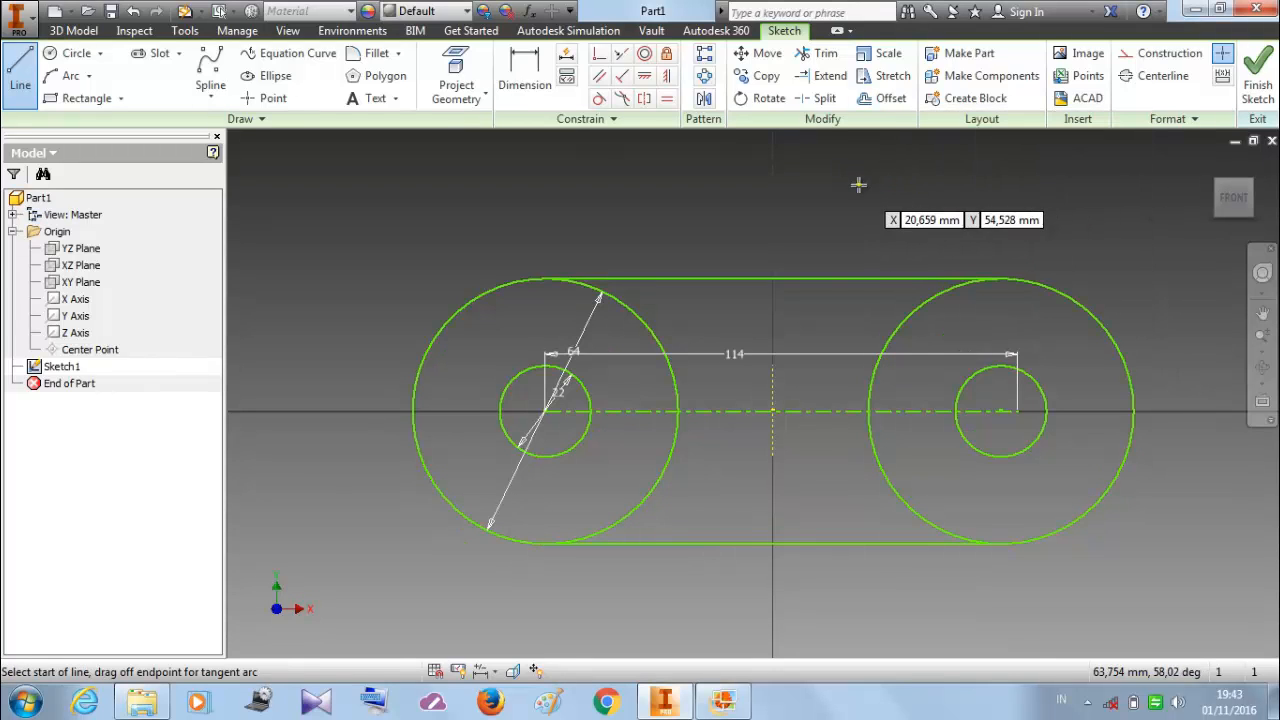
{"action": "right_click", "coordinate": [858, 177]}
{"action": "left_click", "coordinate": [922, 178]}
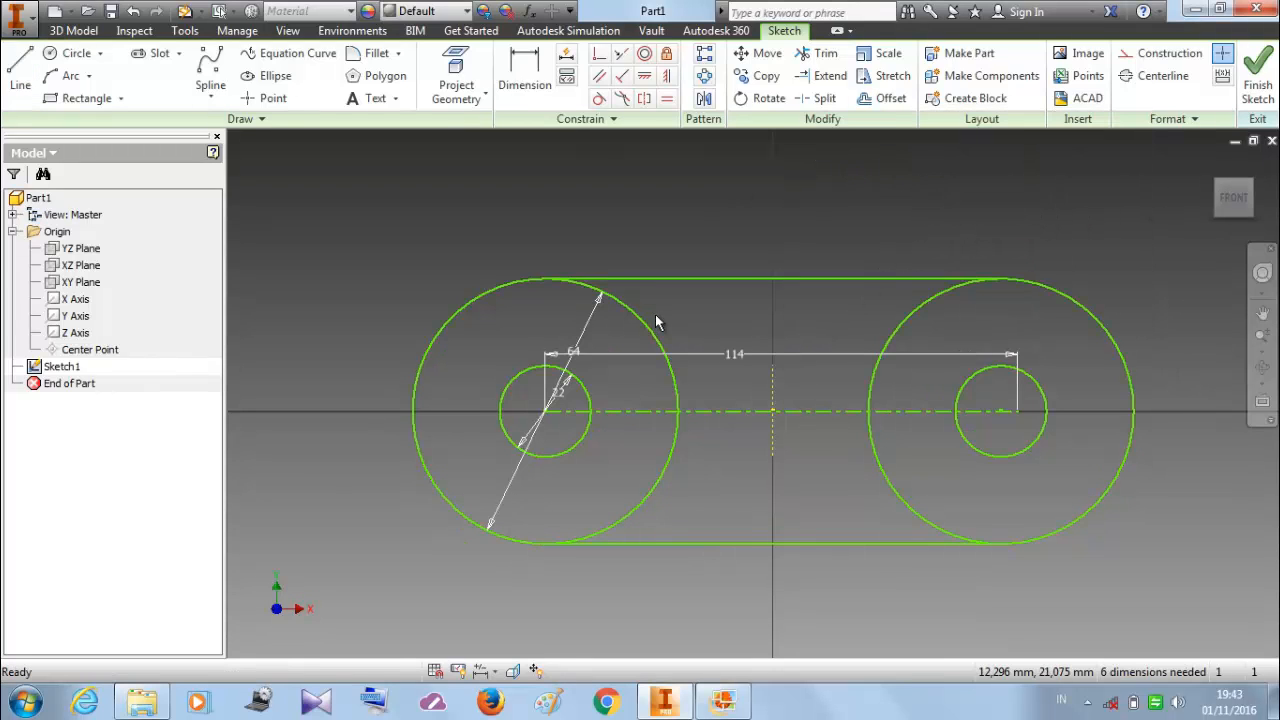
Step: Compare with the reference drawing and trim the inner arcs of both 64 mm circles, leaving a closed slot-shaped outline
{"action": "left_click", "coordinate": [735, 700]}
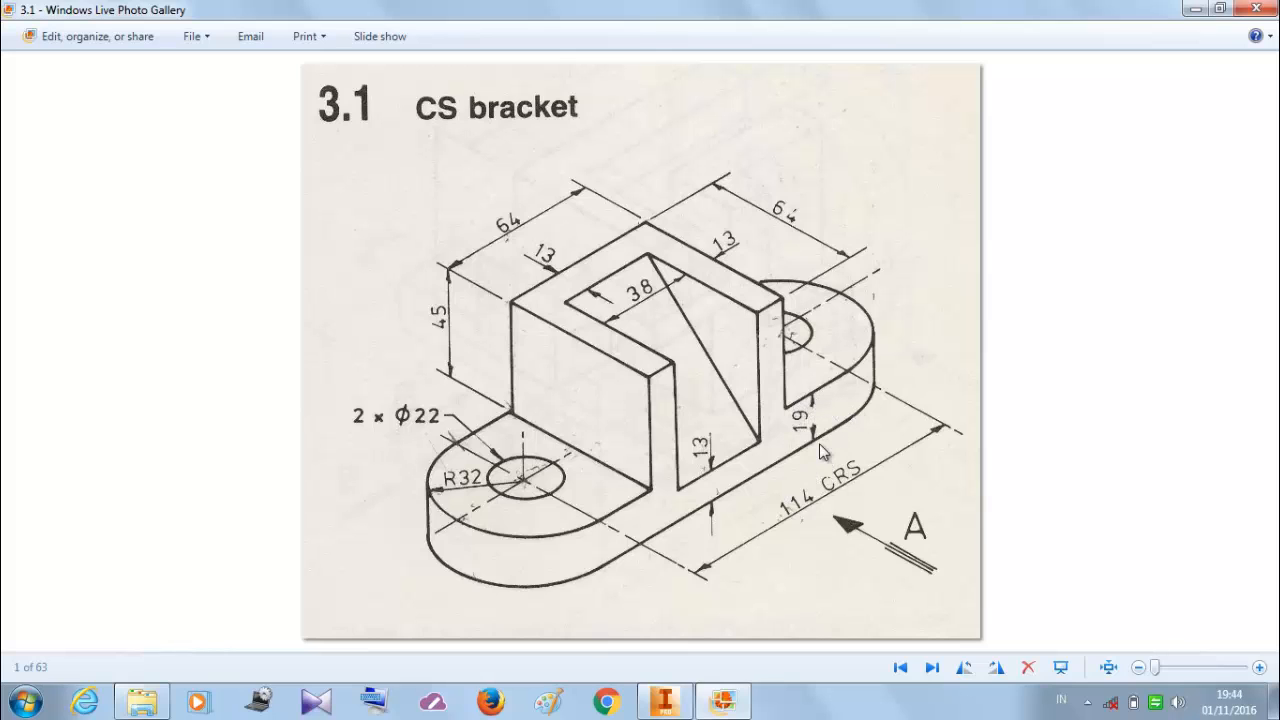
{"action": "left_click", "coordinate": [664, 700]}
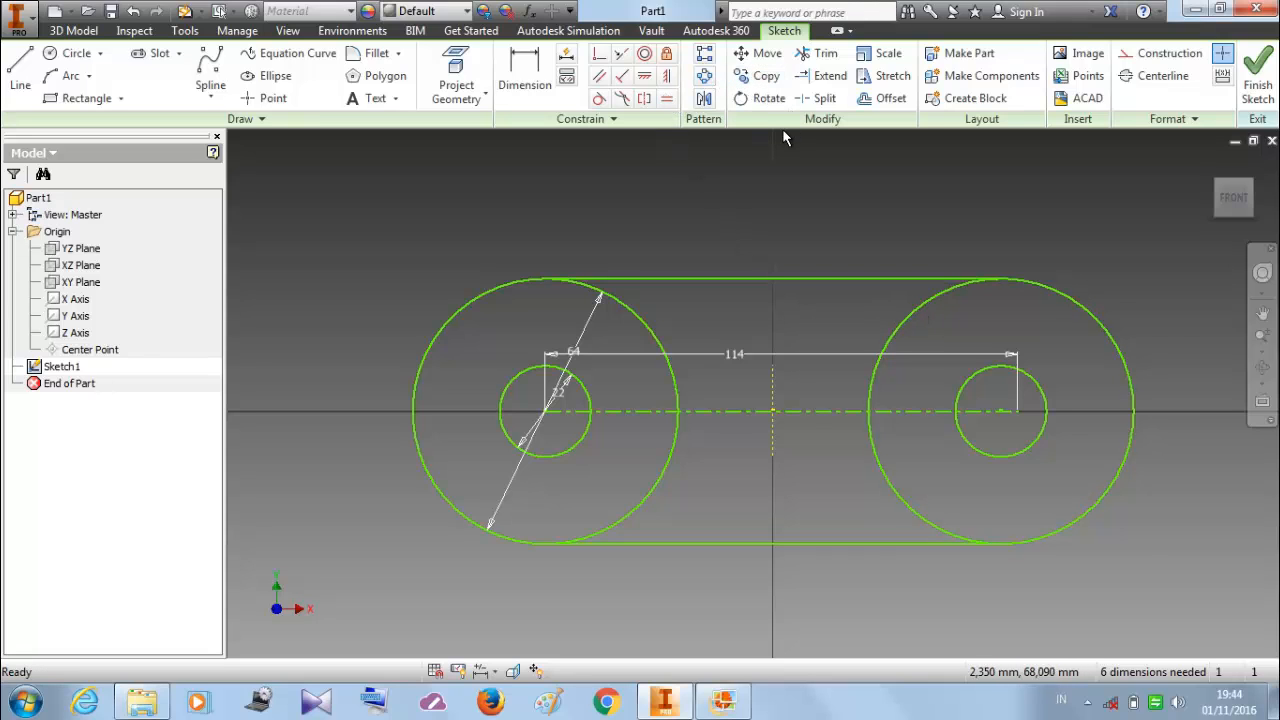
{"action": "left_click", "coordinate": [812, 56]}
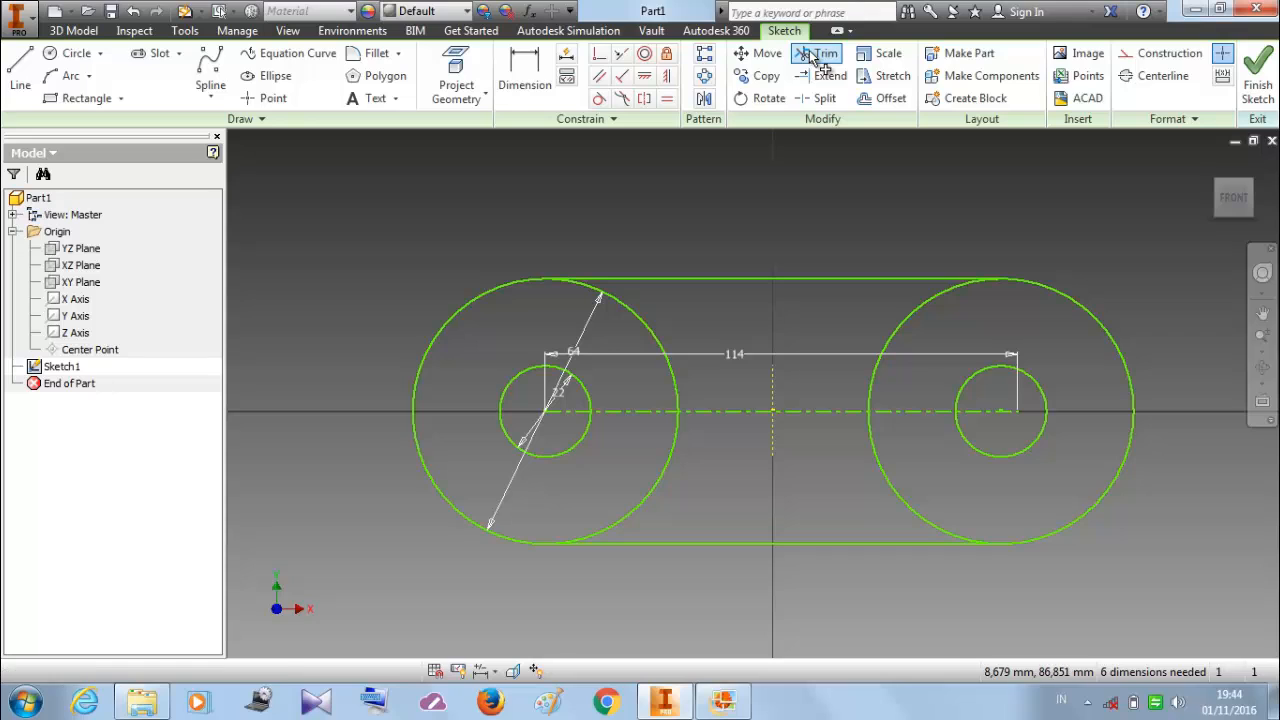
{"action": "left_click", "coordinate": [645, 333]}
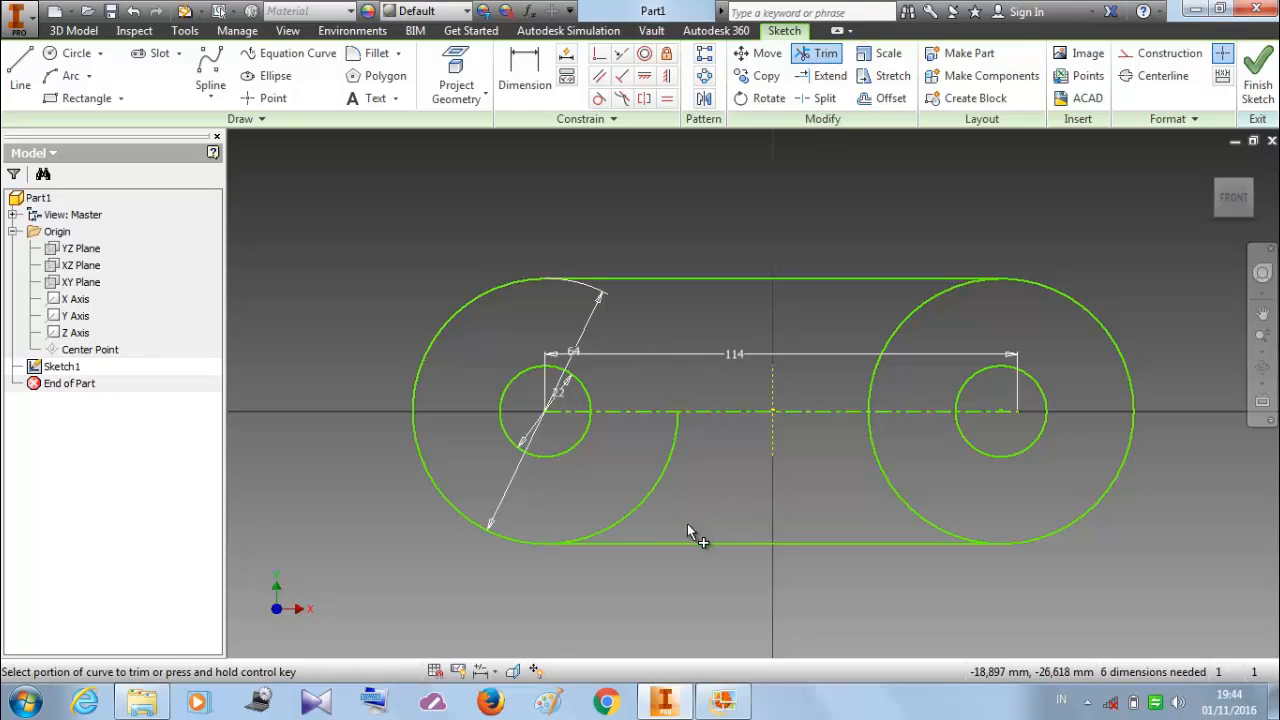
{"action": "left_click", "coordinate": [658, 487]}
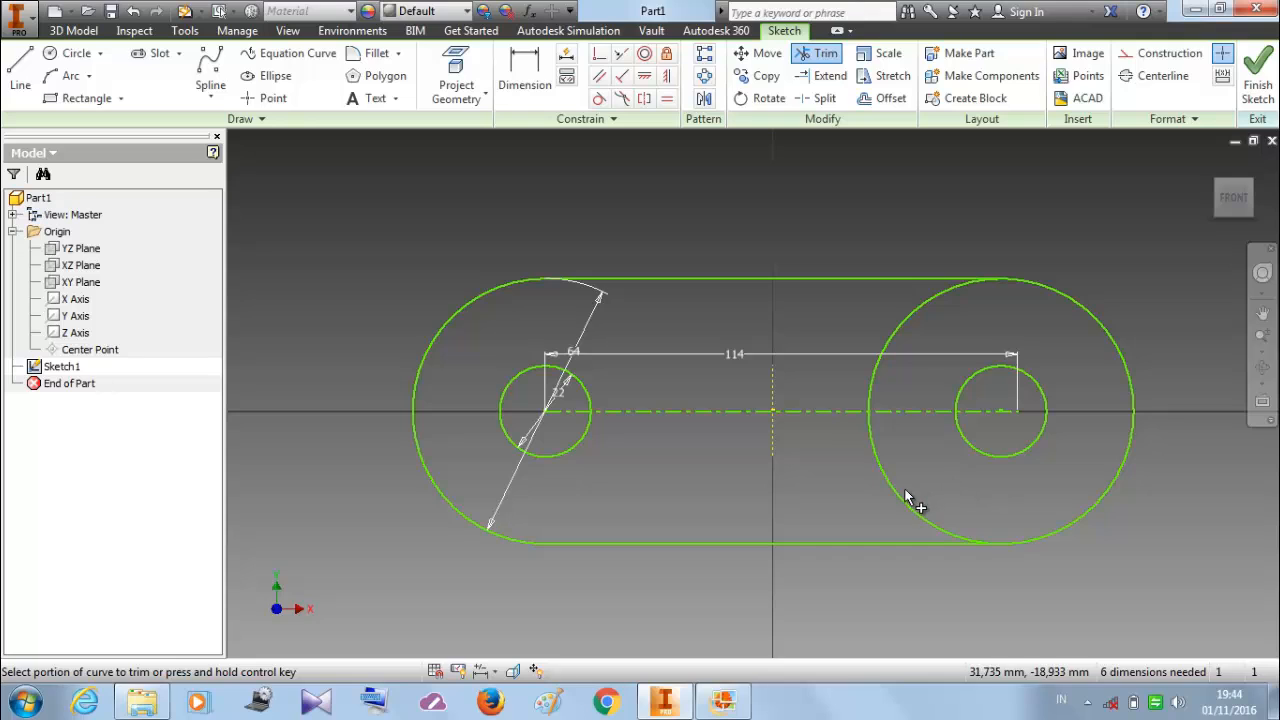
{"action": "left_click", "coordinate": [905, 497]}
{"action": "left_click", "coordinate": [915, 307]}
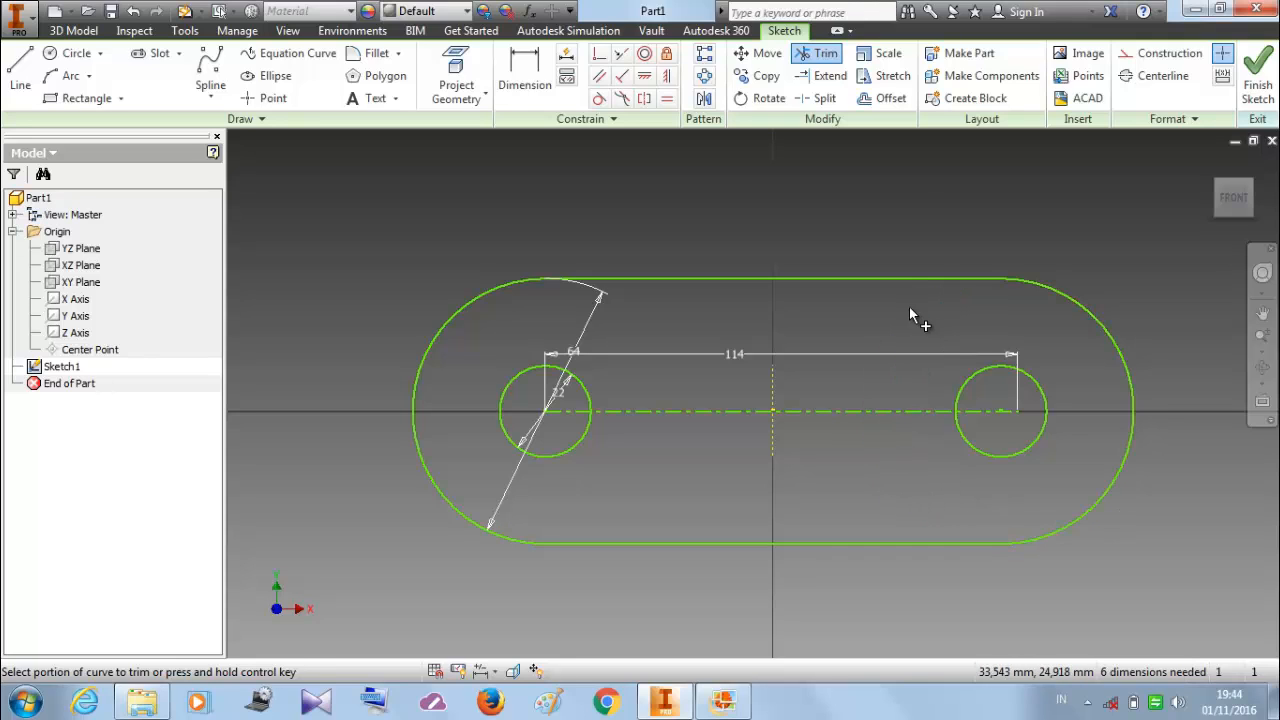
{"action": "right_click", "coordinate": [891, 171]}
{"action": "left_click", "coordinate": [989, 173]}
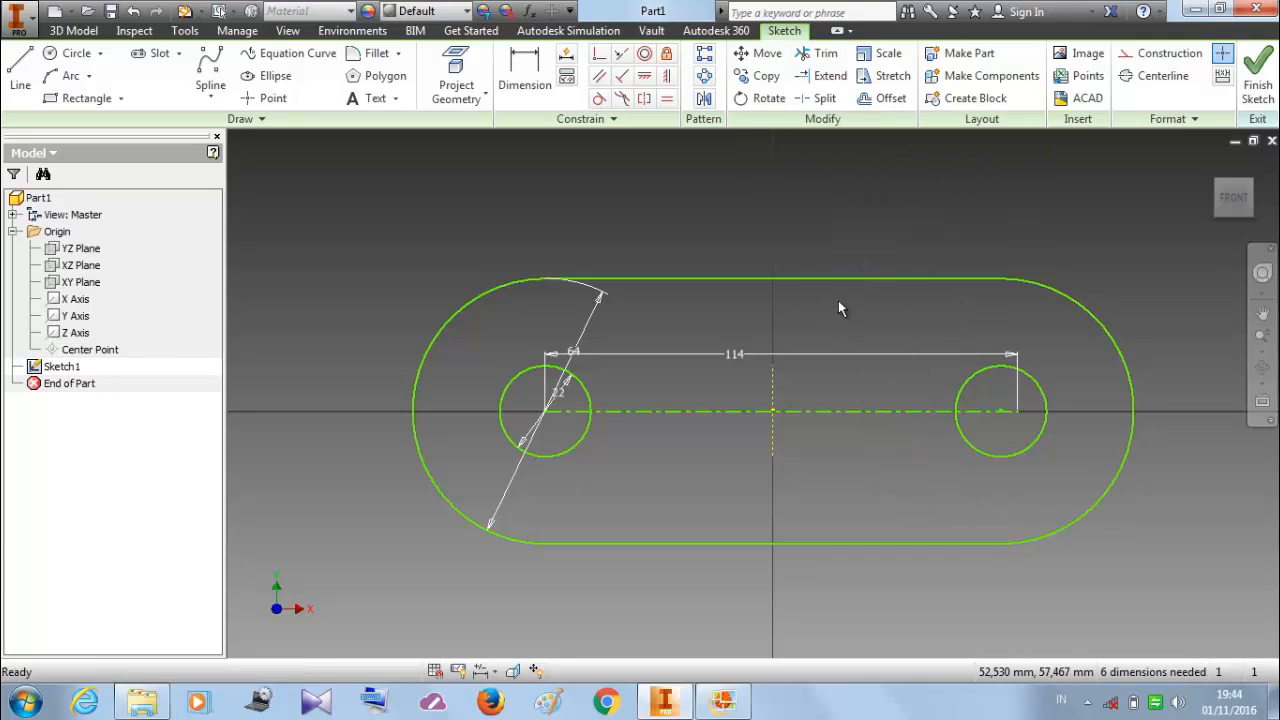
Step: Finish the base sketch and start an Extrude using the slot-shaped profile around the two holes
{"action": "scroll", "coordinate": [890, 397], "scroll_direction": "down", "scroll_amount": 3}
{"action": "scroll", "coordinate": [929, 363], "scroll_direction": "up", "scroll_amount": 4}
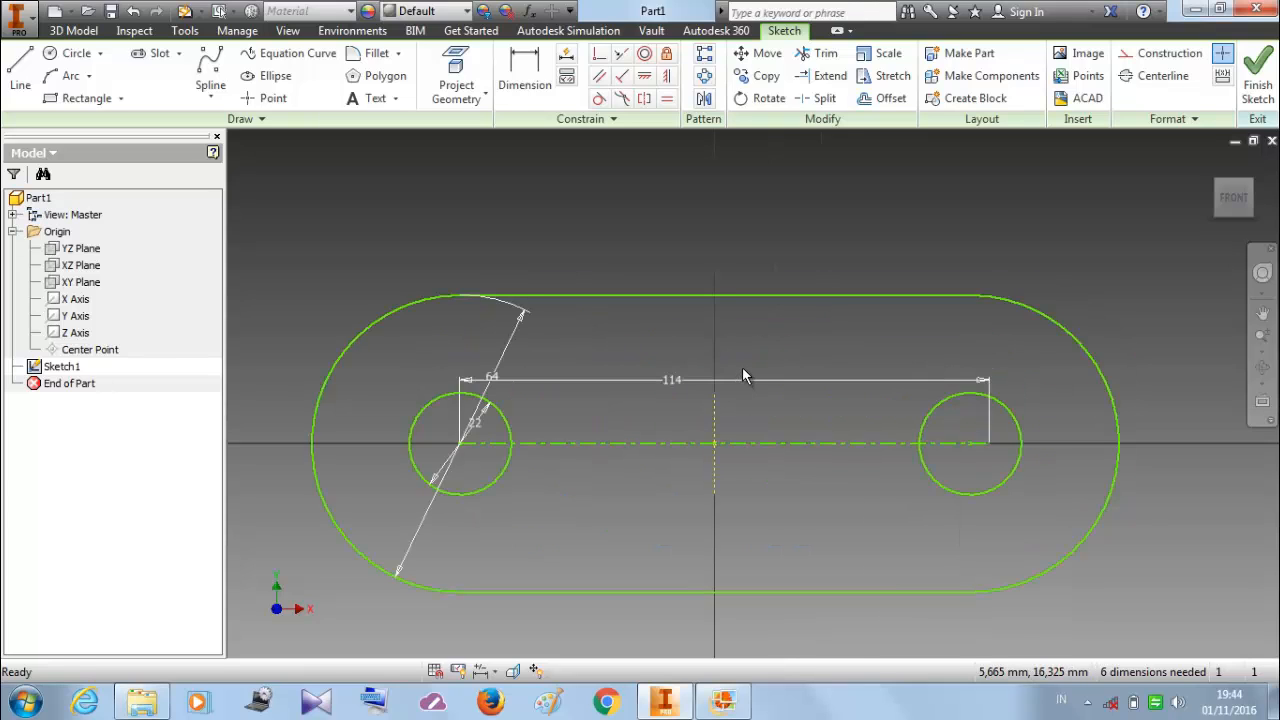
{"action": "left_click", "coordinate": [1252, 80]}
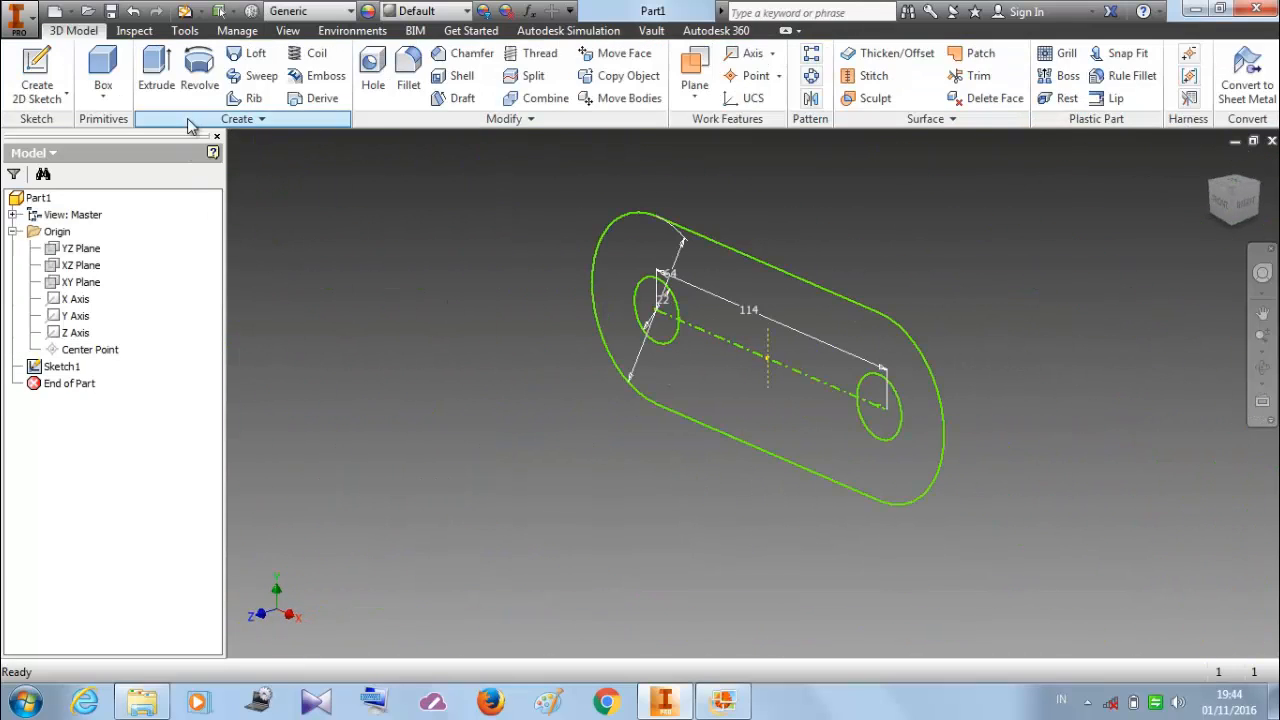
{"action": "left_click", "coordinate": [160, 85]}
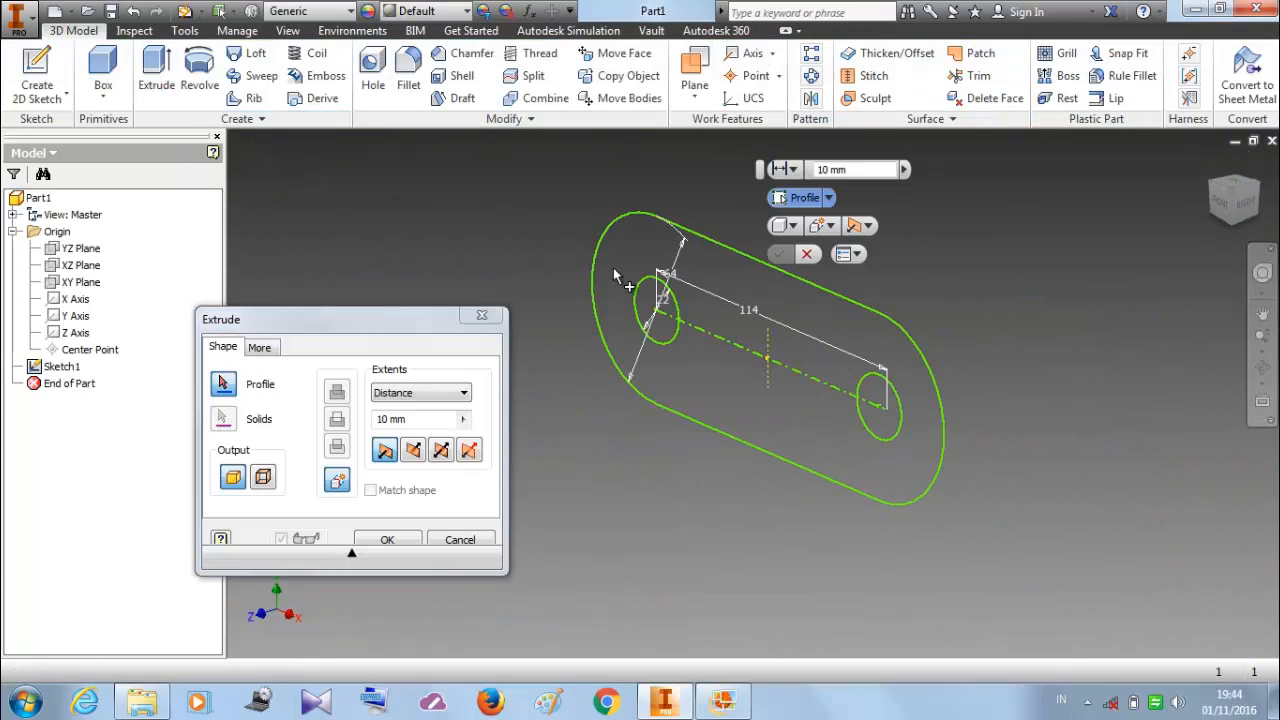
{"action": "left_click", "coordinate": [731, 313]}
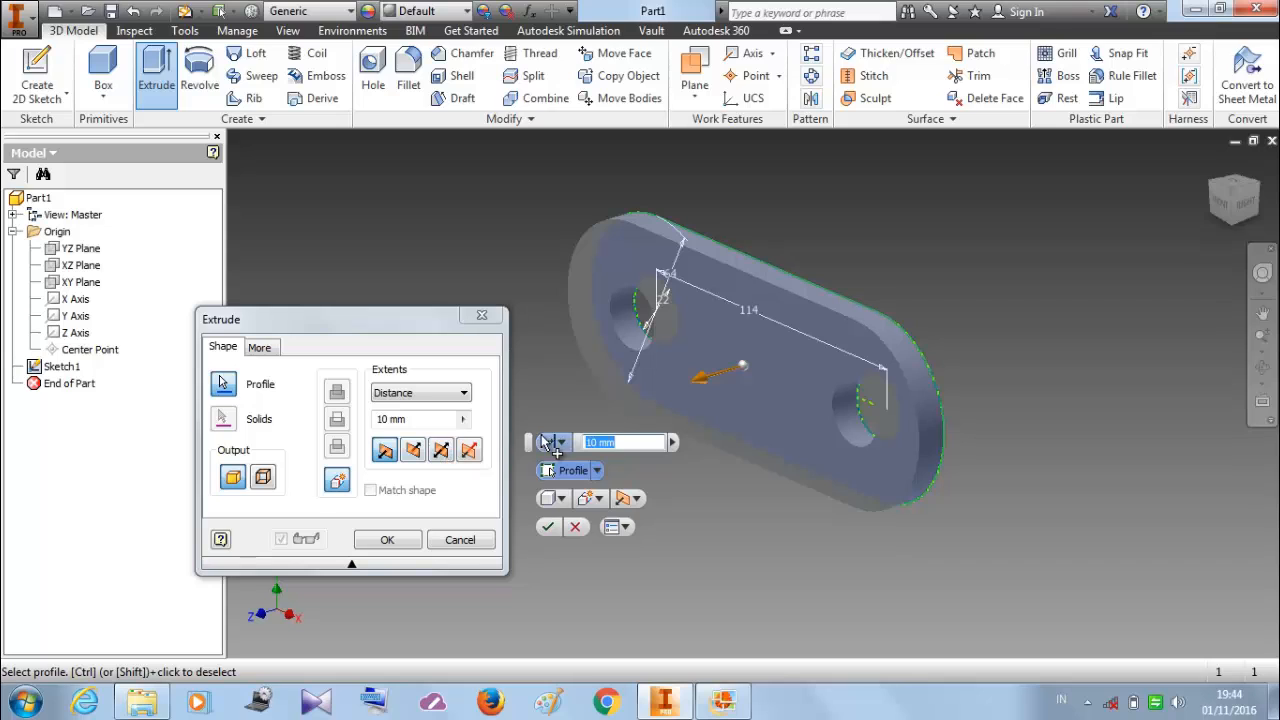
Step: Preview the extrusion as symmetric, reversed and asymmetric, and restore the original direction
{"action": "left_click", "coordinate": [441, 451]}
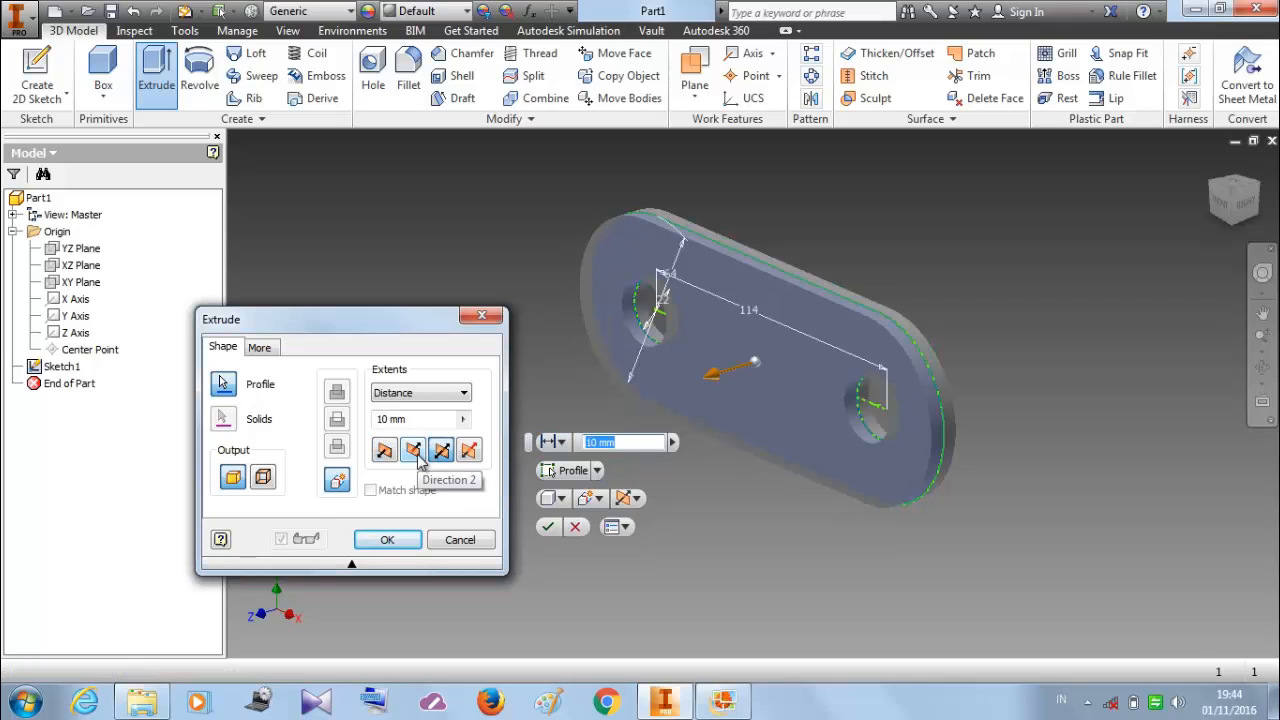
{"action": "left_click", "coordinate": [414, 451]}
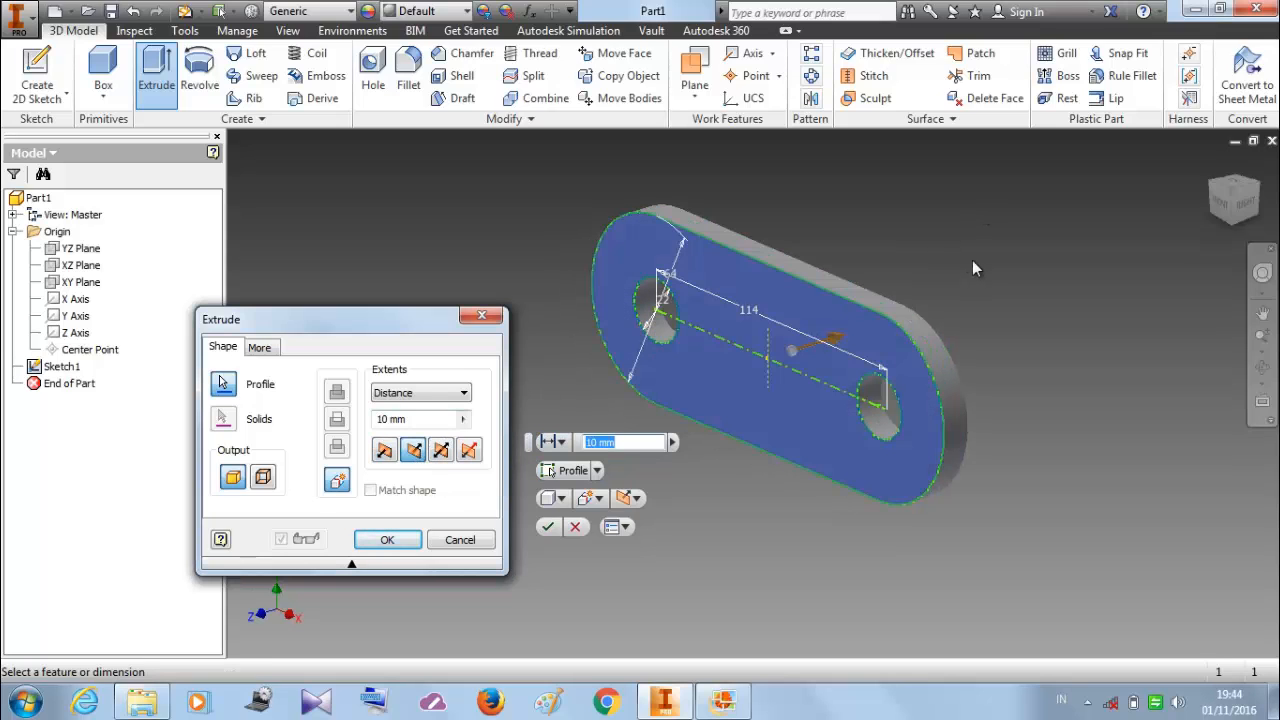
{"action": "left_click", "coordinate": [468, 450]}
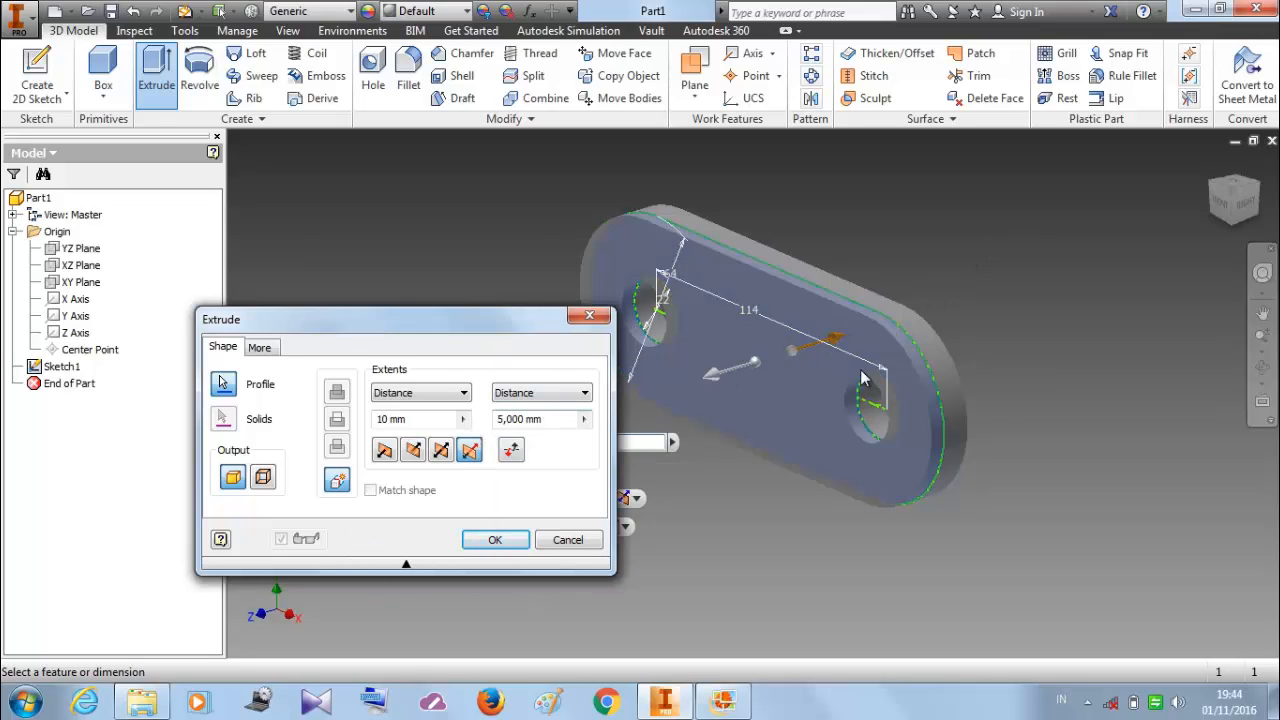
{"action": "left_click", "coordinate": [384, 450]}
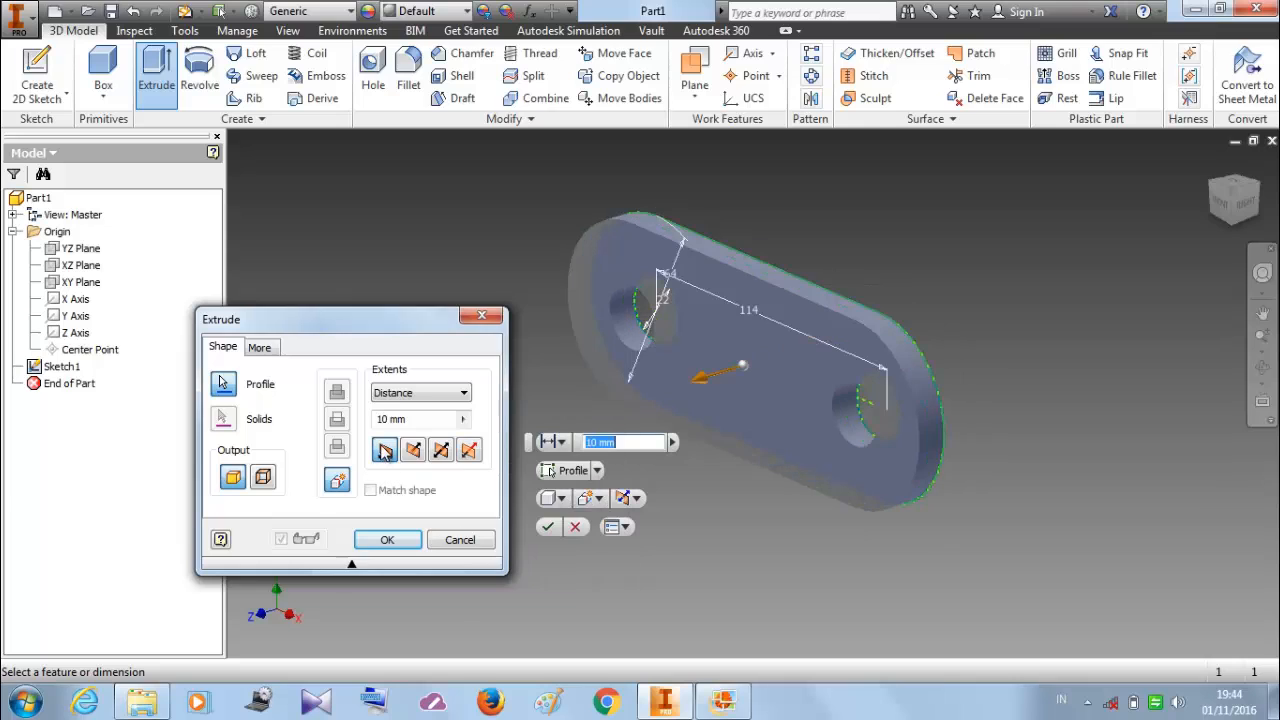
Step: Set the extrusion distance to 19 mm and create the base plate
{"action": "left_click", "coordinate": [414, 418]}
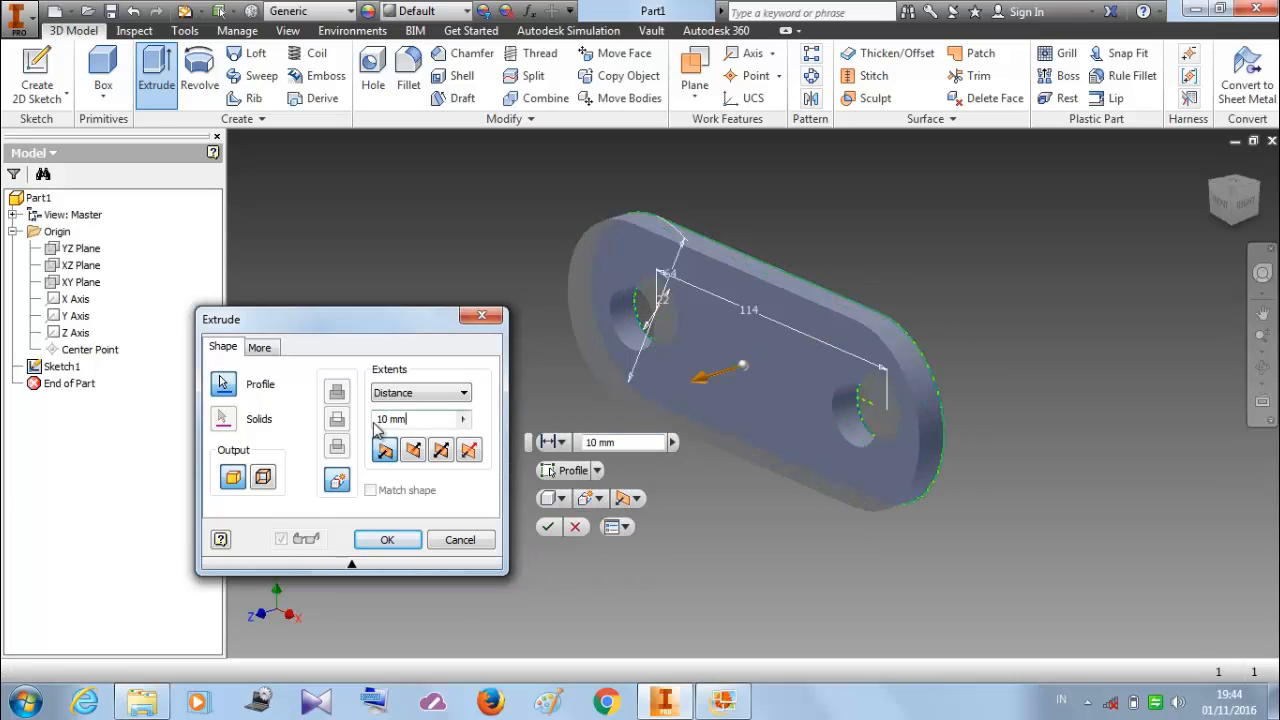
{"action": "type", "text": "19"}
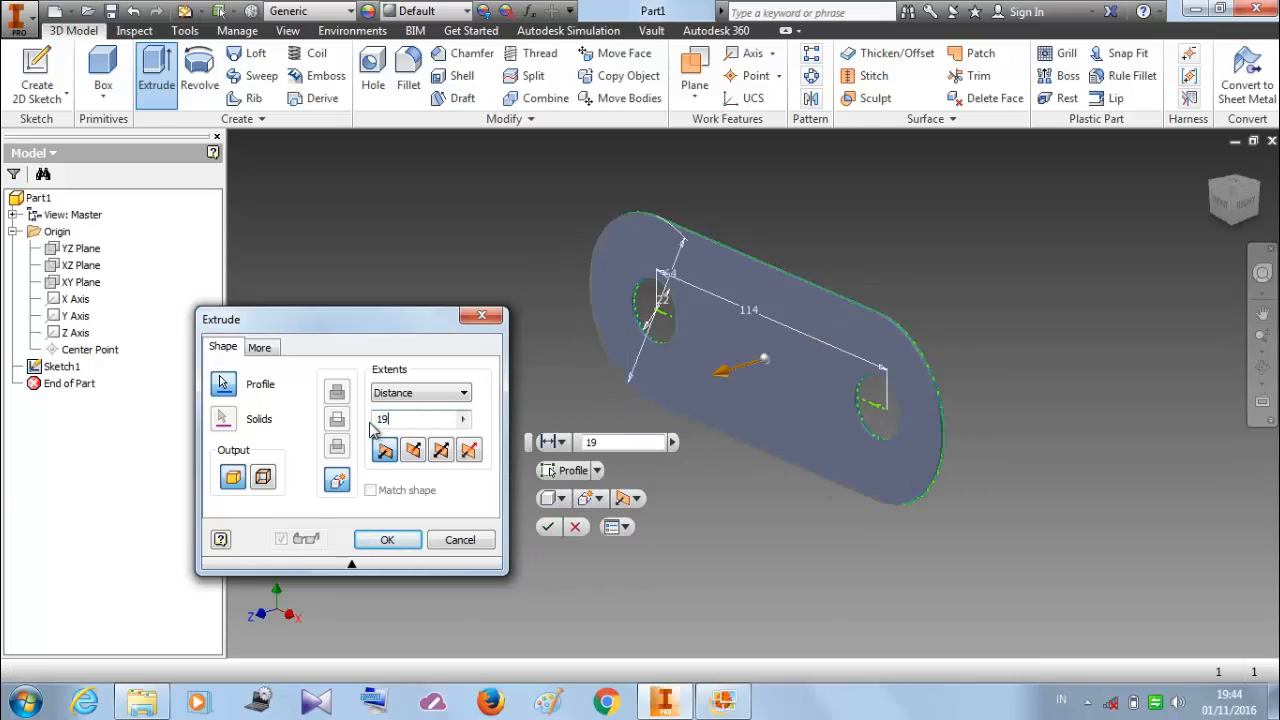
{"action": "left_click", "coordinate": [390, 542]}
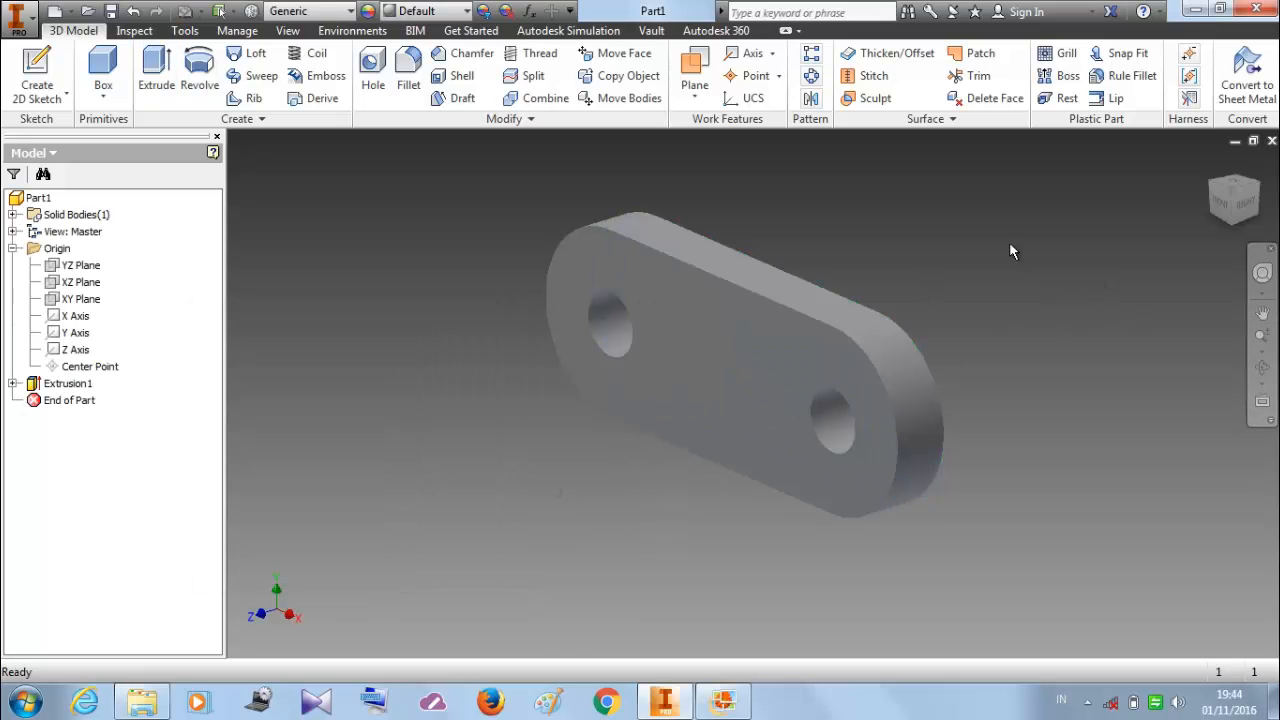
Step: Consult the reference drawing and start a new 2D sketch on the base plate's top face
{"action": "scroll", "coordinate": [828, 356], "scroll_direction": "up", "scroll_amount": 2}
{"action": "scroll", "coordinate": [828, 356], "scroll_direction": "down", "scroll_amount": 3}
{"action": "middle_click_drag", "start_coordinate": [1098, 407], "coordinate": [1155, 529]}
{"action": "left_click", "coordinate": [1211, 167]}
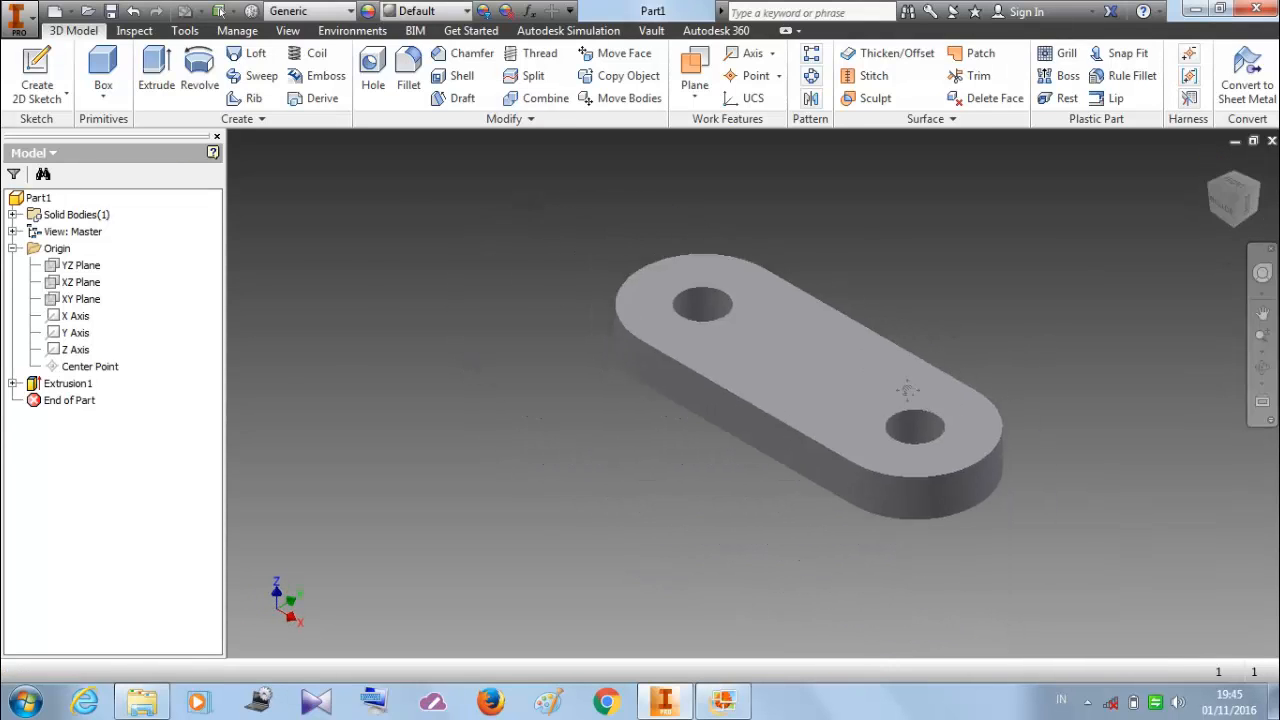
{"action": "left_click", "coordinate": [723, 701]}
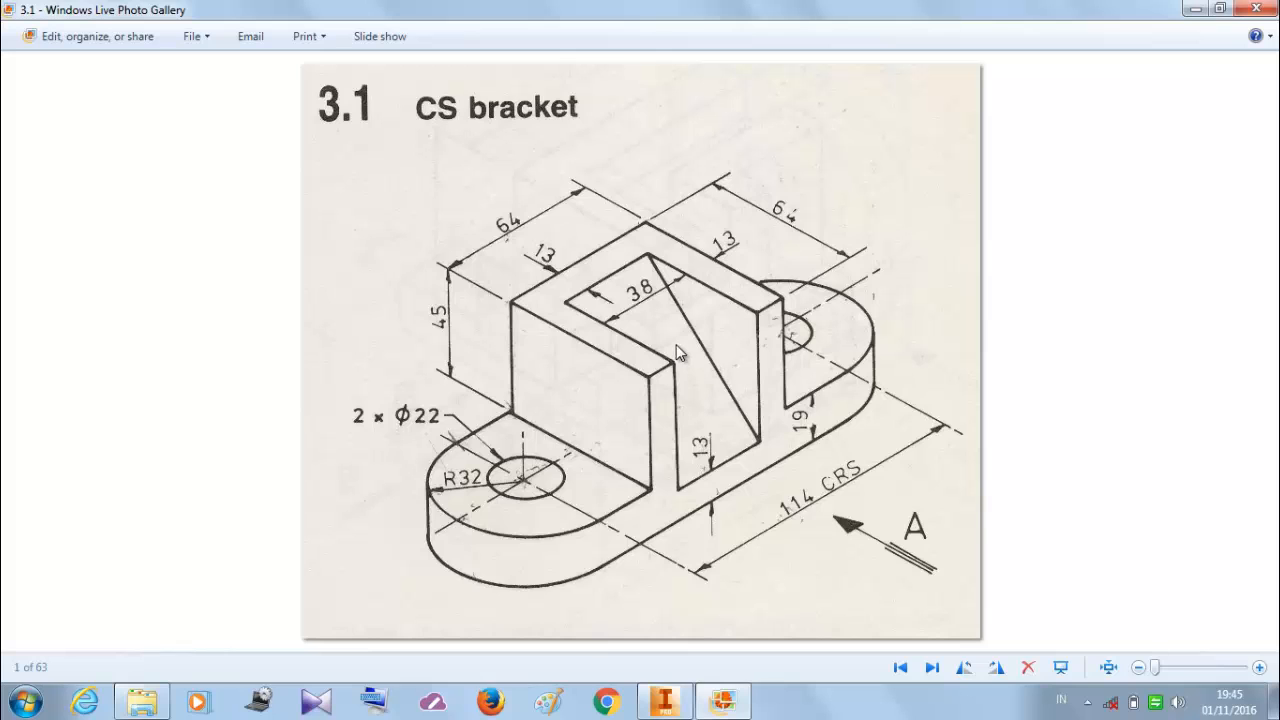
{"action": "left_click", "coordinate": [722, 700]}
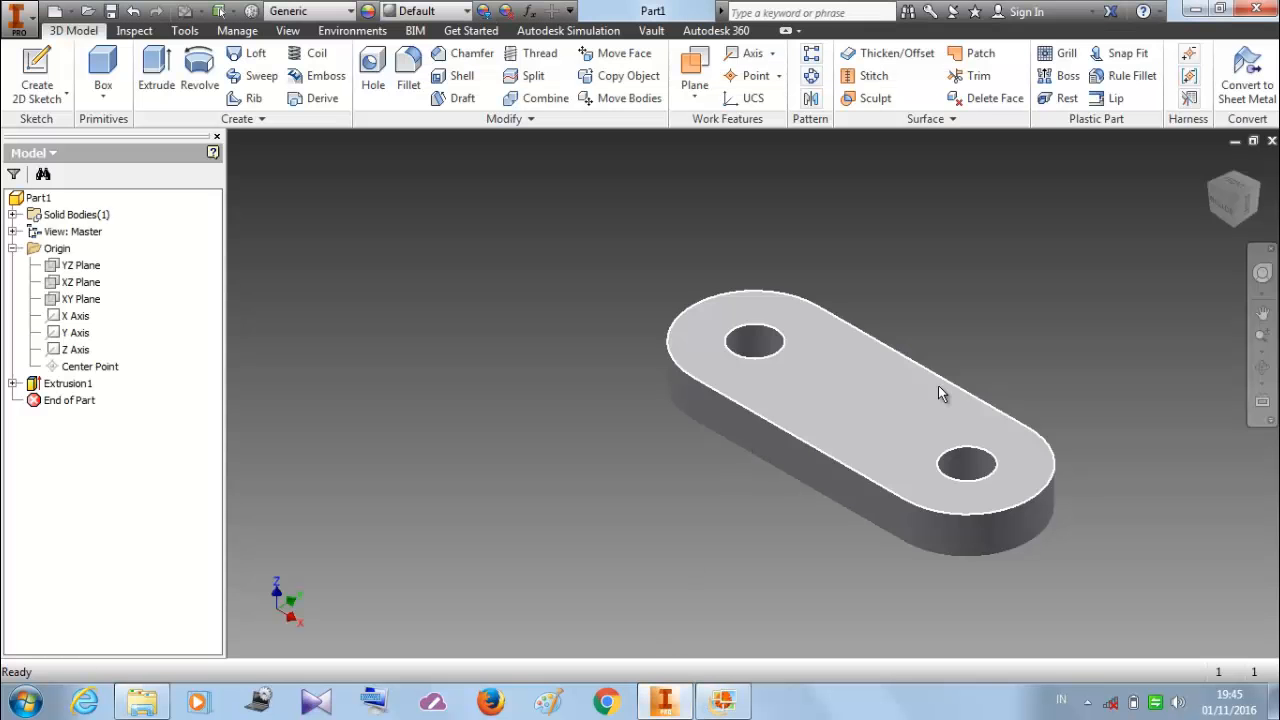
{"action": "left_click", "coordinate": [18, 64]}
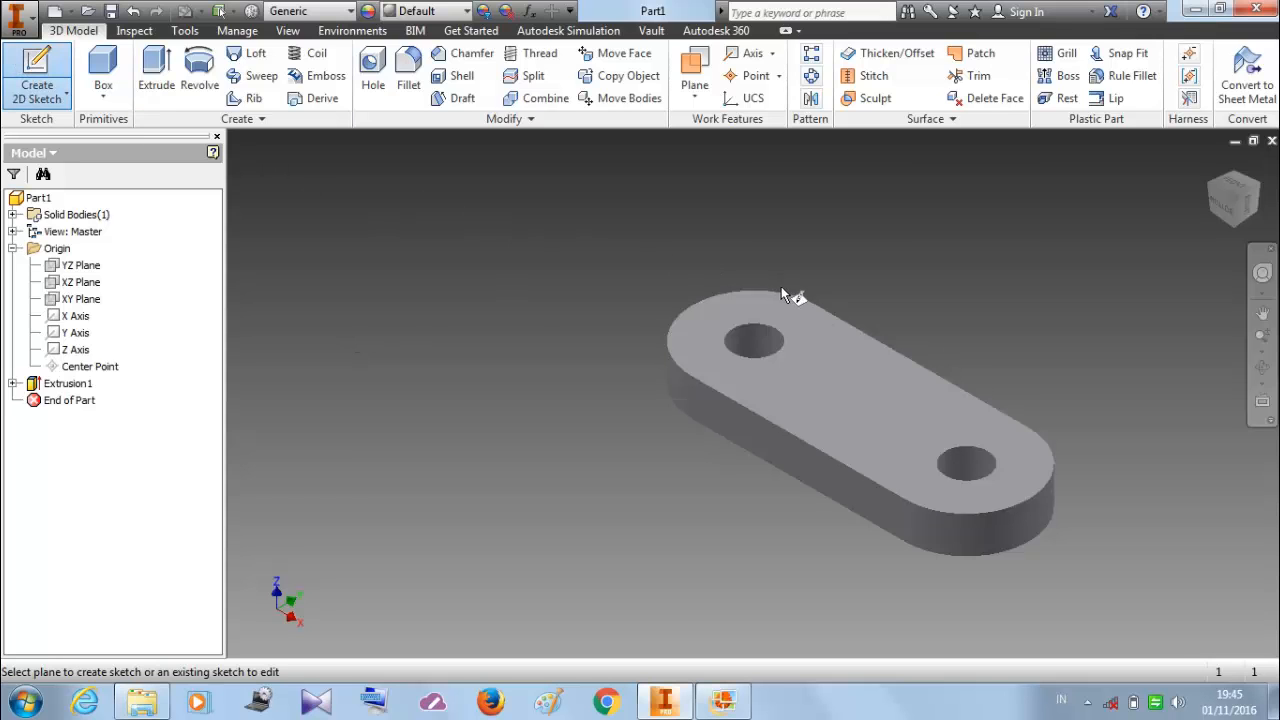
{"action": "left_click", "coordinate": [866, 423]}
Step: Check the reference drawing and draw a rectangle about 56 mm wide between the two holes, spanning the plate's two straight edges
{"action": "left_click", "coordinate": [736, 702]}
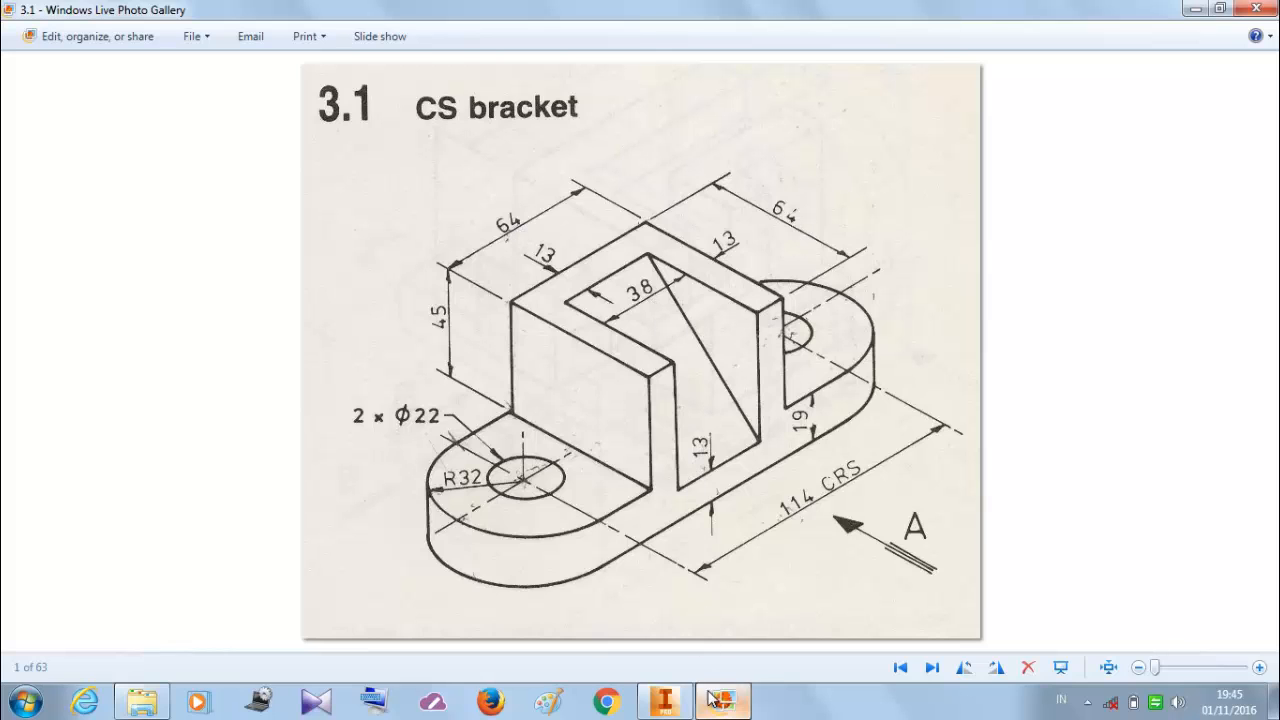
{"action": "left_click", "coordinate": [664, 701]}
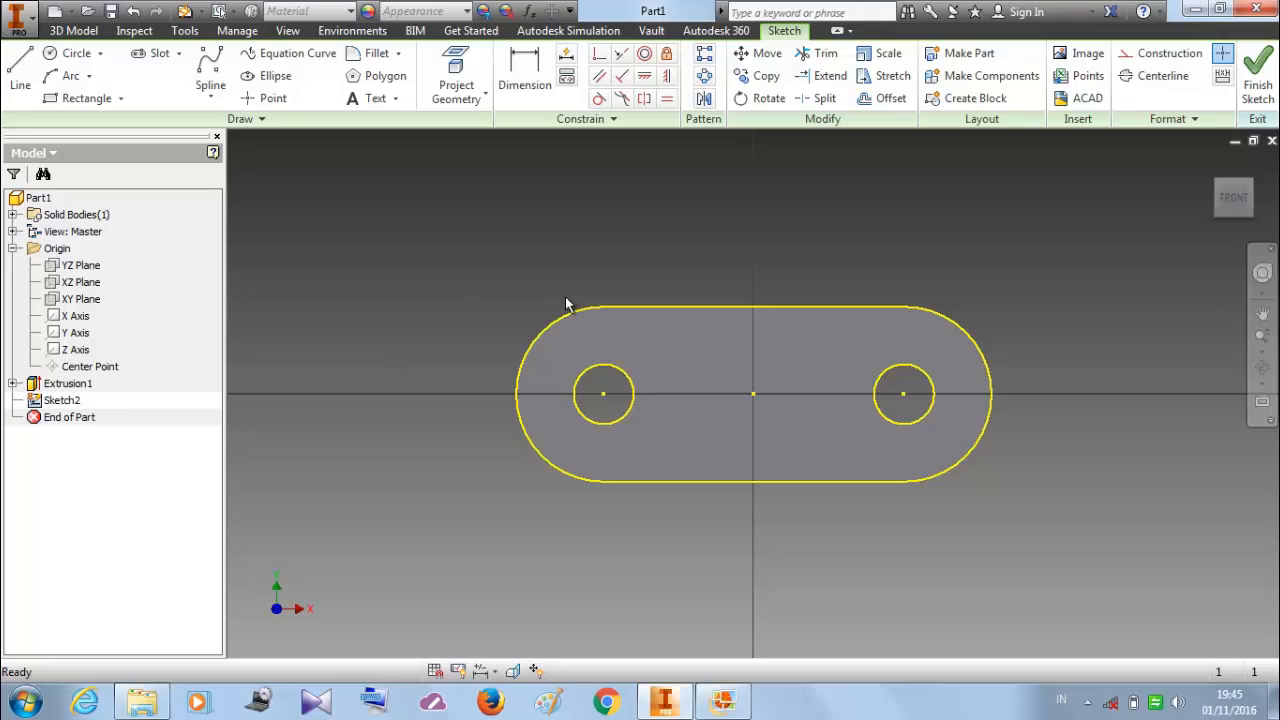
{"action": "left_click", "coordinate": [82, 98]}
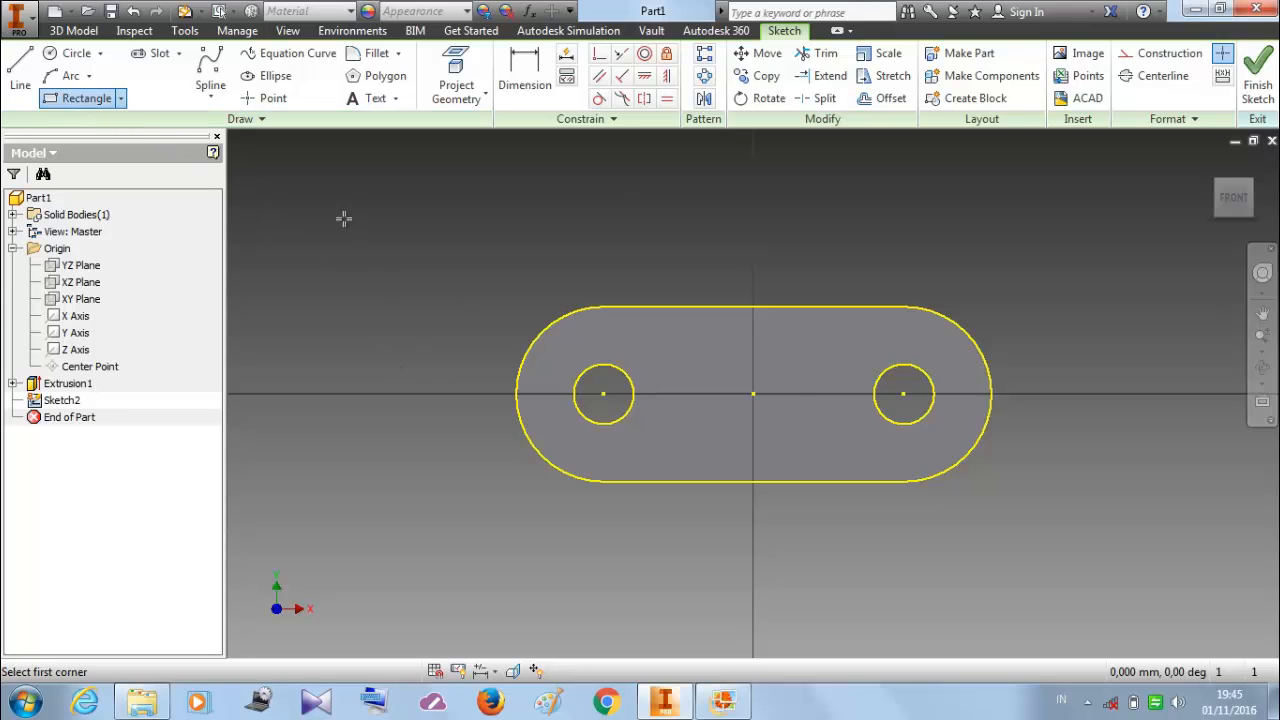
{"action": "left_click", "coordinate": [677, 482]}
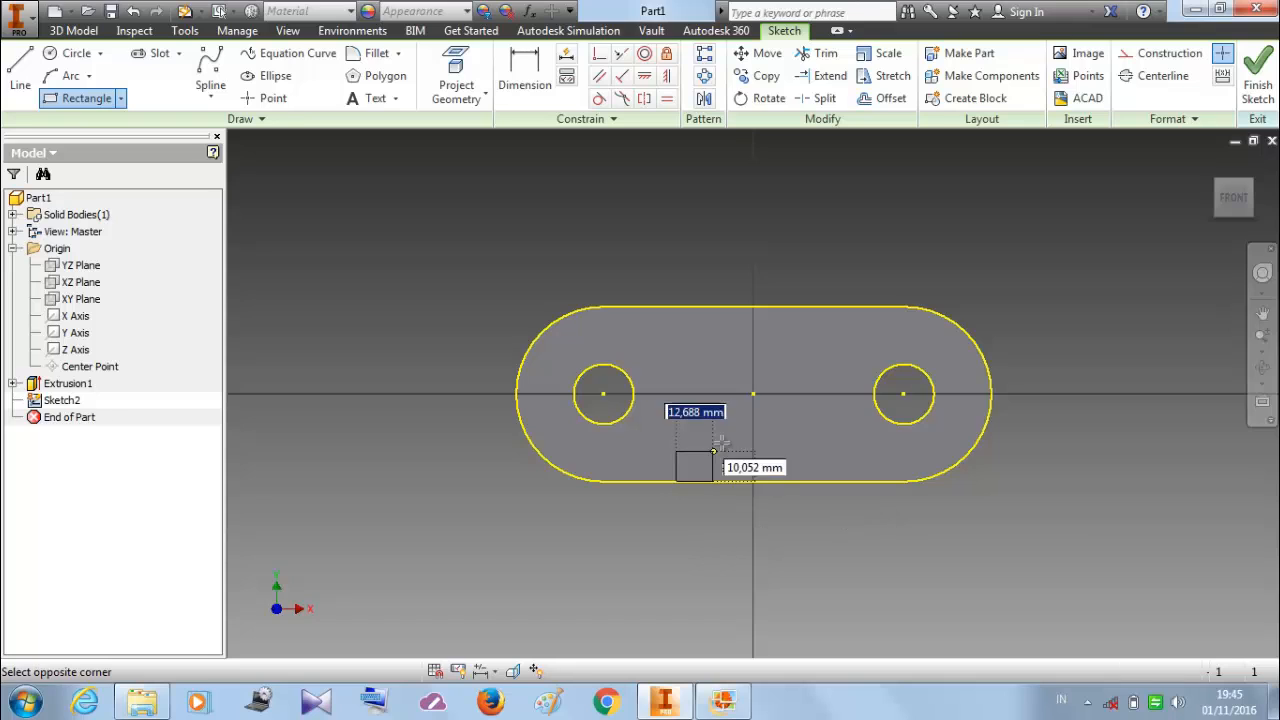
{"action": "left_click", "coordinate": [829, 306]}
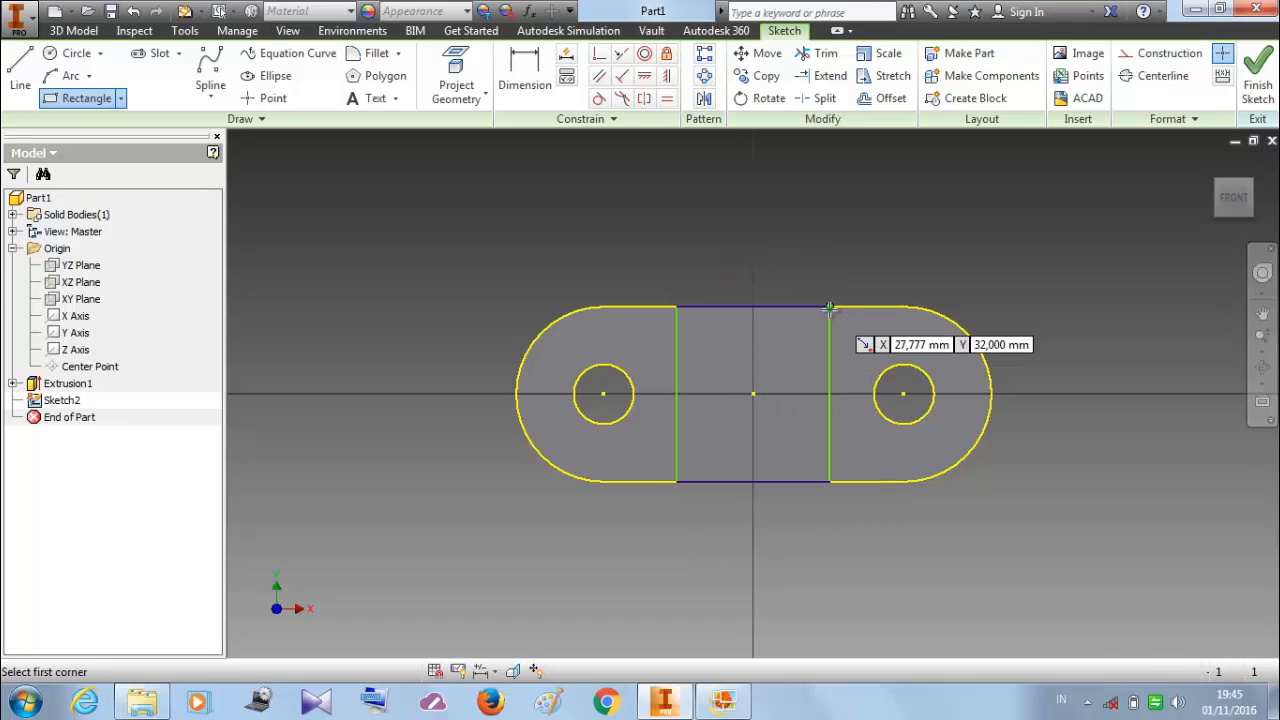
{"action": "right_click", "coordinate": [975, 212]}
{"action": "left_click", "coordinate": [1036, 212]}
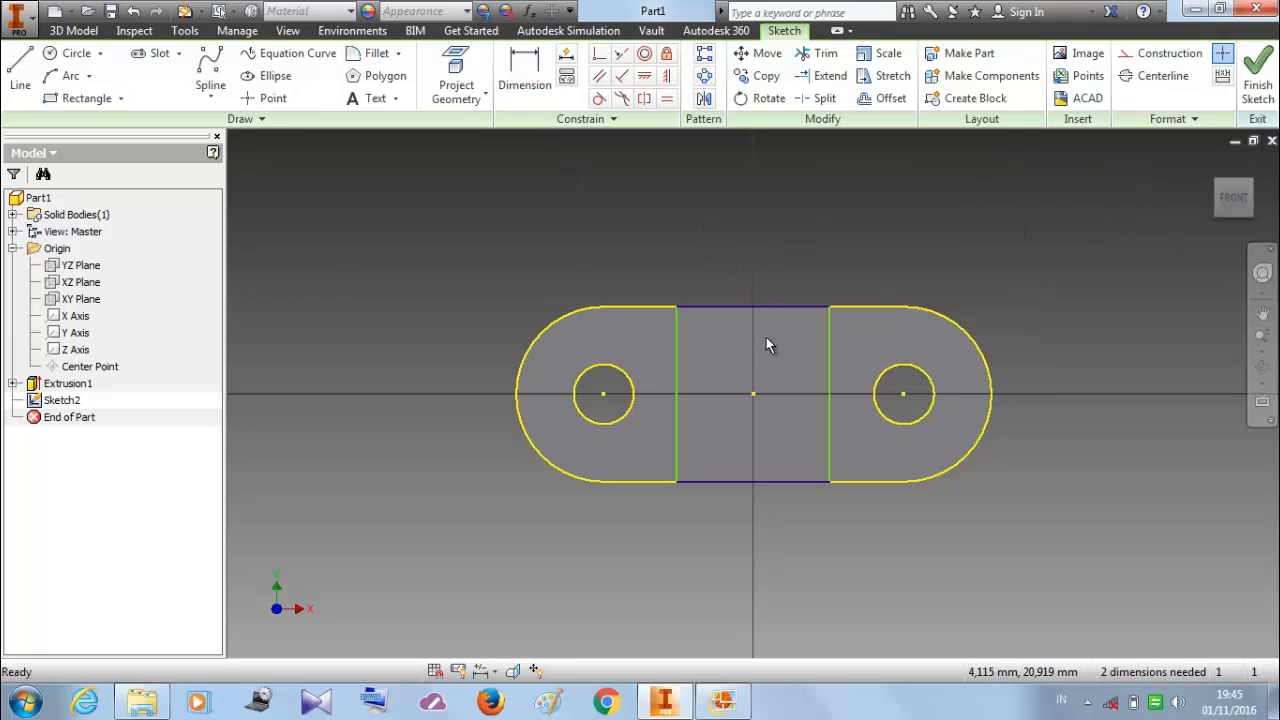
Step: Dimension the distance between the rectangle's vertical sides as 64 mm and check the reference drawing
{"action": "left_click", "coordinate": [525, 70]}
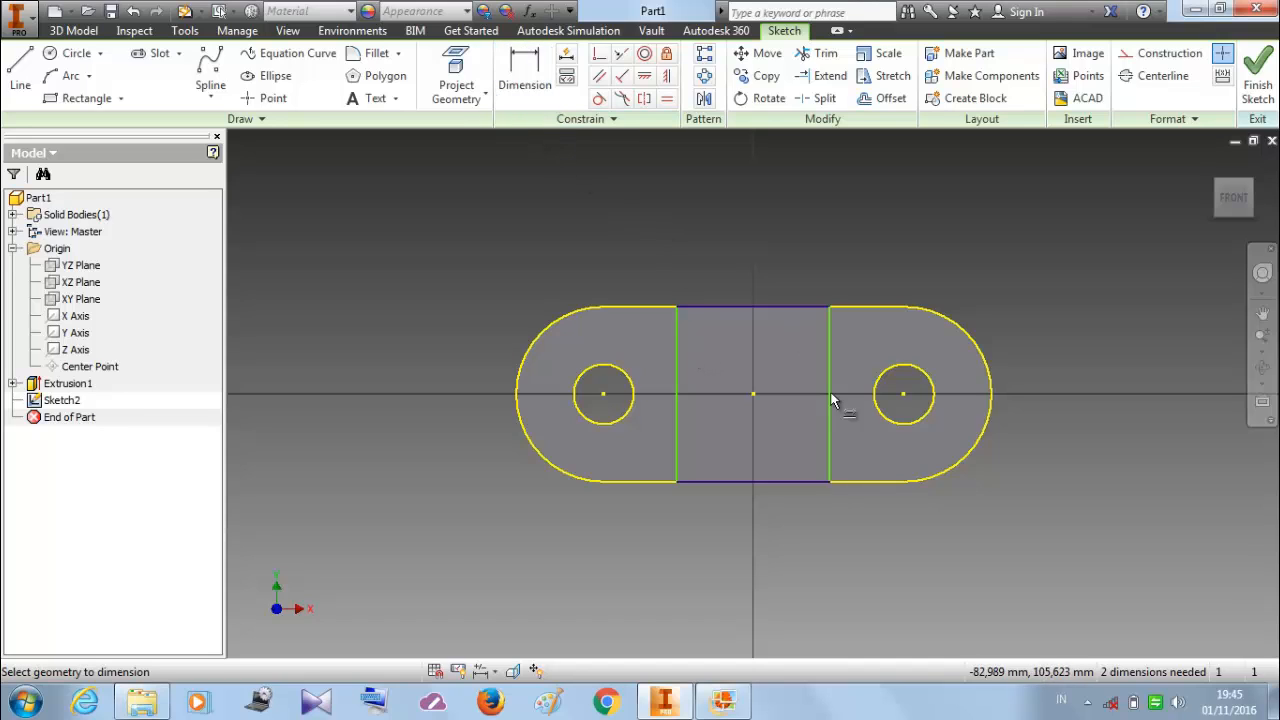
{"action": "left_click", "coordinate": [677, 370]}
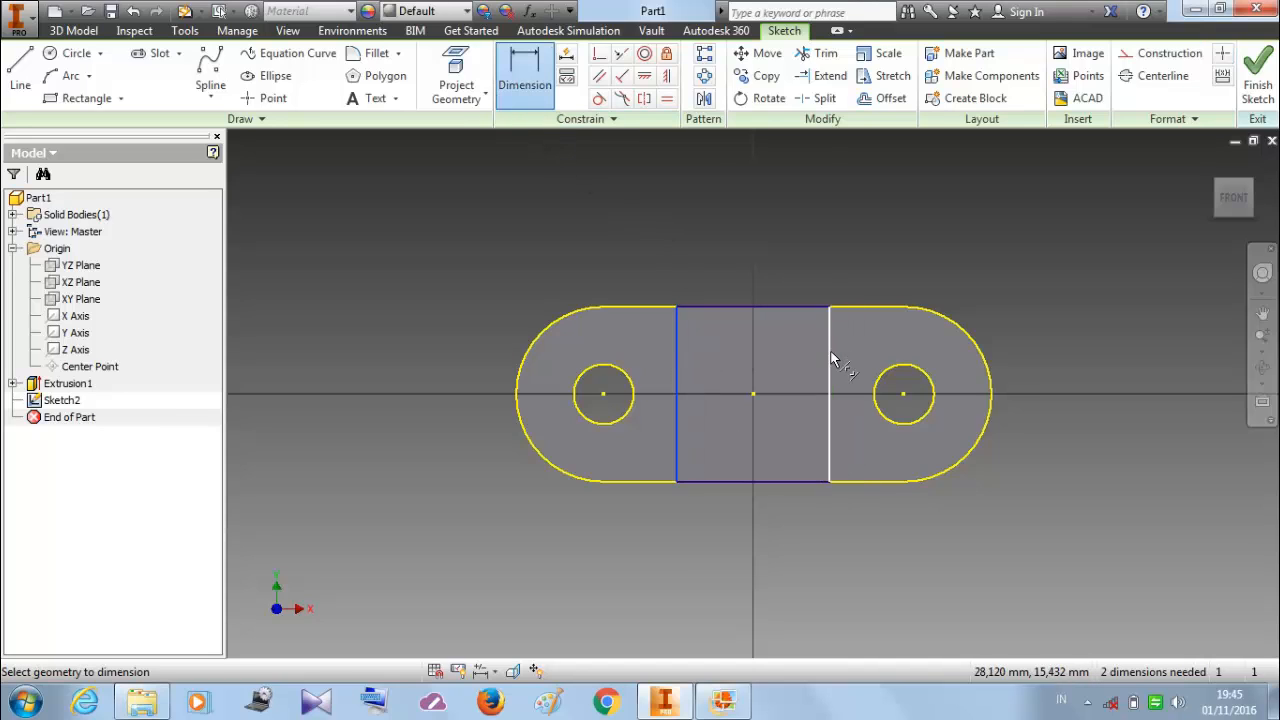
{"action": "left_click", "coordinate": [829, 345]}
{"action": "left_click", "coordinate": [770, 199]}
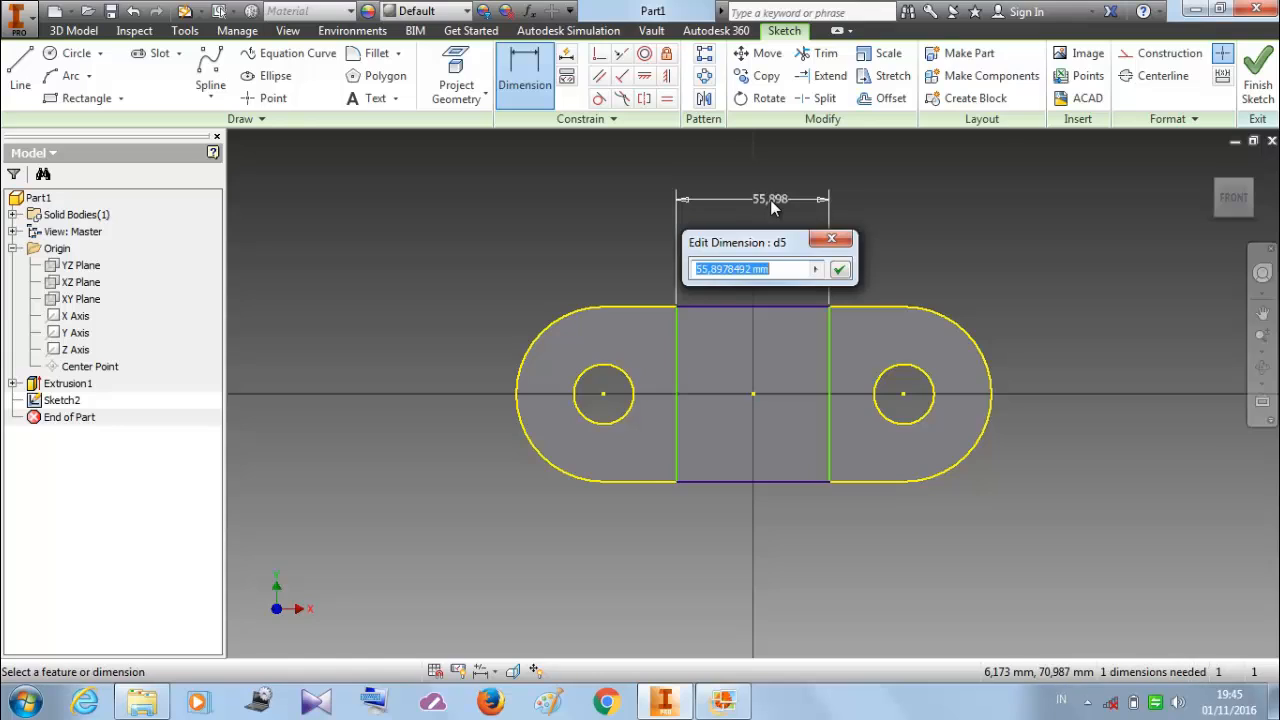
{"action": "type", "text": "64"}
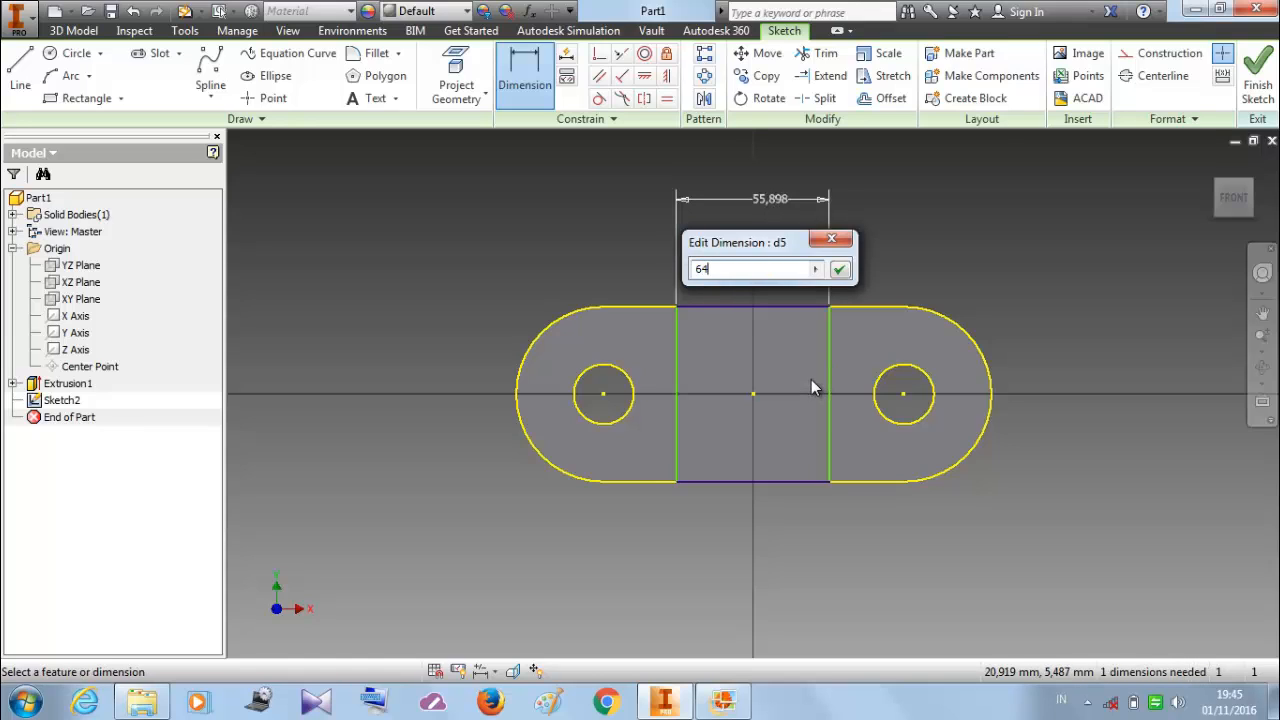
{"action": "left_click", "coordinate": [839, 269]}
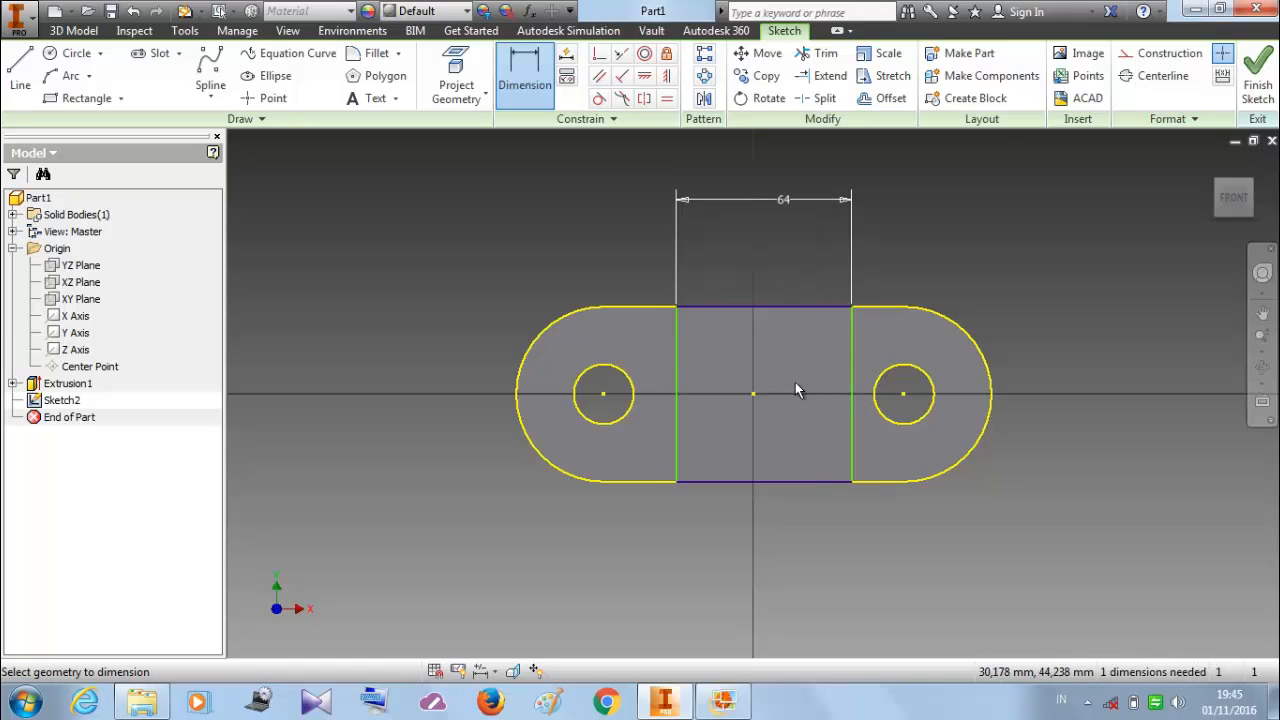
{"action": "right_click", "coordinate": [946, 189]}
{"action": "left_click", "coordinate": [1034, 190]}
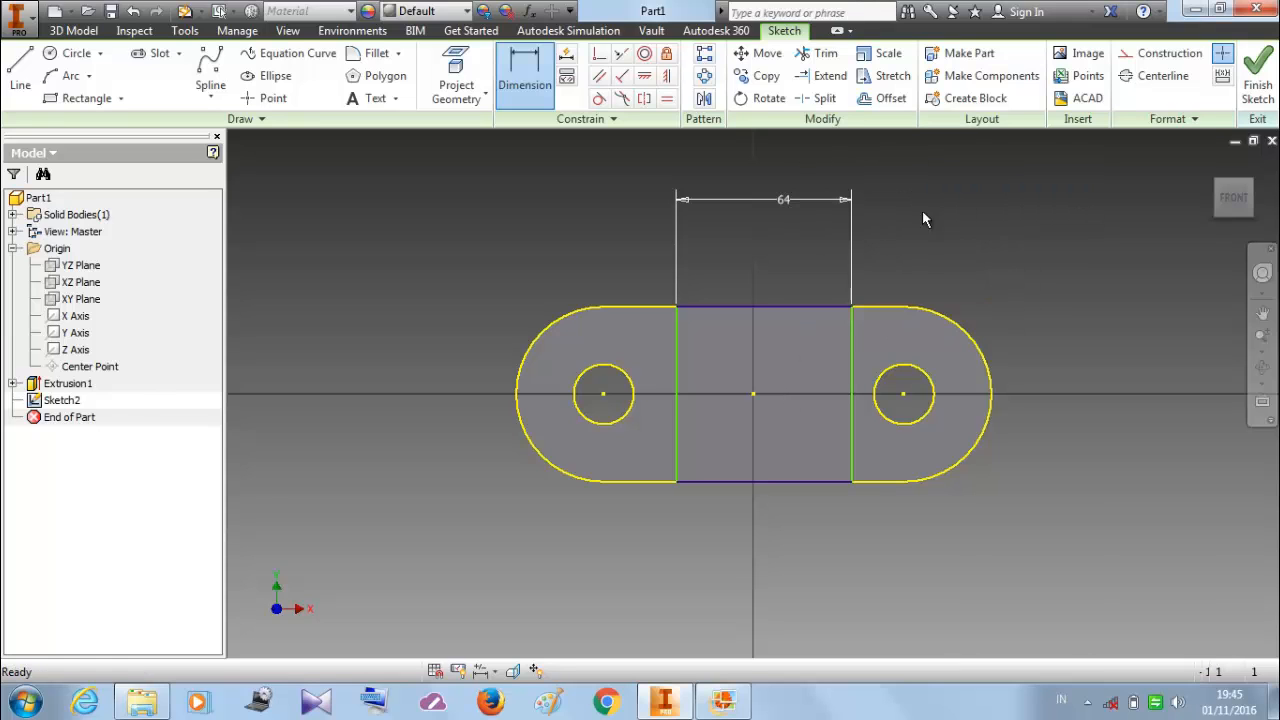
{"action": "left_click", "coordinate": [724, 701]}
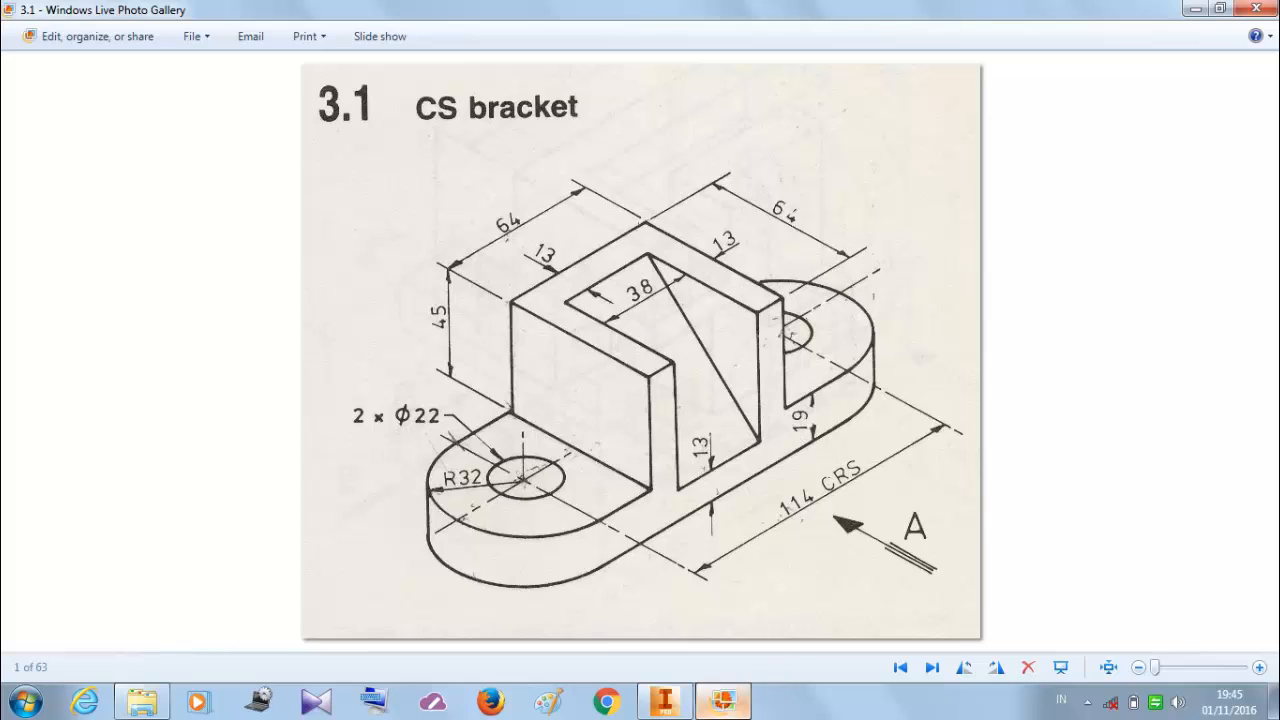
Step: Vertically align the midpoint of the rectangle's upper edge with the sketch's centre point and finish the sketch
{"action": "left_click", "coordinate": [664, 701]}
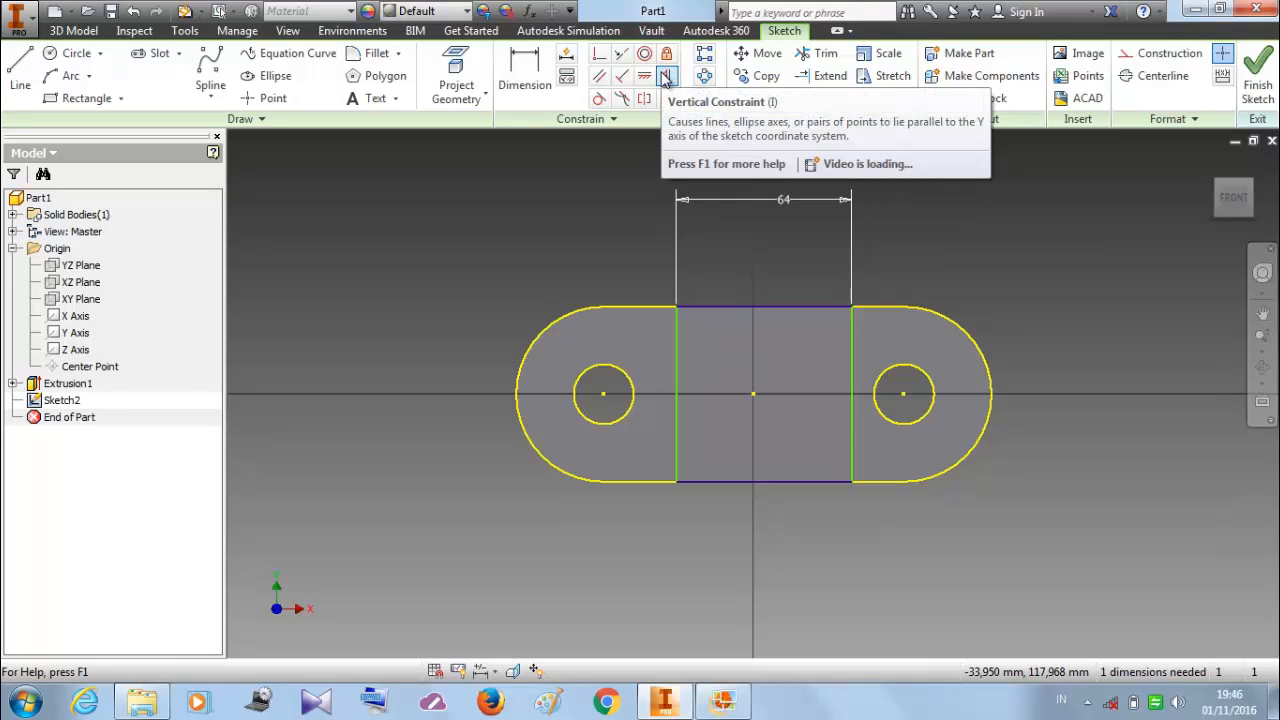
{"action": "left_click", "coordinate": [667, 77]}
{"action": "left_click", "coordinate": [766, 307]}
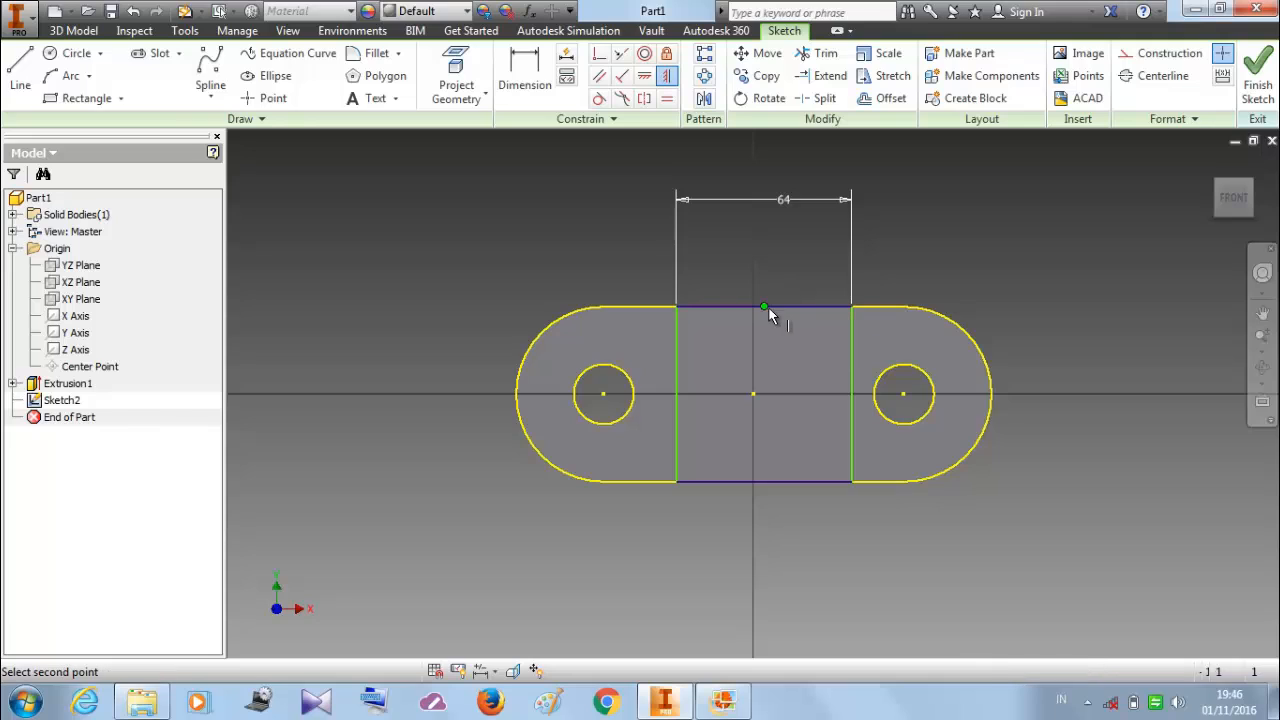
{"action": "left_click", "coordinate": [754, 396]}
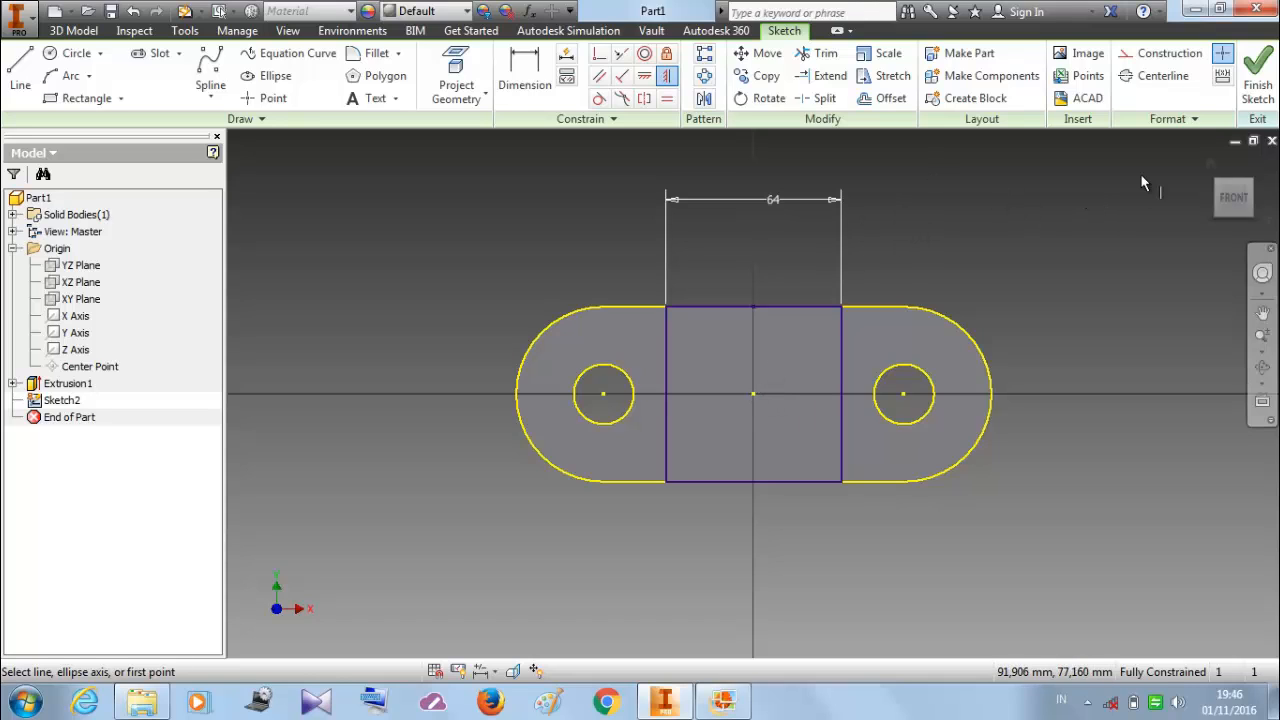
{"action": "right_click", "coordinate": [1010, 216]}
{"action": "left_click", "coordinate": [1111, 217]}
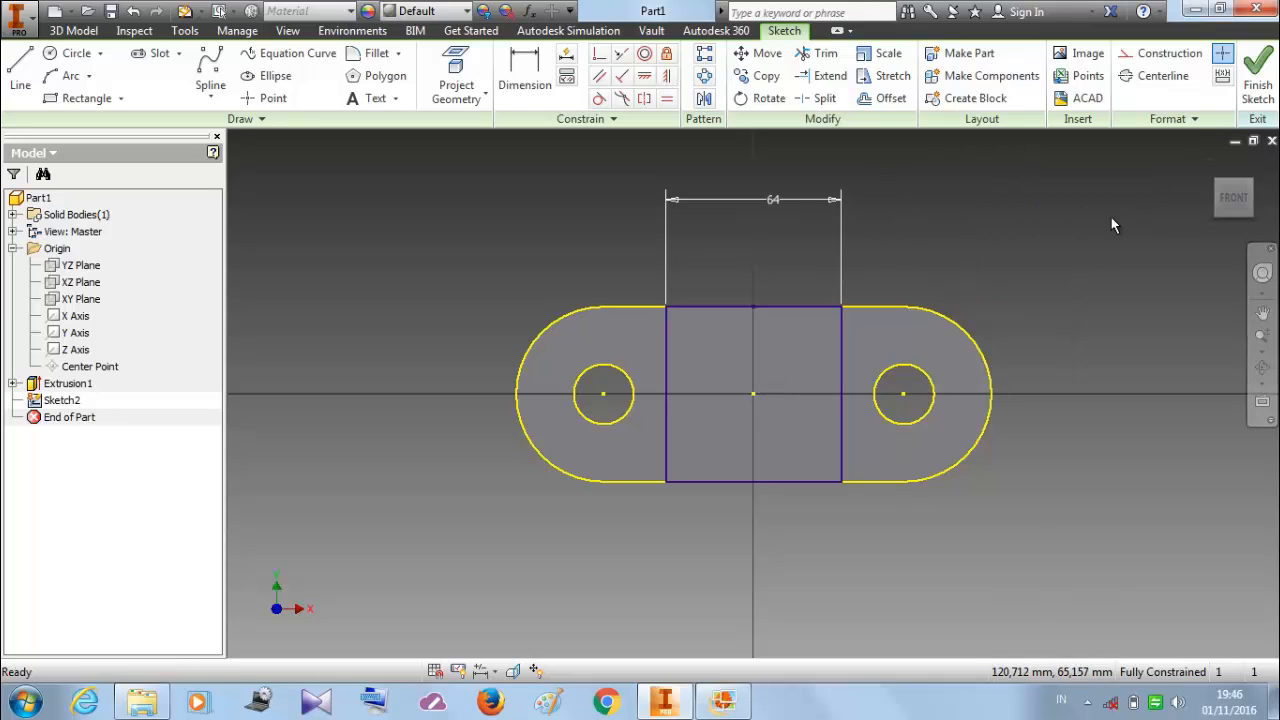
{"action": "left_click", "coordinate": [1264, 80]}
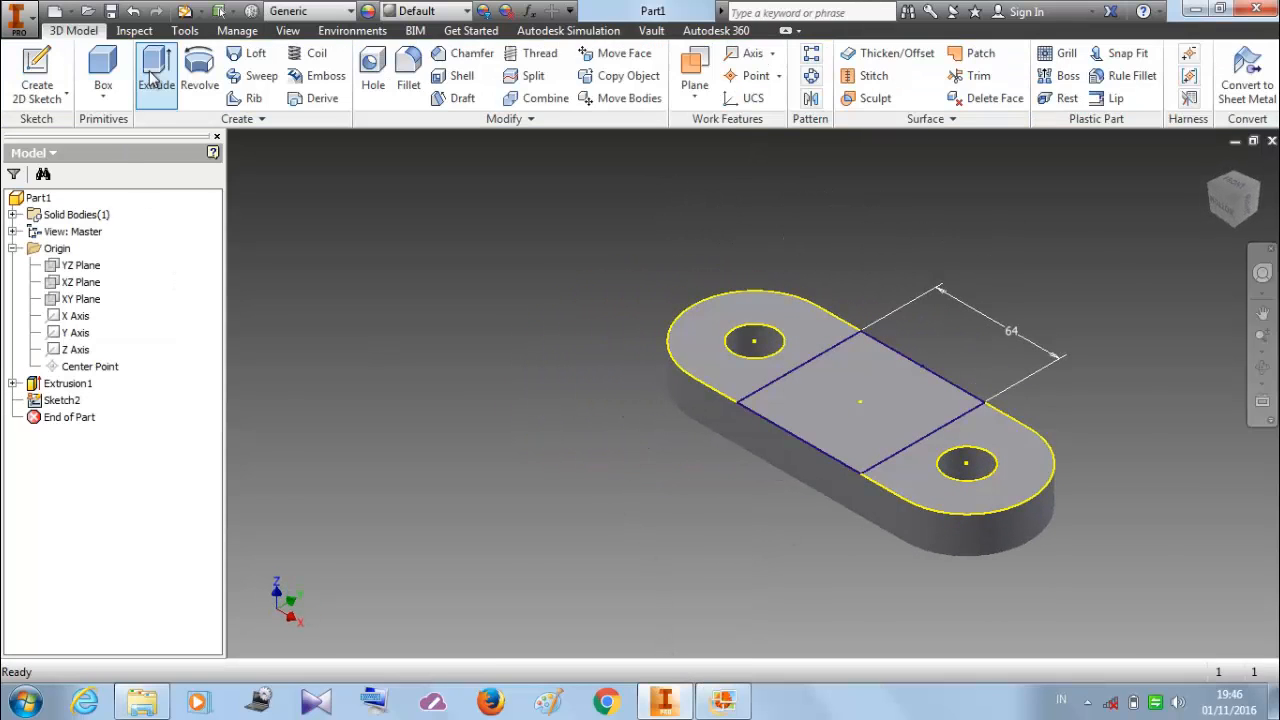
Step: Check the block height on the reference drawing and extrude the rectangle 45 mm upward from the base plate
{"action": "left_click", "coordinate": [722, 703]}
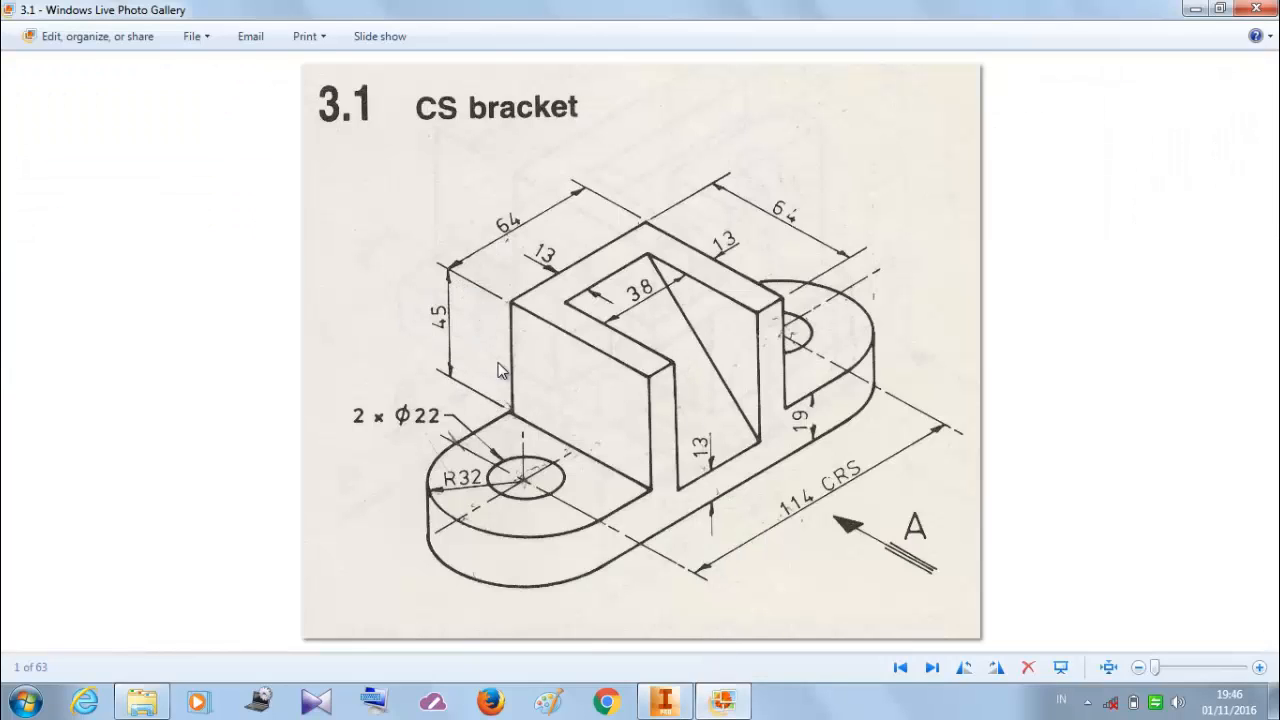
{"action": "left_click", "coordinate": [740, 692]}
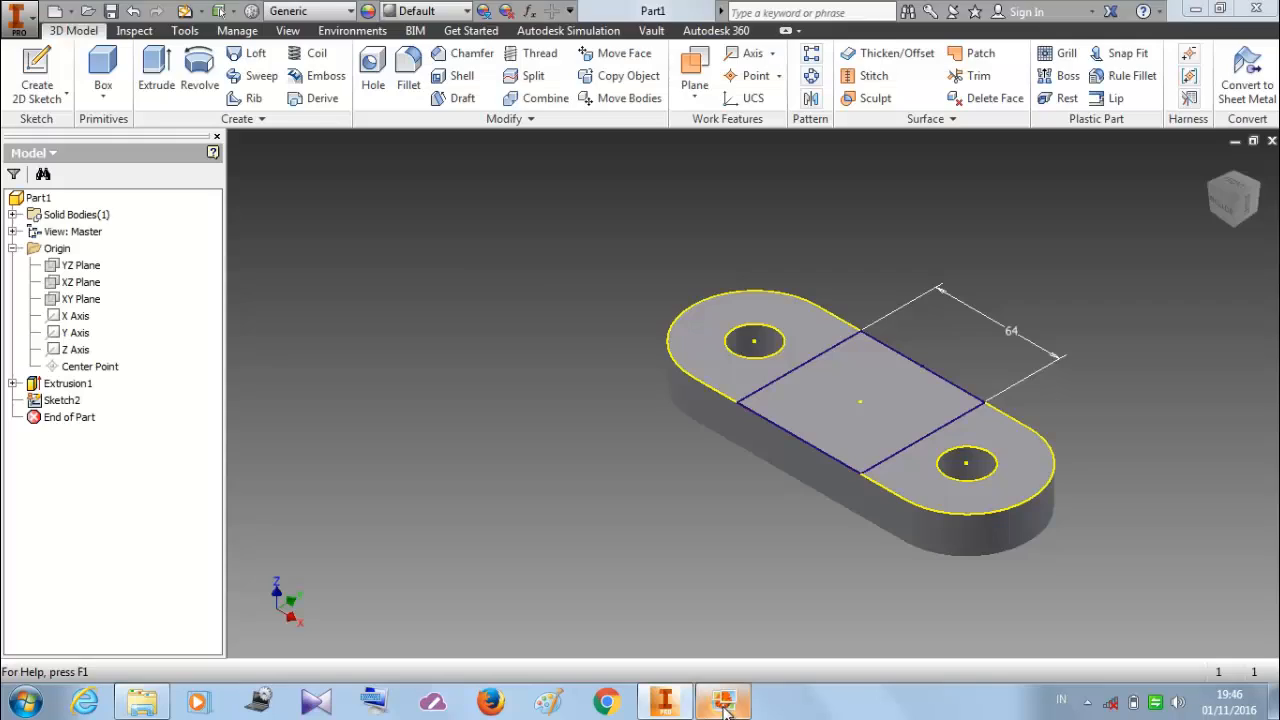
{"action": "left_click", "coordinate": [150, 72]}
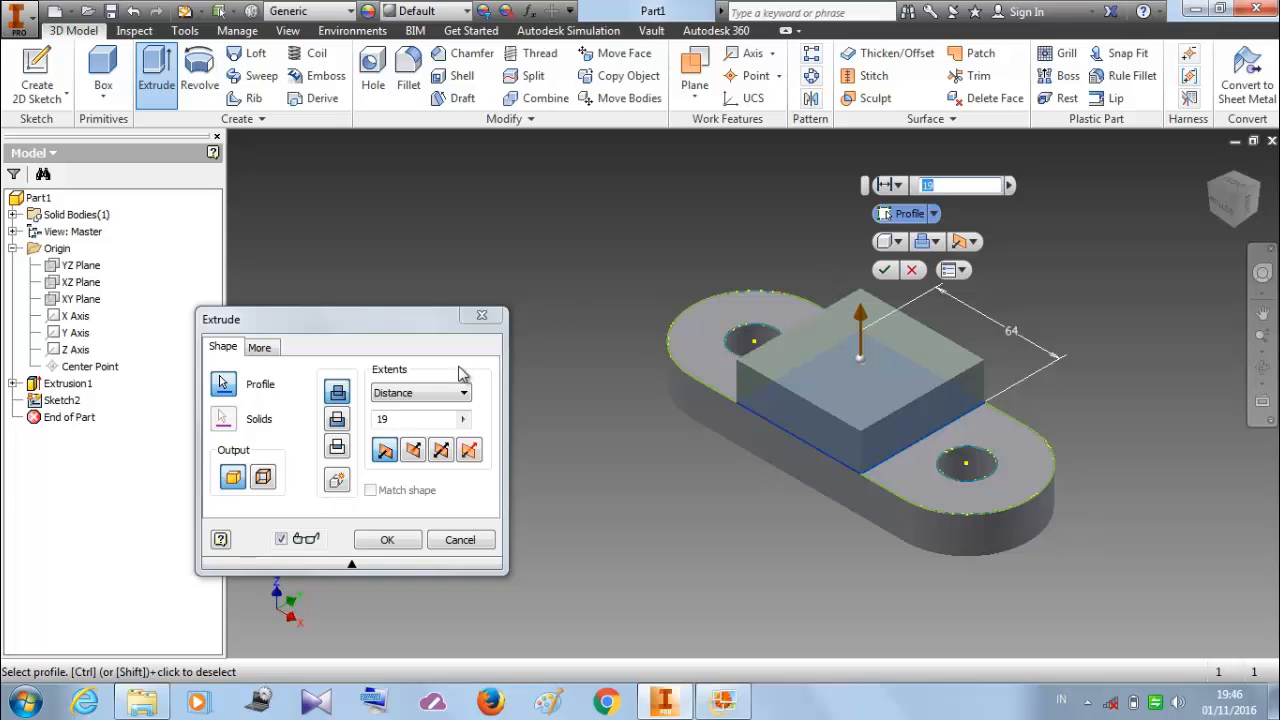
{"action": "type", "text": "45"}
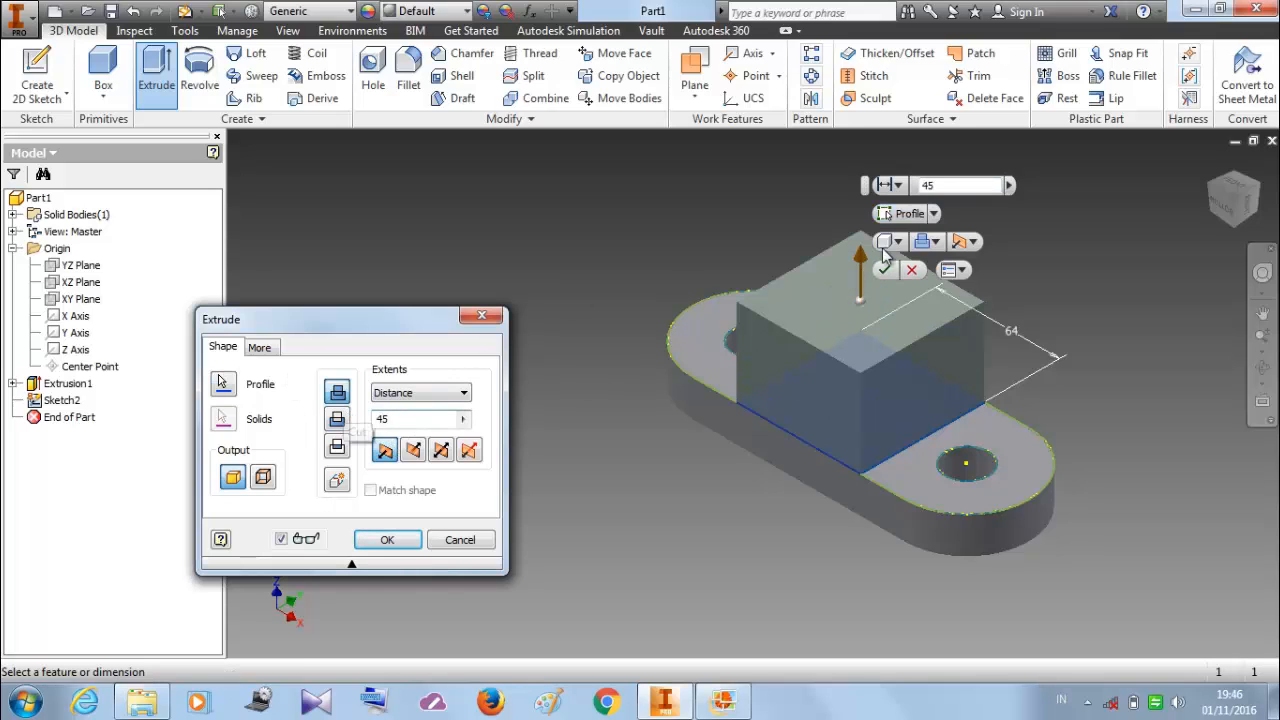
{"action": "left_click", "coordinate": [413, 449]}
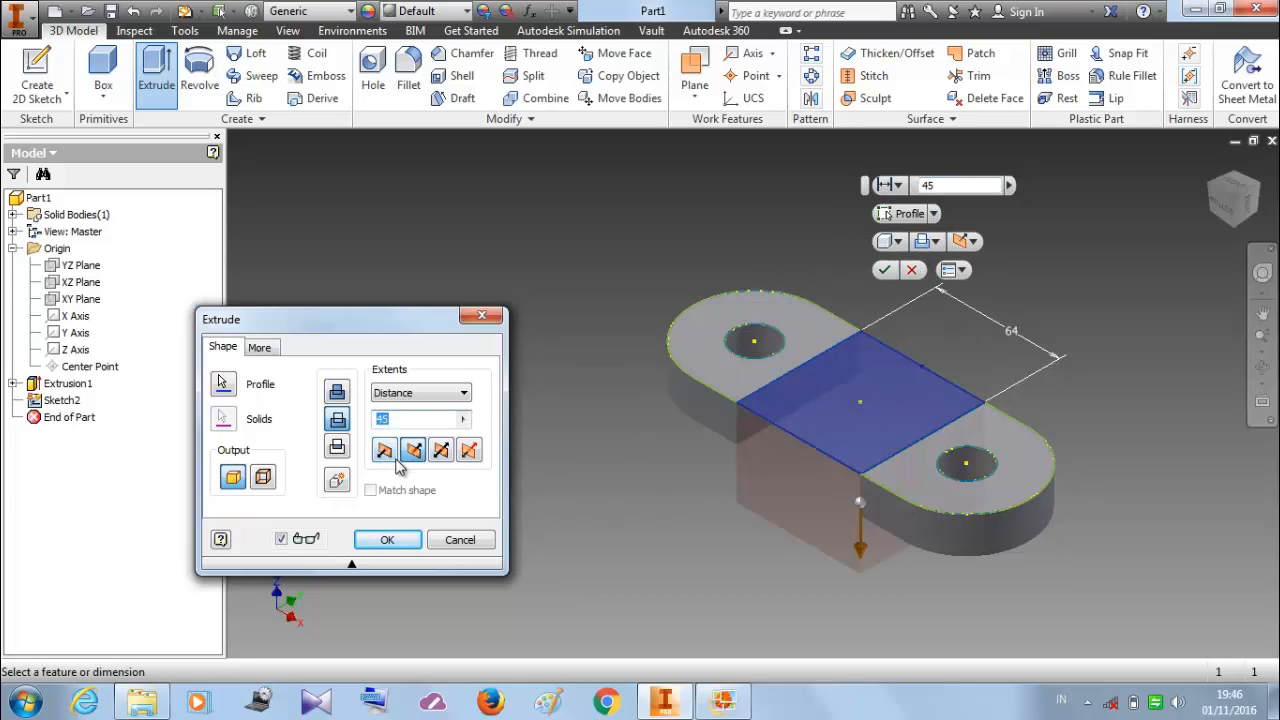
{"action": "left_click", "coordinate": [441, 450]}
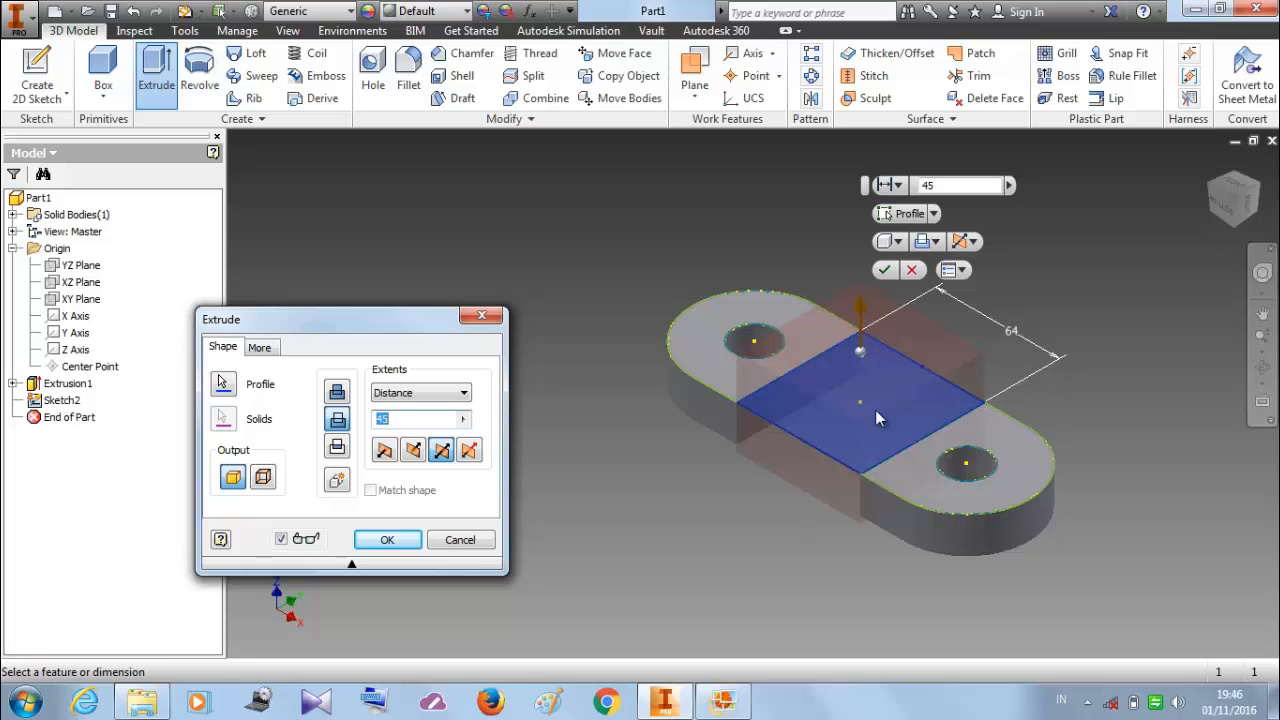
{"action": "left_click", "coordinate": [386, 451]}
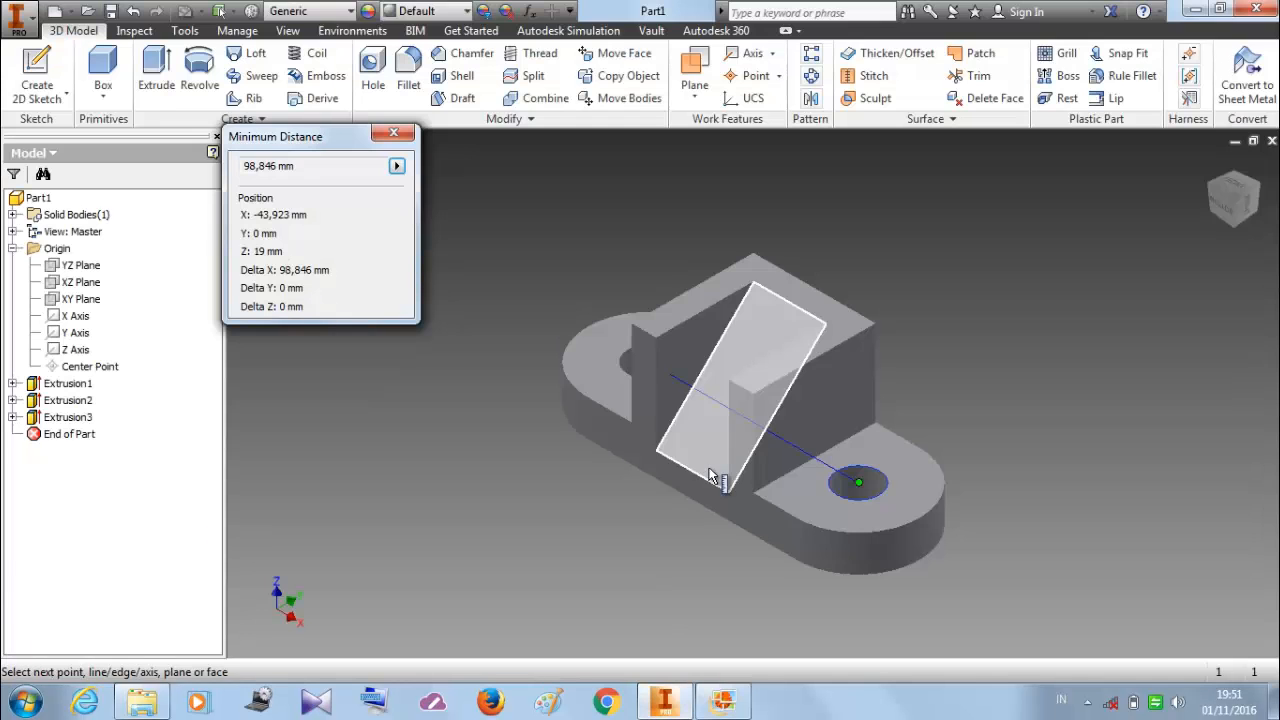
Step: Measure the distance between the base plate's two holes
{"action": "left_click", "coordinate": [393, 134]}
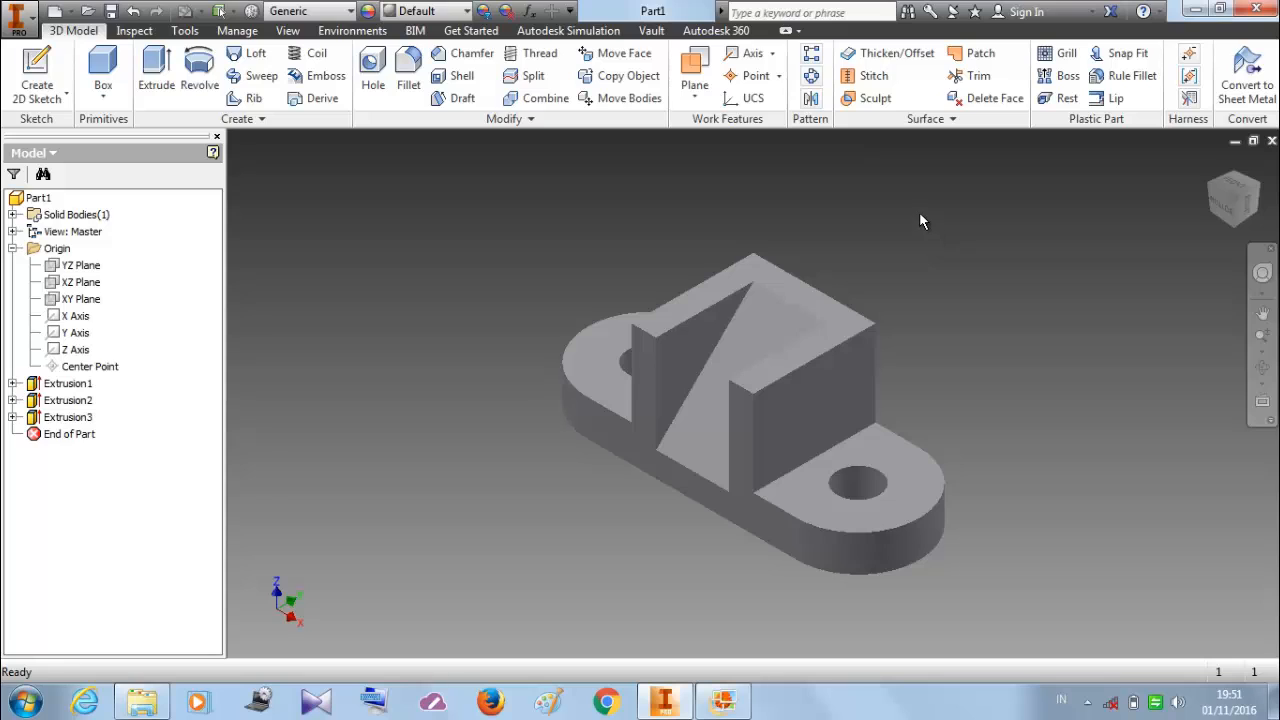
{"action": "key", "text": "m"}
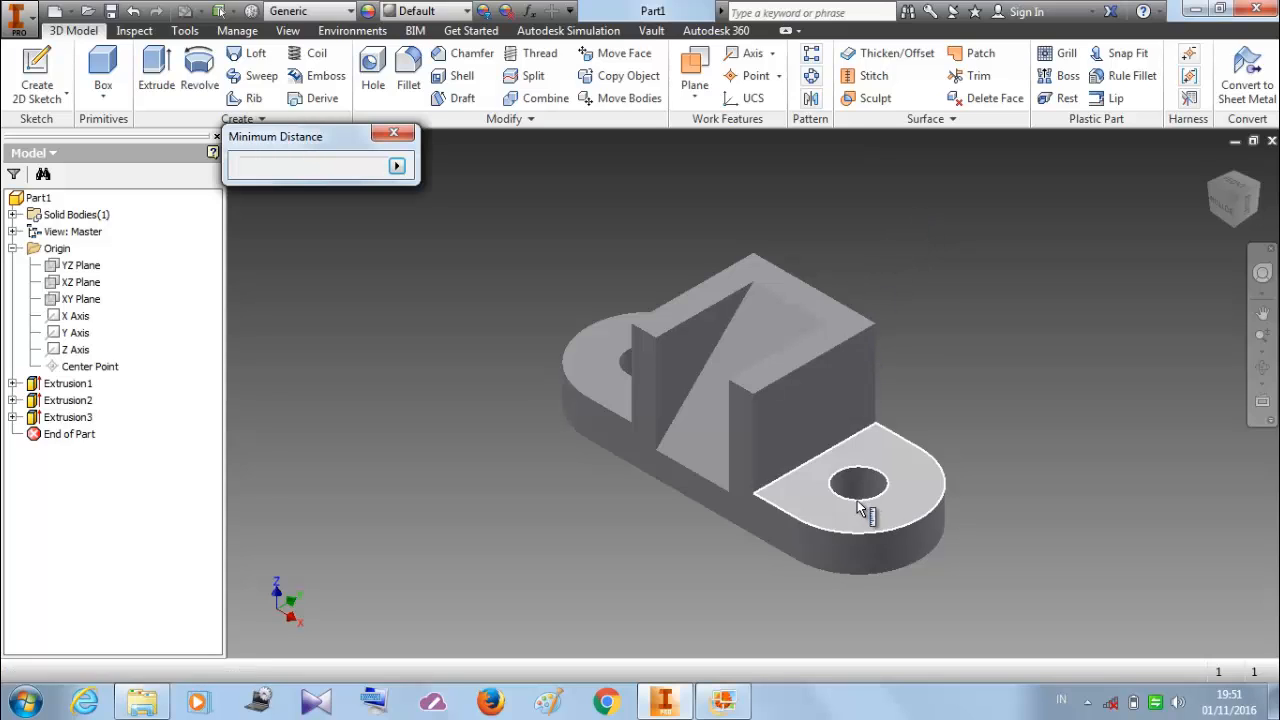
{"action": "left_click", "coordinate": [858, 480]}
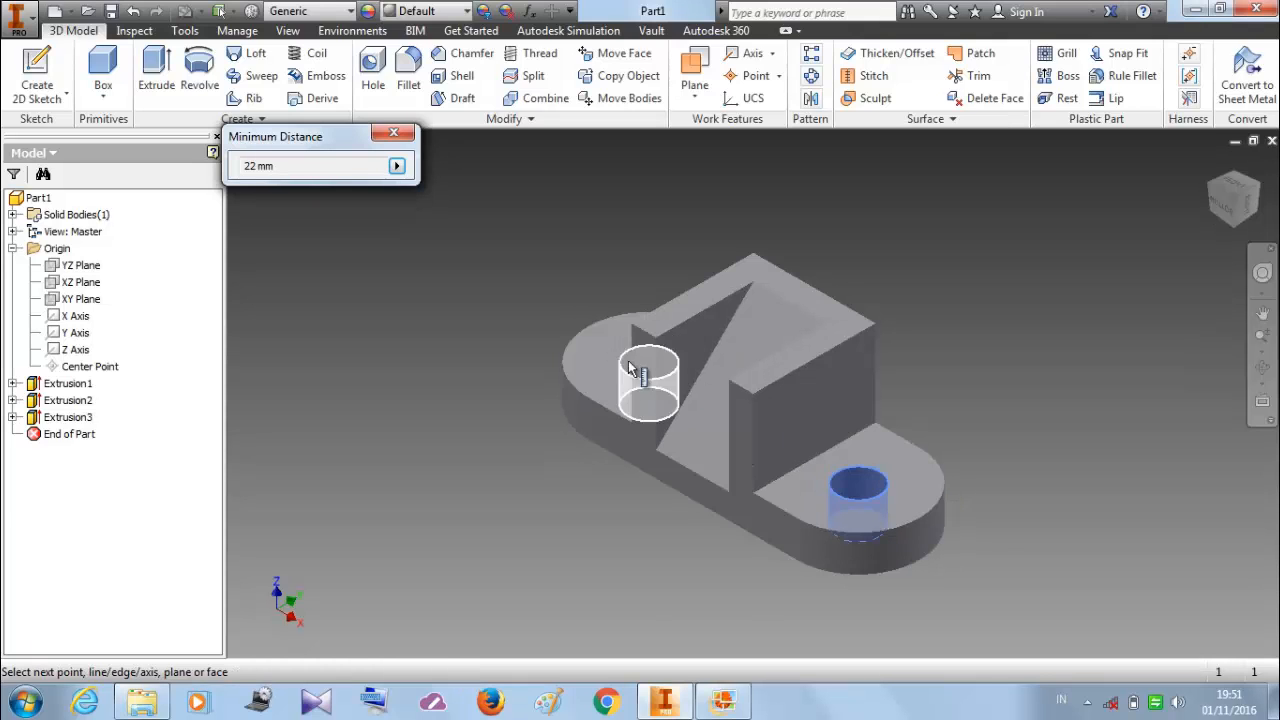
{"action": "left_click", "coordinate": [622, 367]}
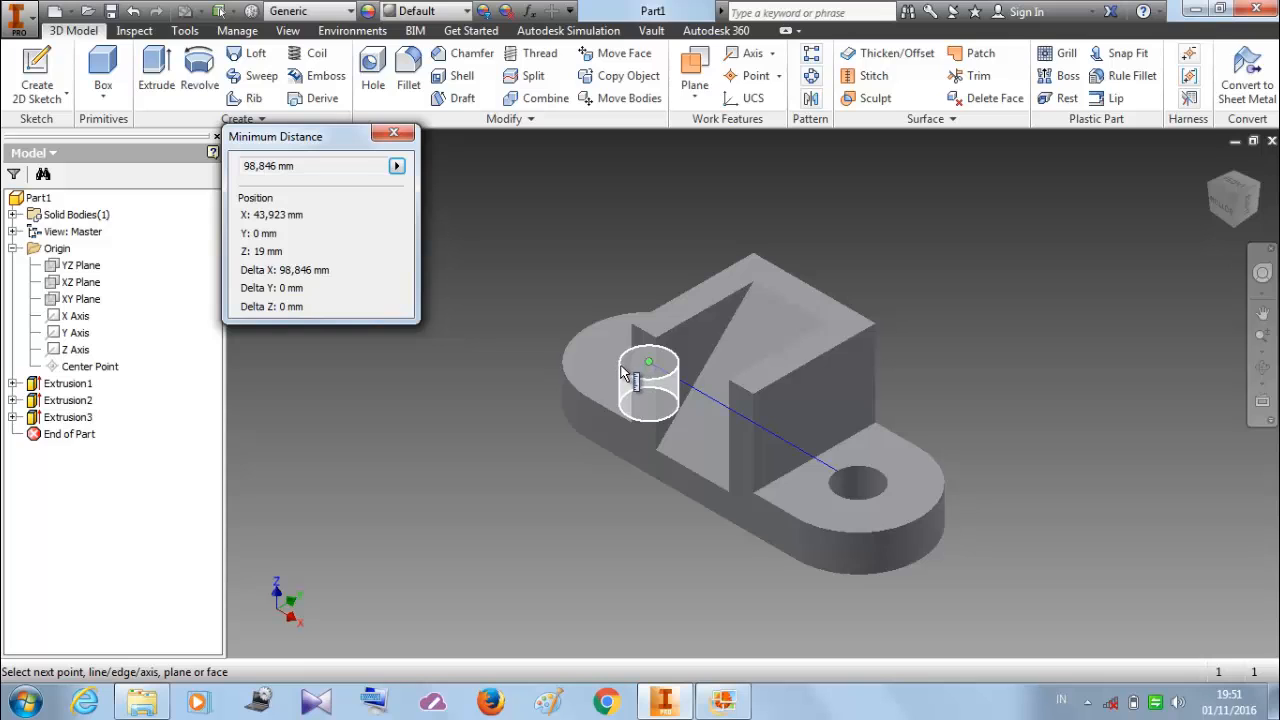
{"action": "scroll", "coordinate": [860, 487], "scroll_direction": "up", "scroll_amount": 4}
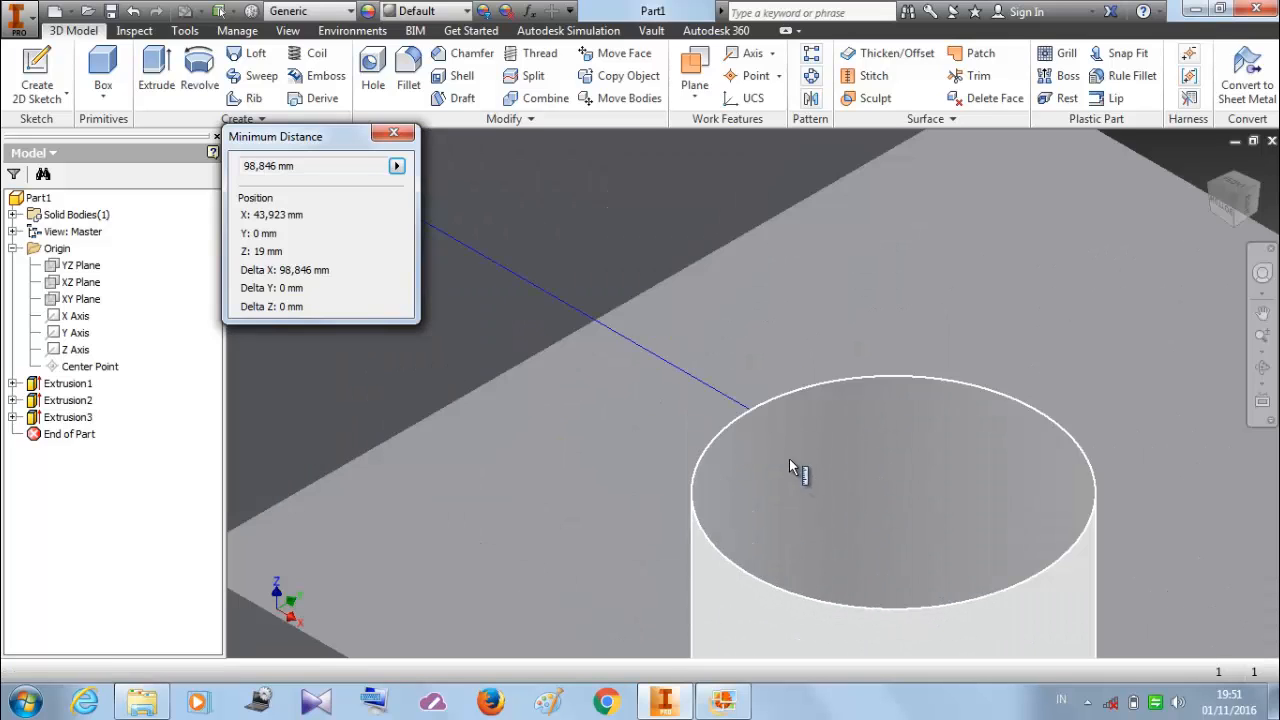
{"action": "scroll", "coordinate": [800, 391], "scroll_direction": "down", "scroll_amount": 4}
{"action": "scroll", "coordinate": [950, 445], "scroll_direction": "up", "scroll_amount": 4}
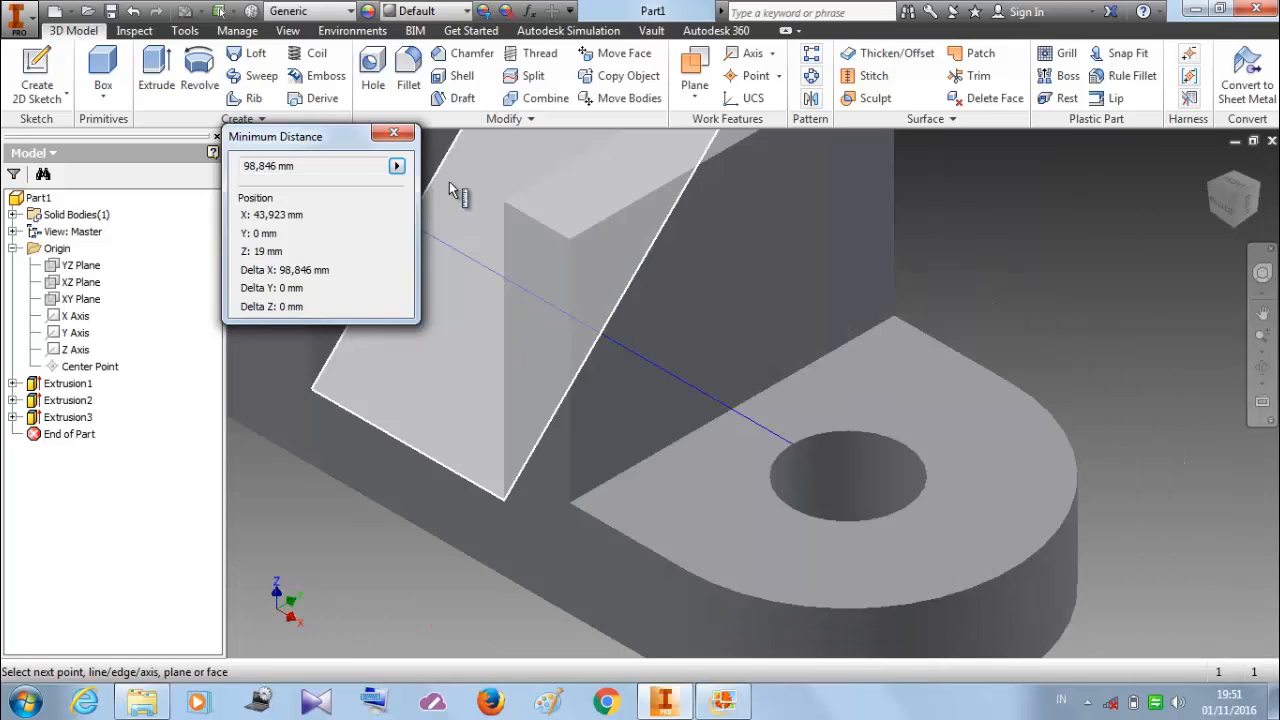
{"action": "left_click", "coordinate": [402, 135]}
{"action": "scroll", "coordinate": [958, 474], "scroll_direction": "down", "scroll_amount": 5}
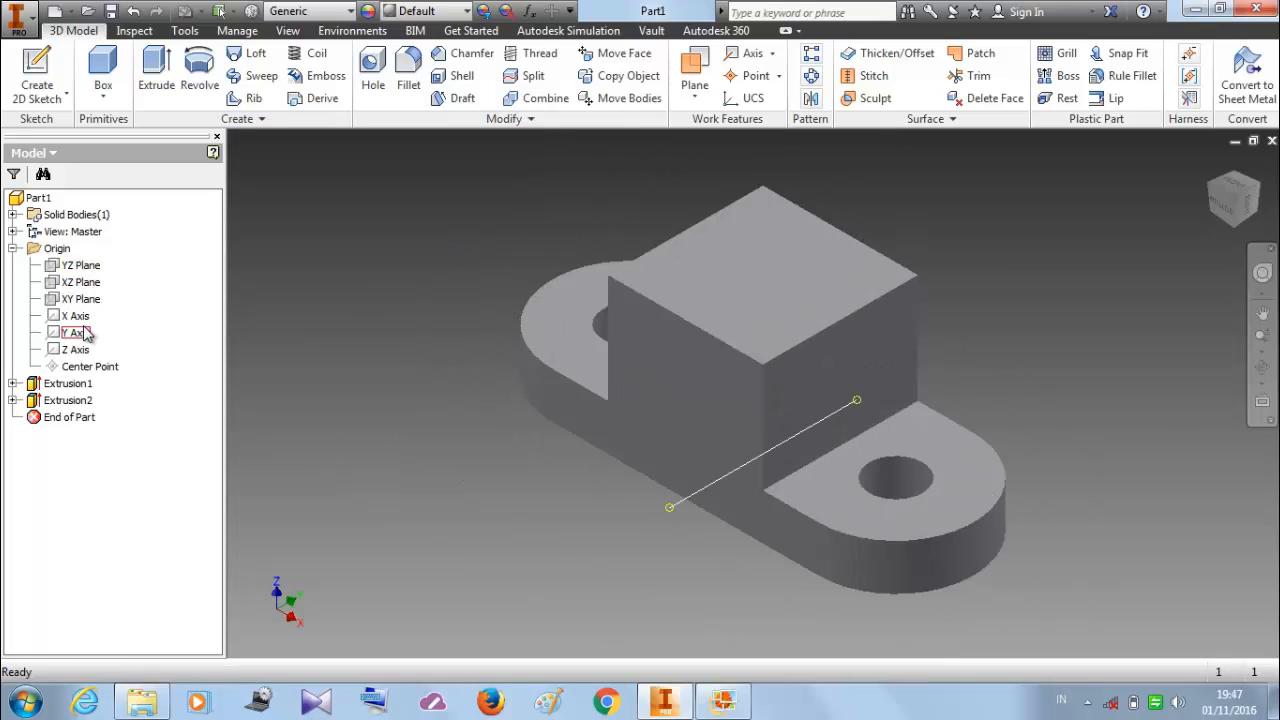
Step: Start a 2D sketch on the YZ plane and slice the graphics at the sketch plane
{"action": "left_click", "coordinate": [82, 266]}
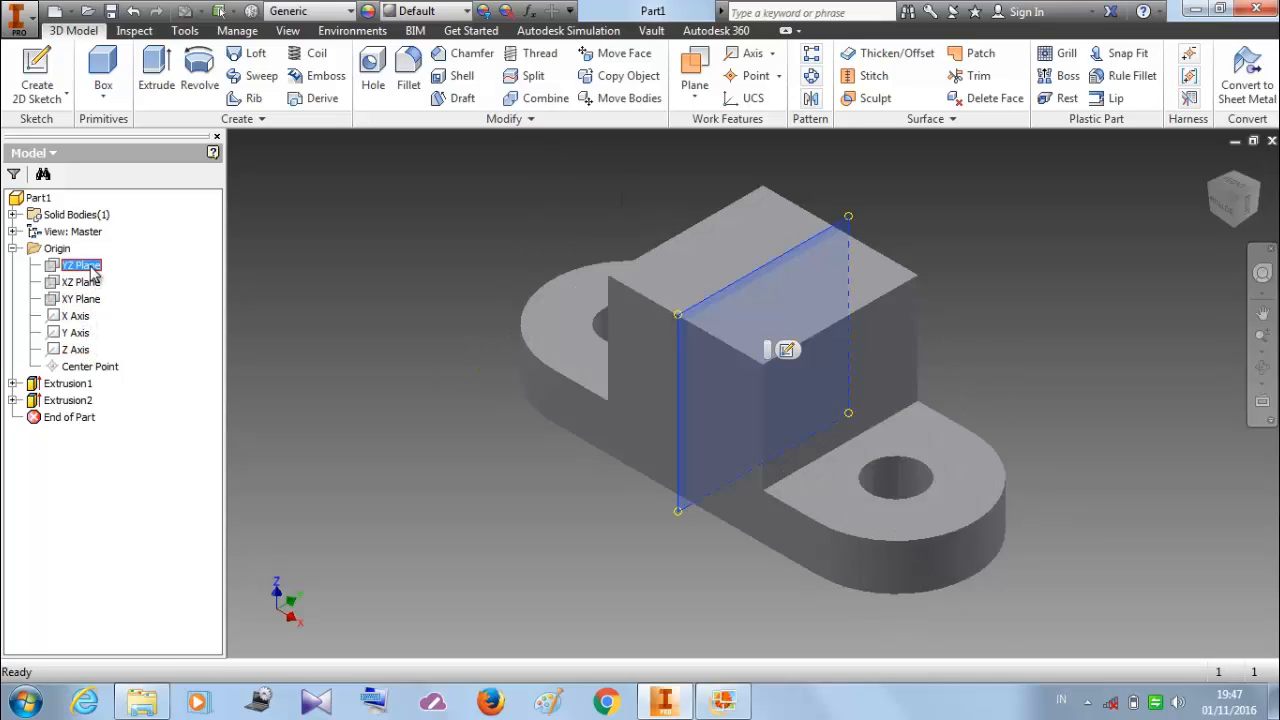
{"action": "left_click", "coordinate": [786, 350]}
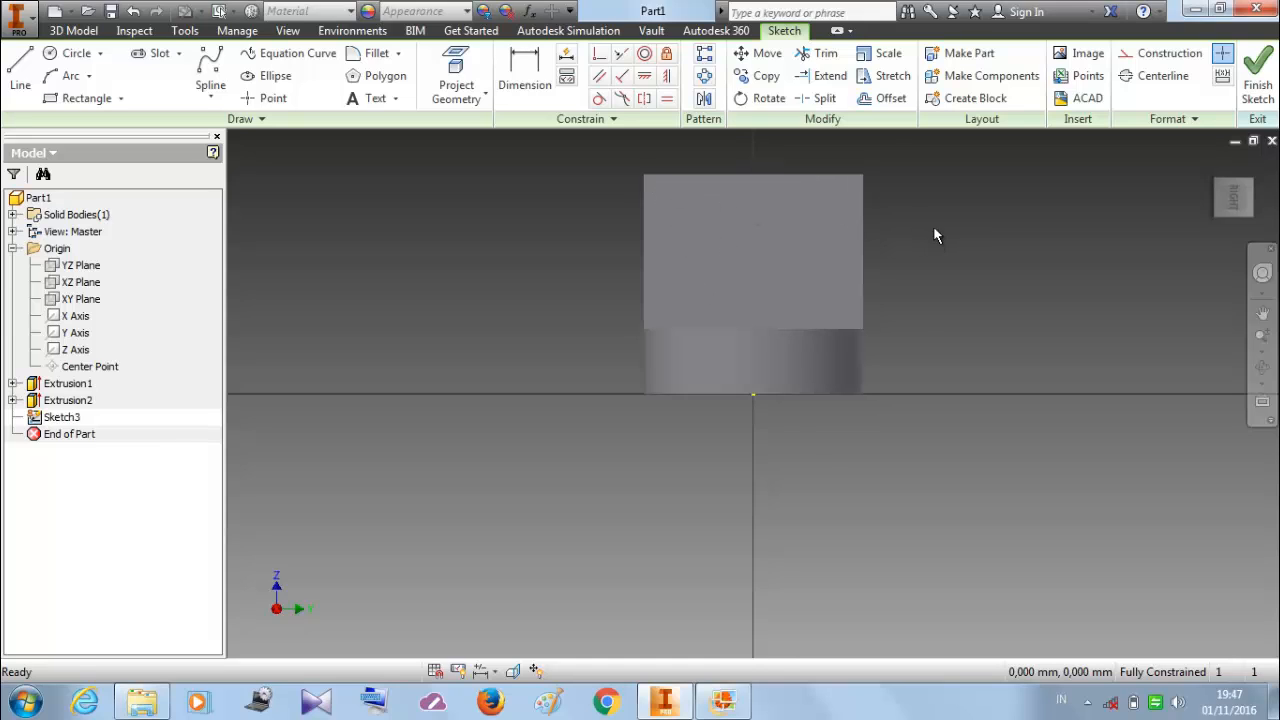
{"action": "right_click", "coordinate": [931, 196]}
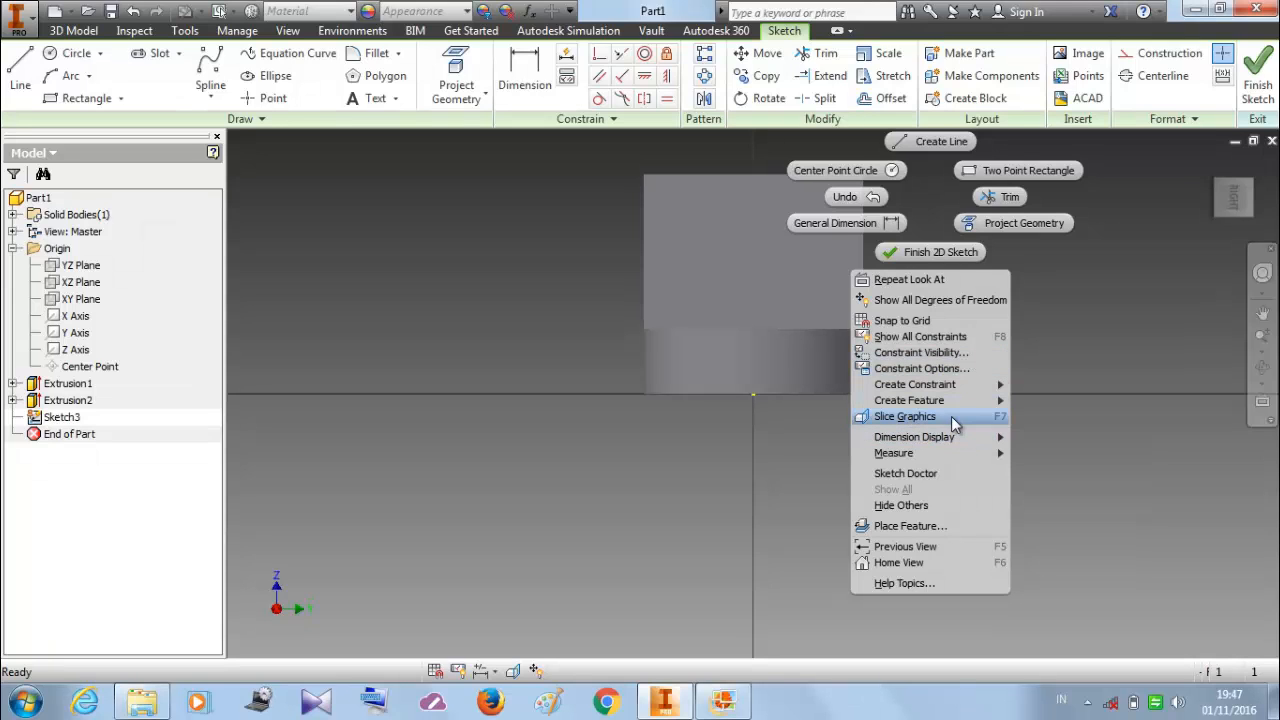
{"action": "left_click", "coordinate": [951, 416]}
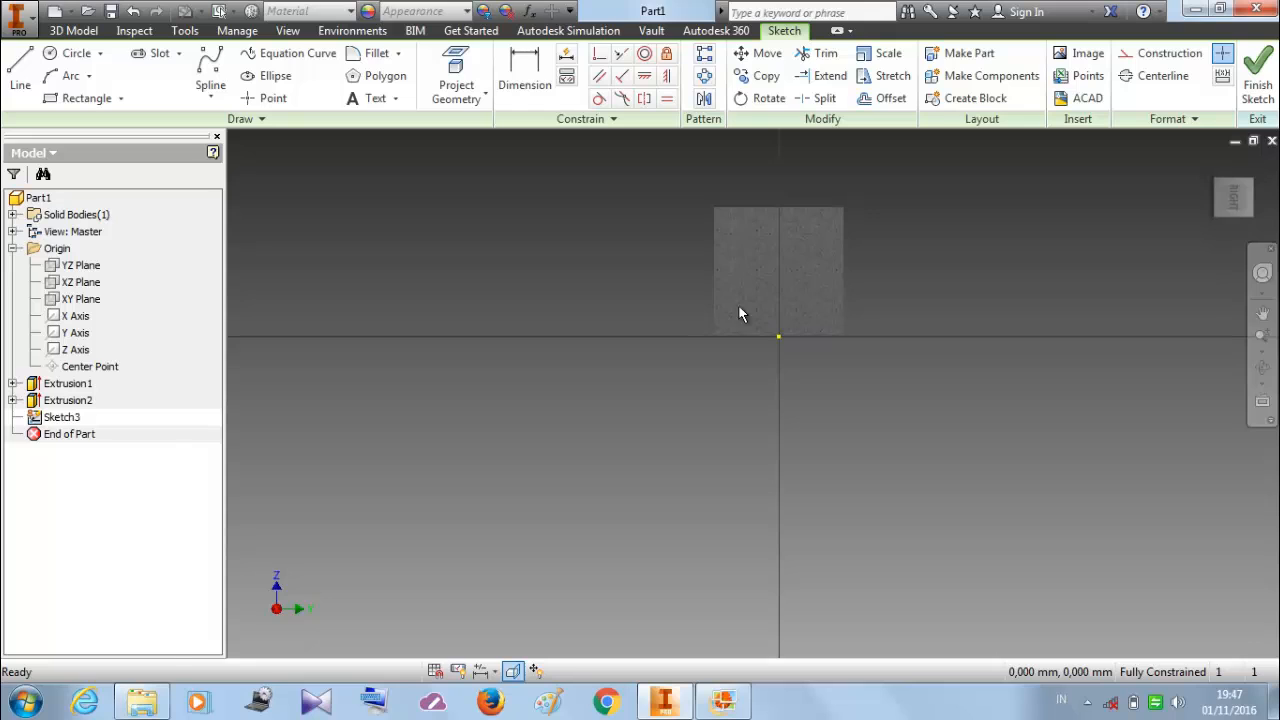
{"action": "middle_click_drag", "start_coordinate": [740, 314], "coordinate": [734, 386]}
{"action": "scroll", "coordinate": [735, 297], "scroll_direction": "up", "scroll_amount": 3}
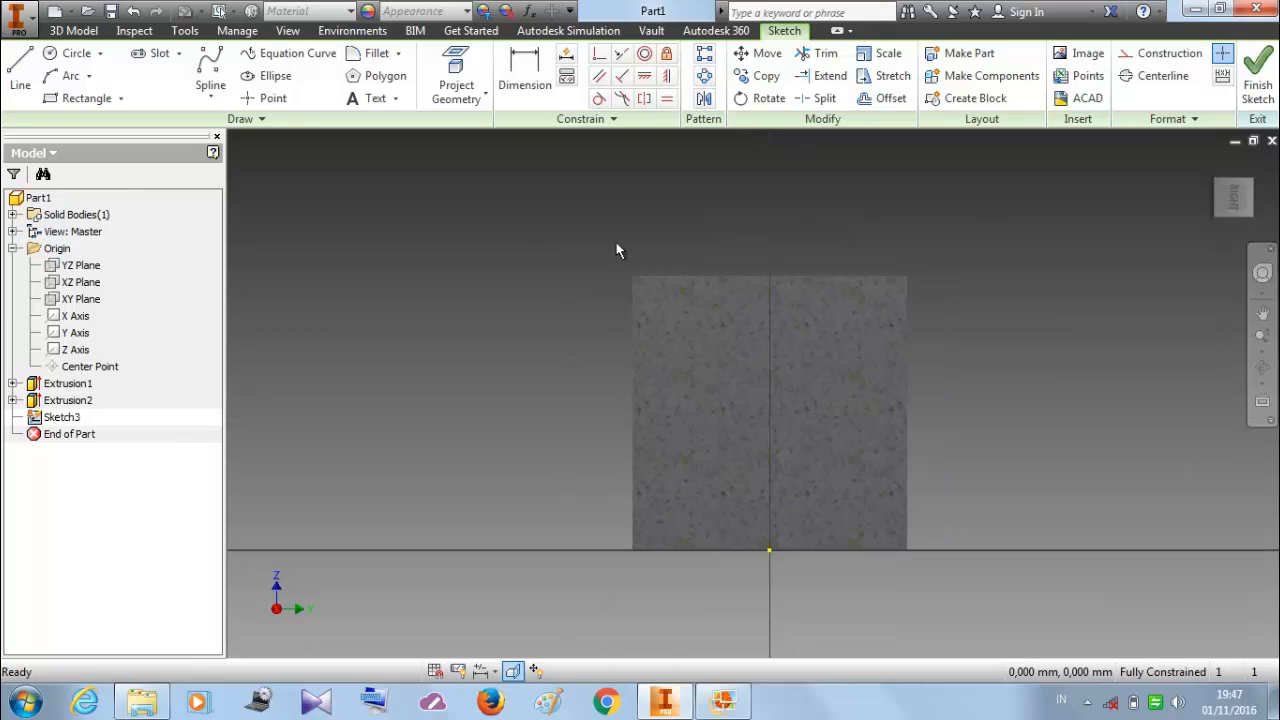
Step: Project the cut edges of the sliced body into the sketch
{"action": "left_click", "coordinate": [475, 70]}
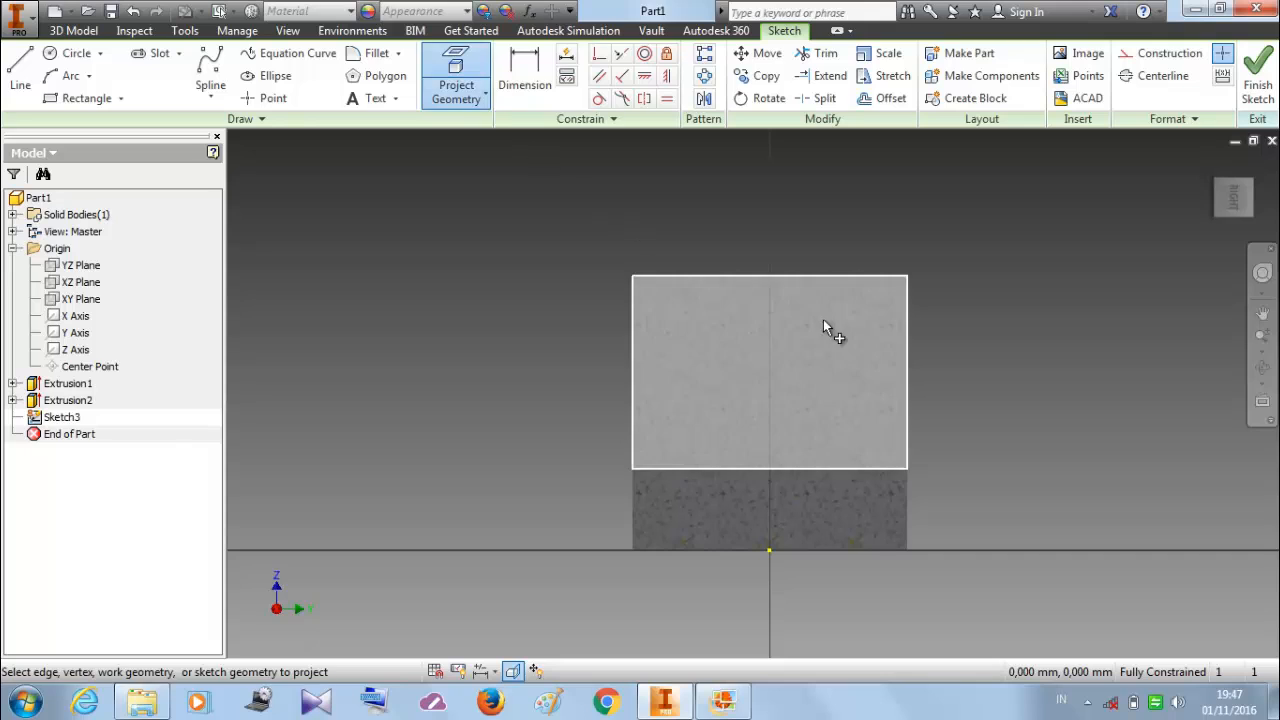
{"action": "left_click", "coordinate": [483, 92]}
{"action": "left_click", "coordinate": [488, 167]}
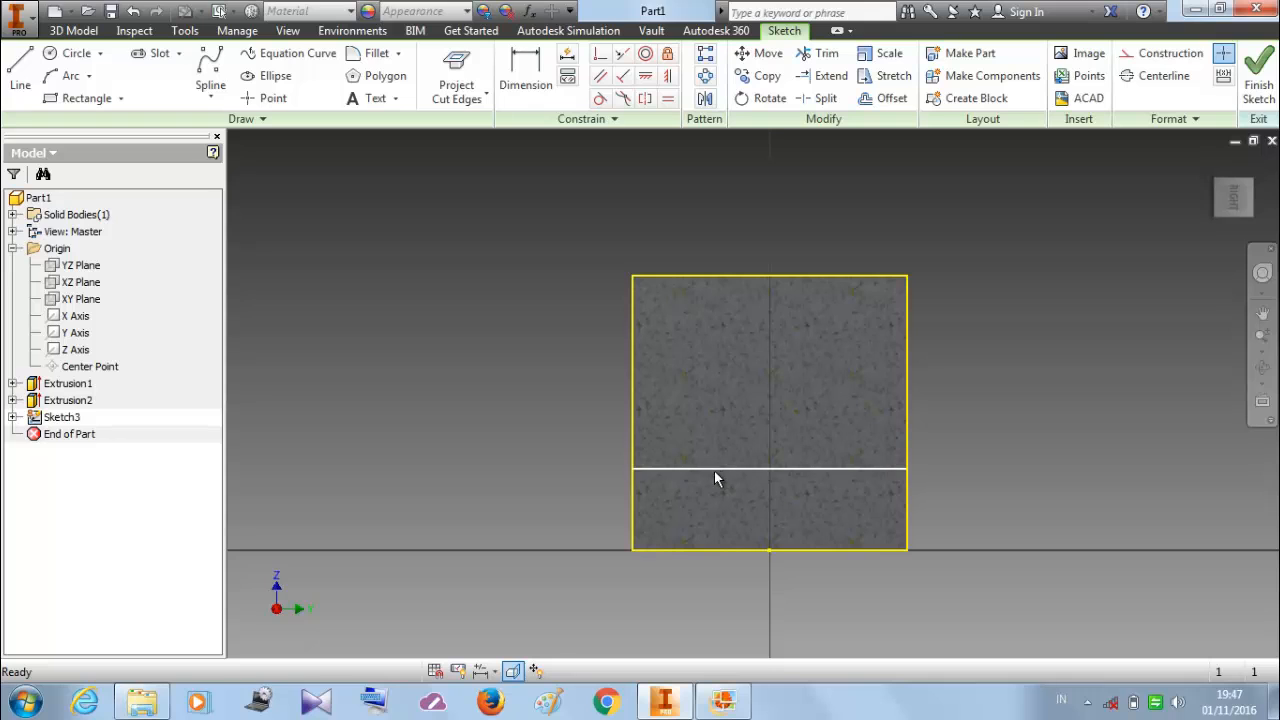
Step: Check the reference drawing and draw a slanted line from near the section's upper right corner to the left edge near its lower corner
{"action": "left_click", "coordinate": [722, 701]}
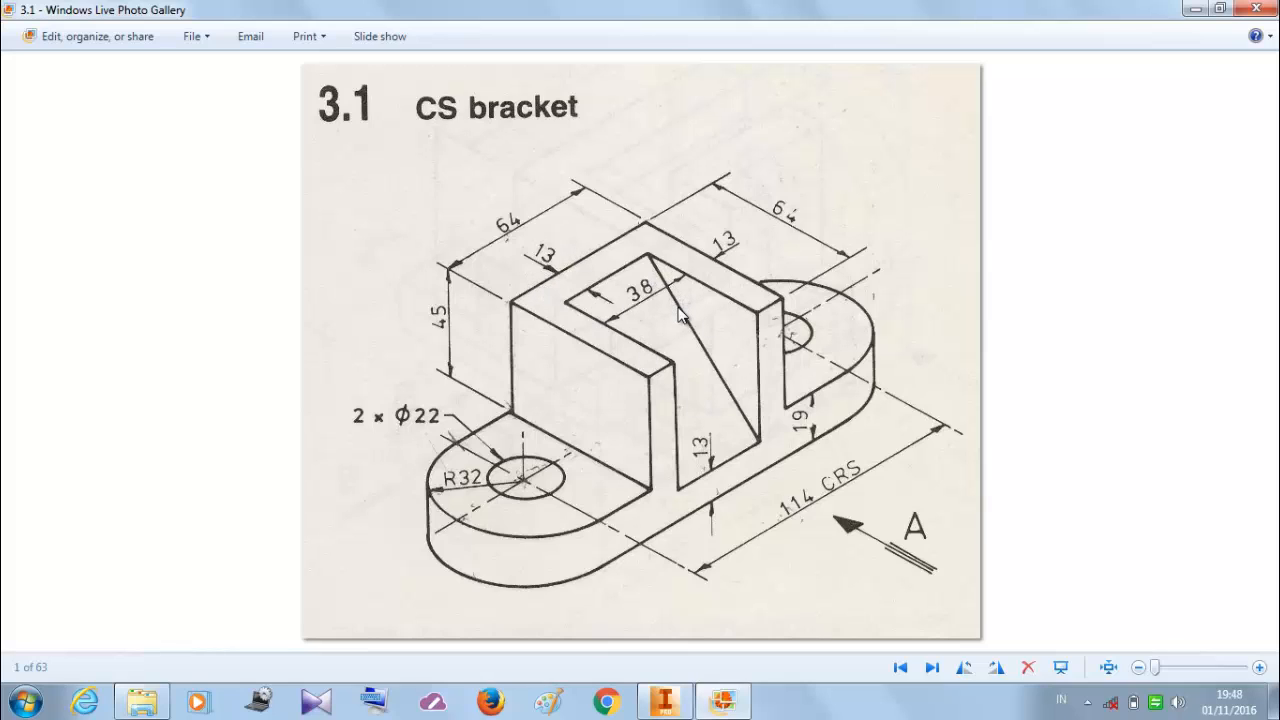
{"action": "left_click", "coordinate": [680, 702]}
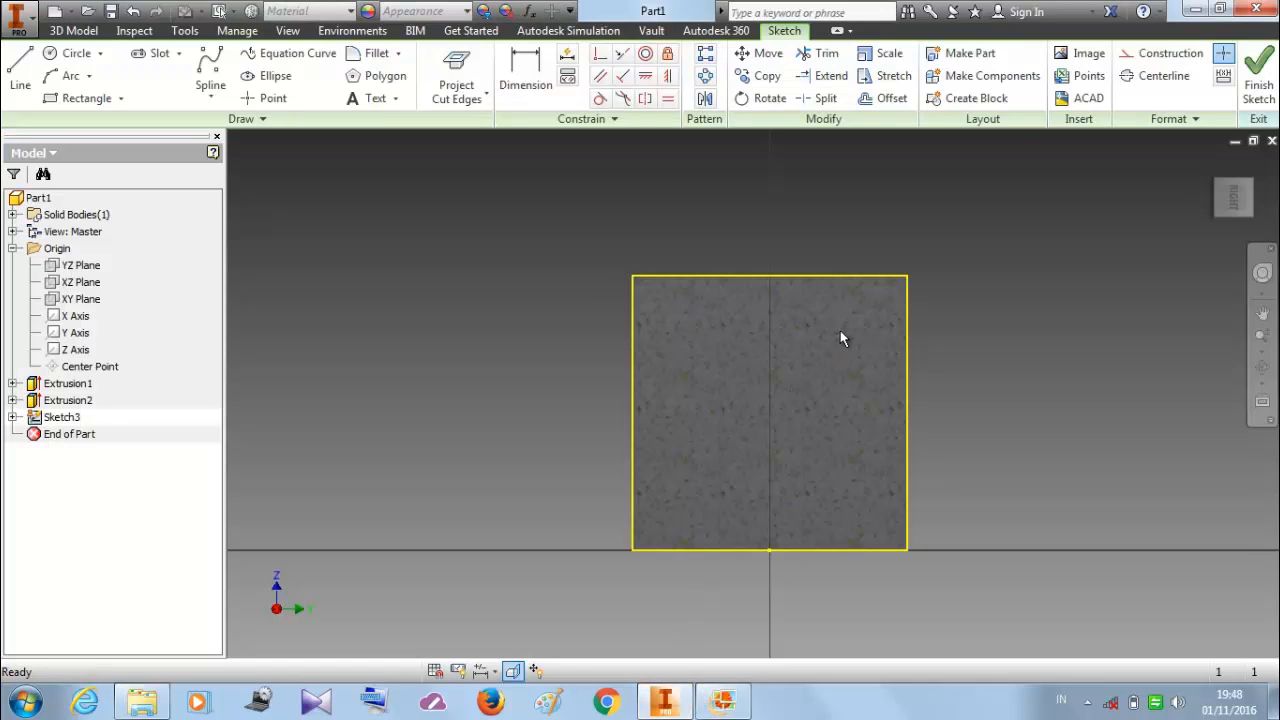
{"action": "left_click", "coordinate": [20, 70]}
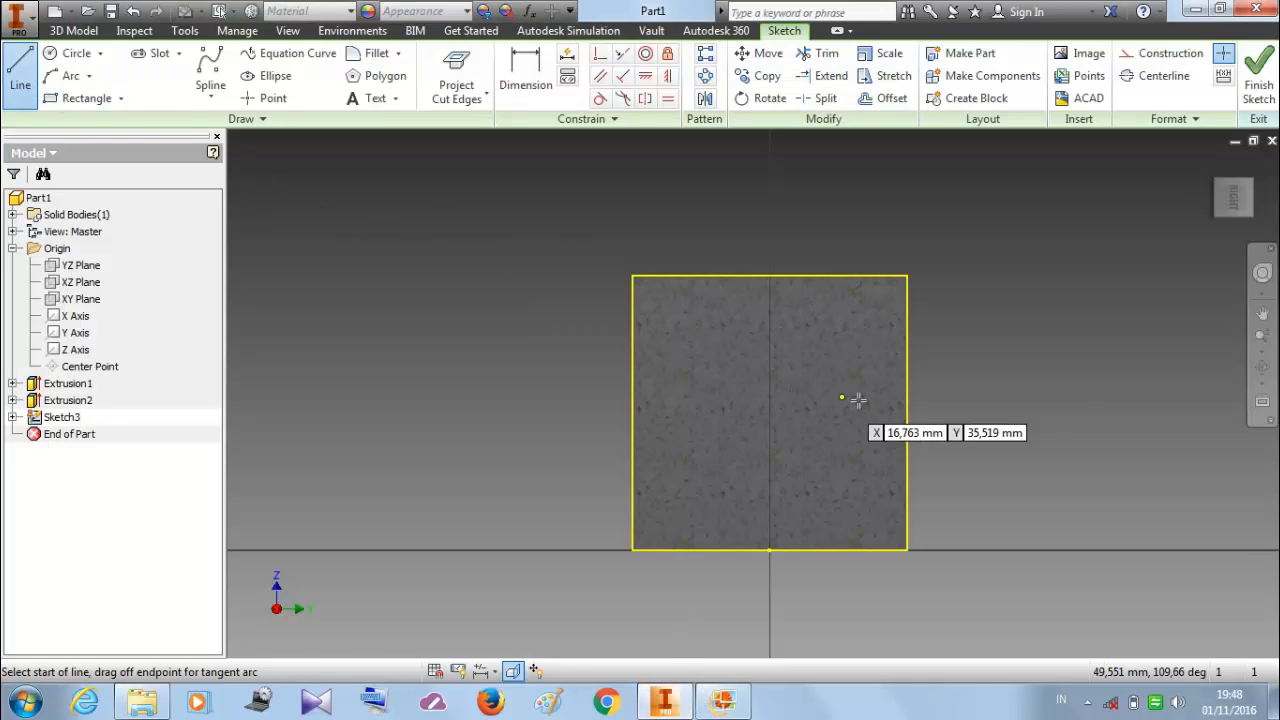
{"action": "left_click", "coordinate": [865, 278]}
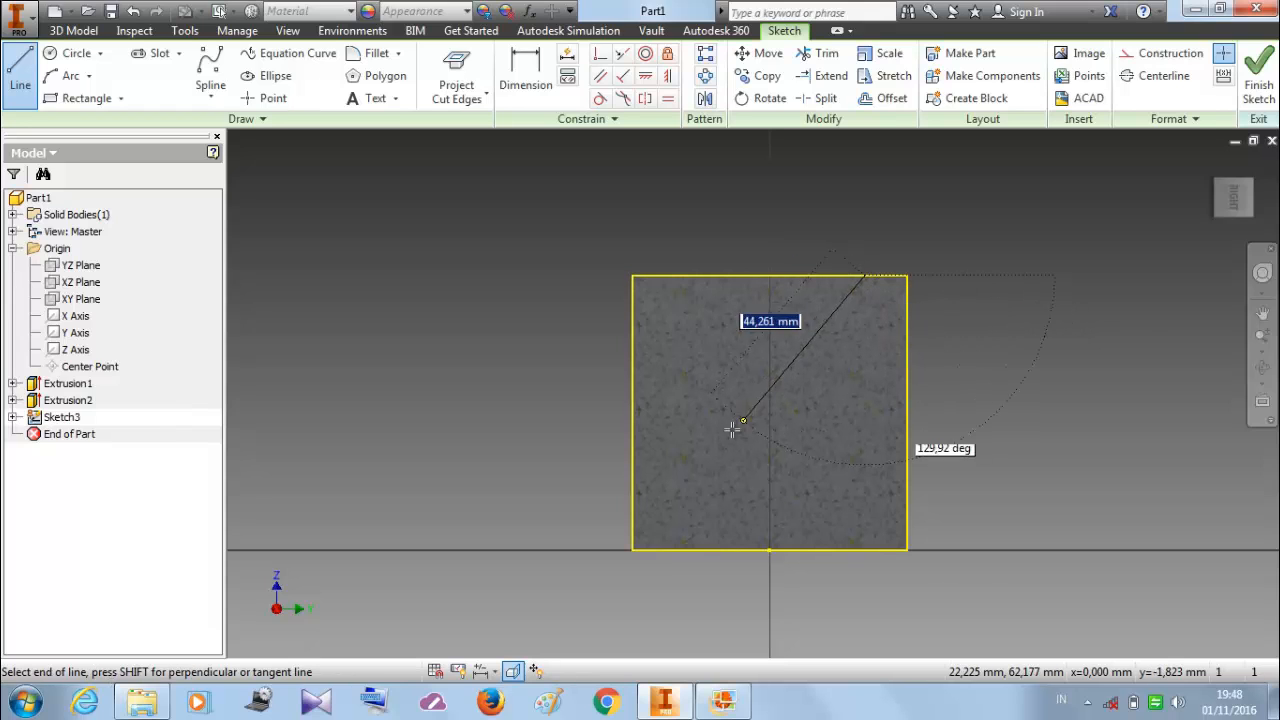
{"action": "double_click", "coordinate": [632, 511]}
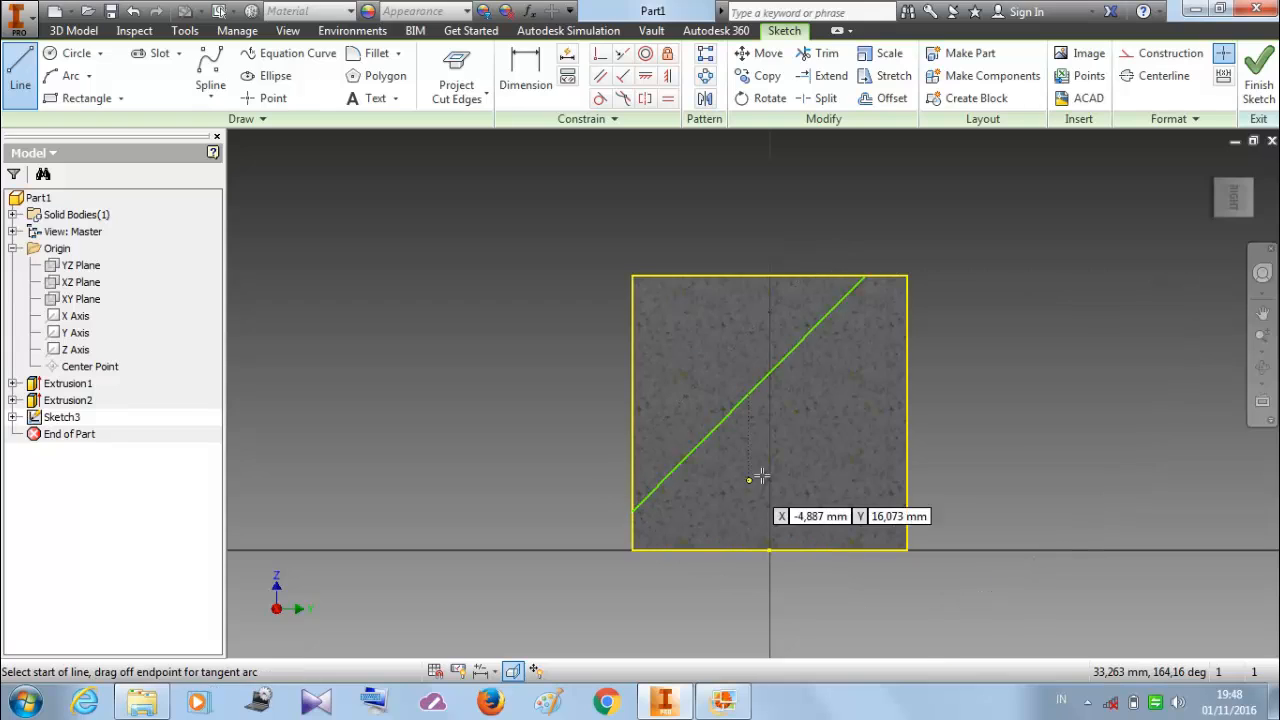
{"action": "right_click", "coordinate": [1028, 296]}
{"action": "left_click", "coordinate": [1075, 296]}
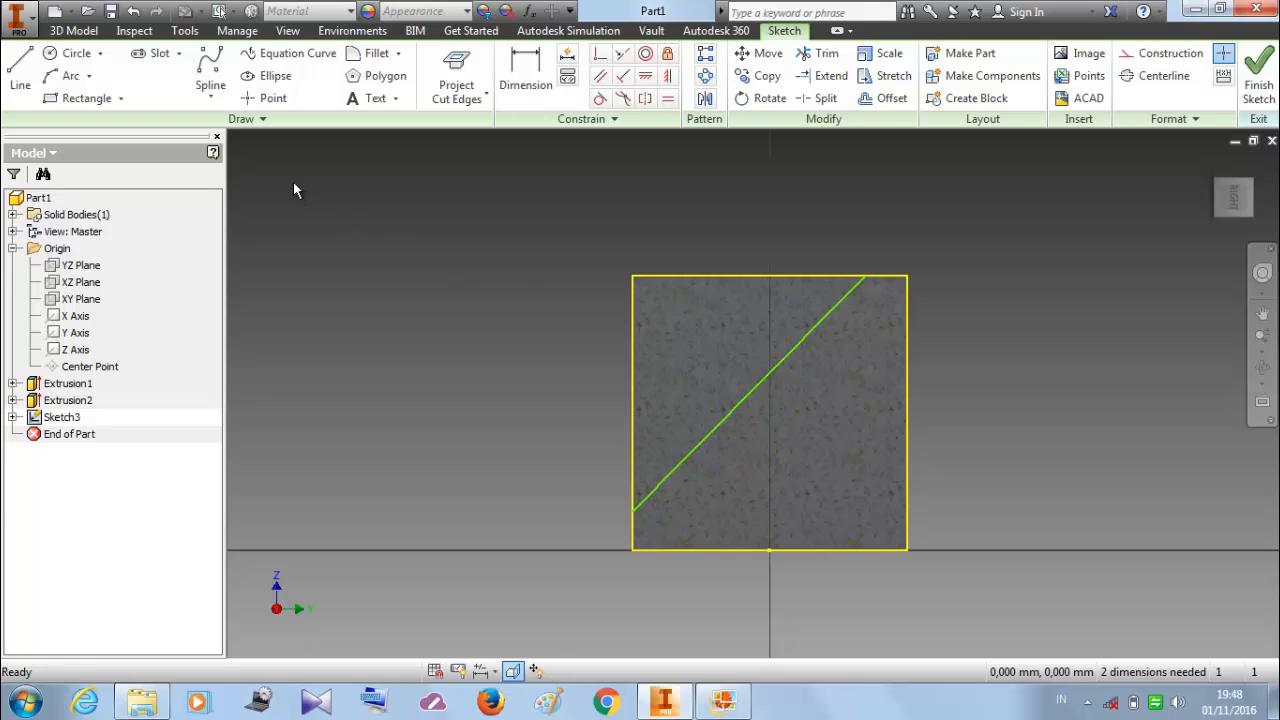
Step: Dimension the slanted line's ends 13 mm from the right and bottom edges, and close the triangle along the top and left edges
{"action": "left_click", "coordinate": [525, 75]}
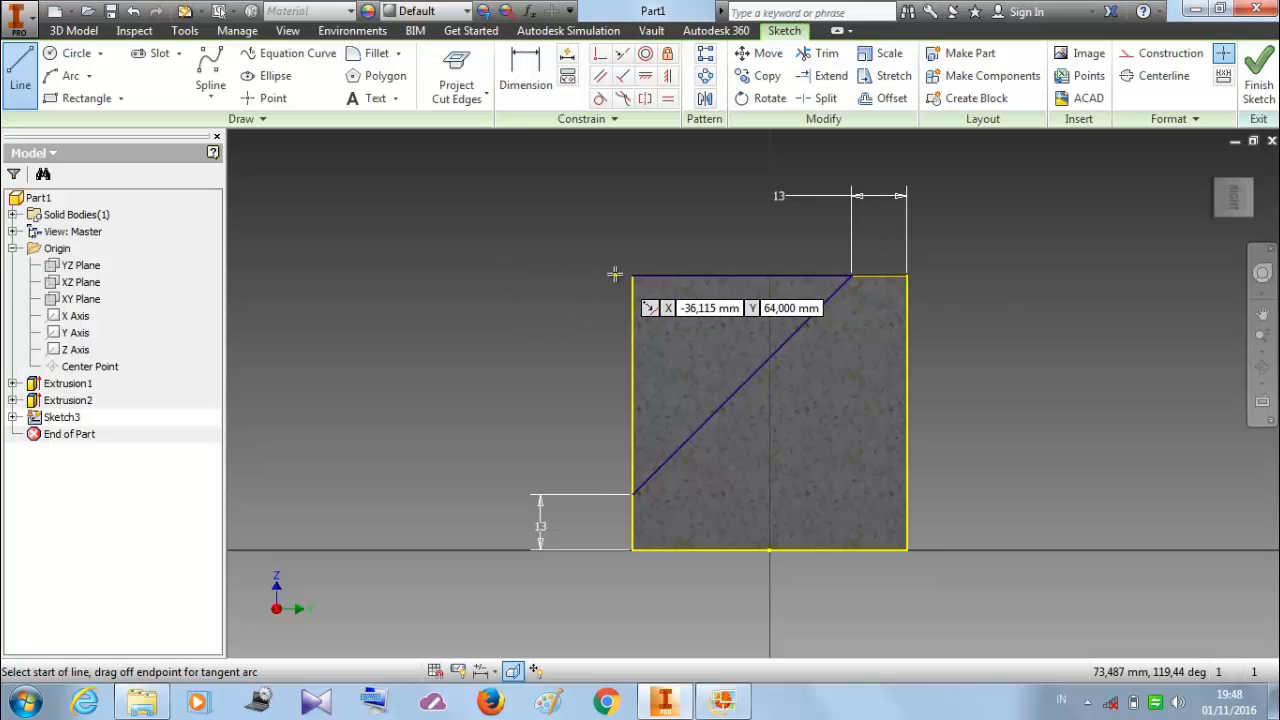
{"action": "left_click", "coordinate": [631, 274]}
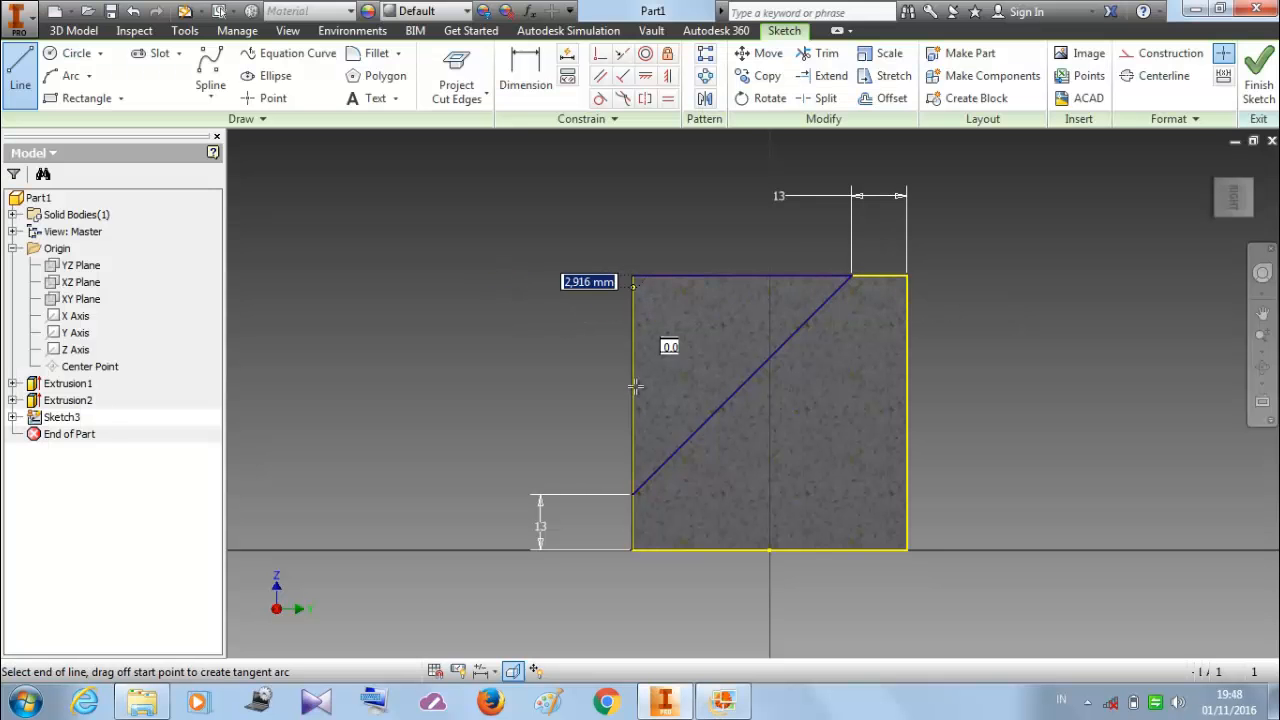
{"action": "left_click", "coordinate": [632, 492]}
{"action": "right_click", "coordinate": [1034, 280]}
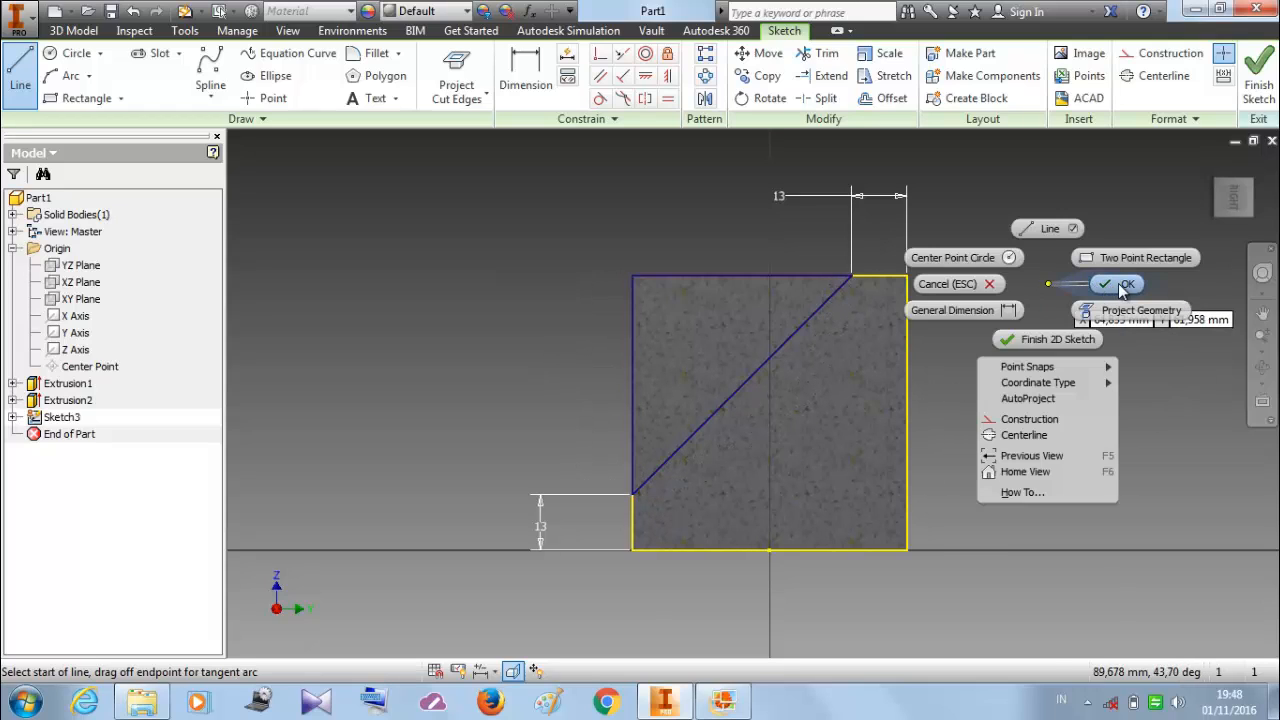
Step: Finish the sketch and set up a symmetric cut extrusion of the triangular profile through the upper block
{"action": "left_click", "coordinate": [1117, 283]}
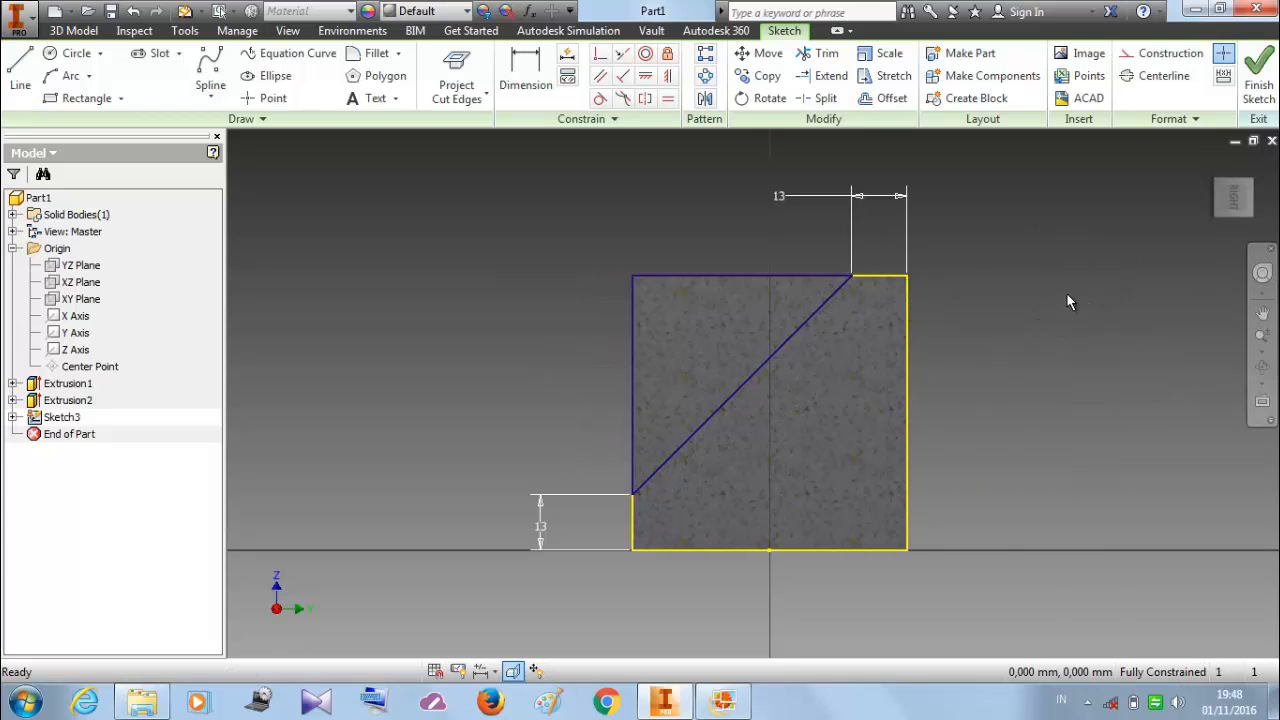
{"action": "left_click", "coordinate": [1257, 78]}
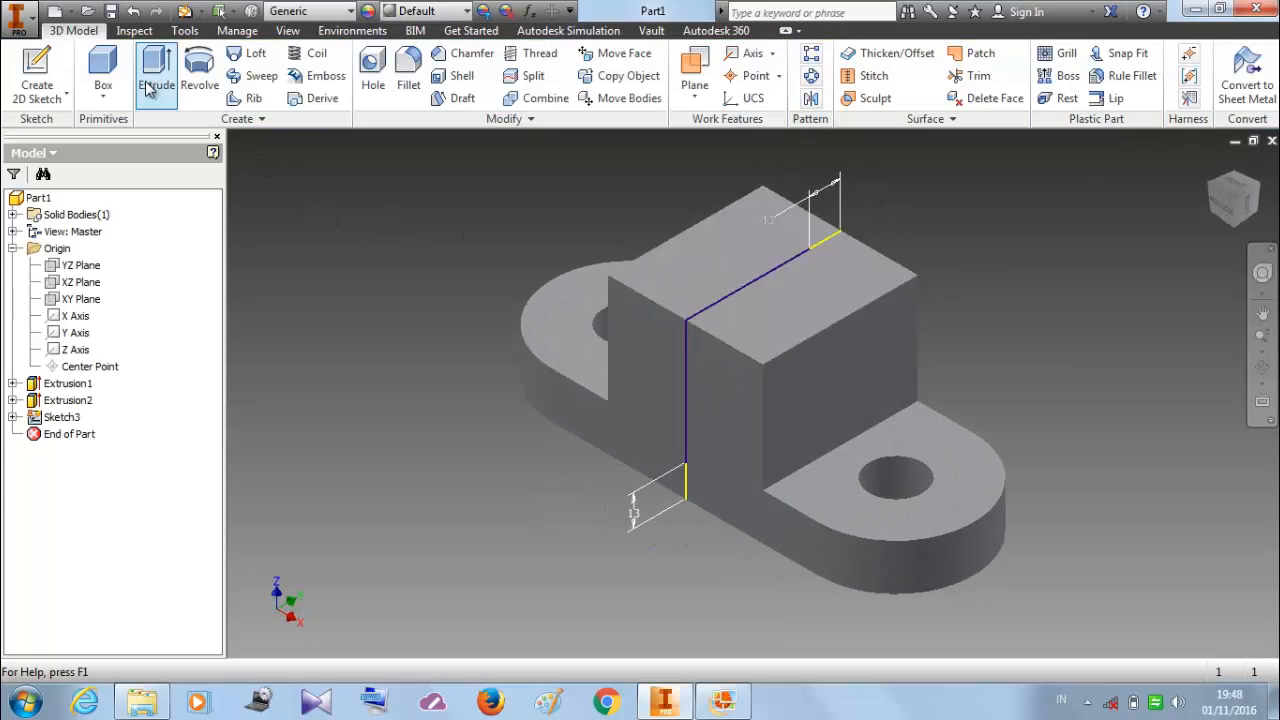
{"action": "left_click", "coordinate": [146, 83]}
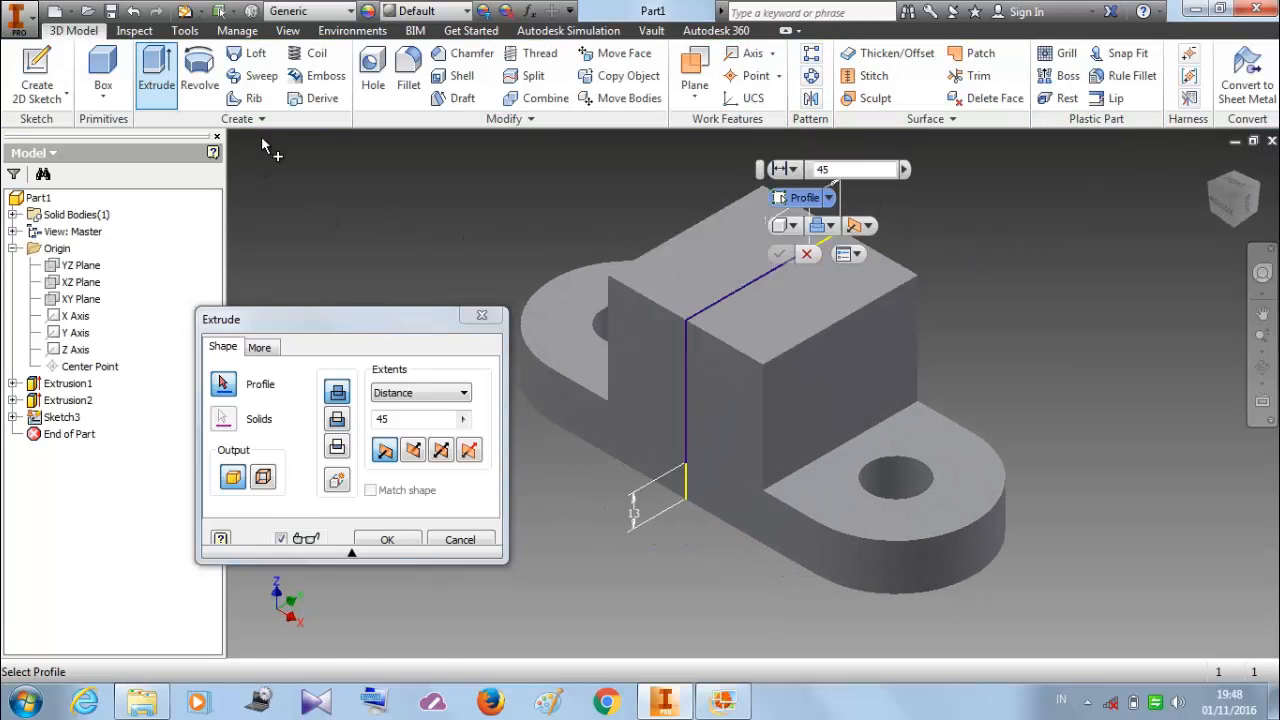
{"action": "left_click", "coordinate": [750, 307]}
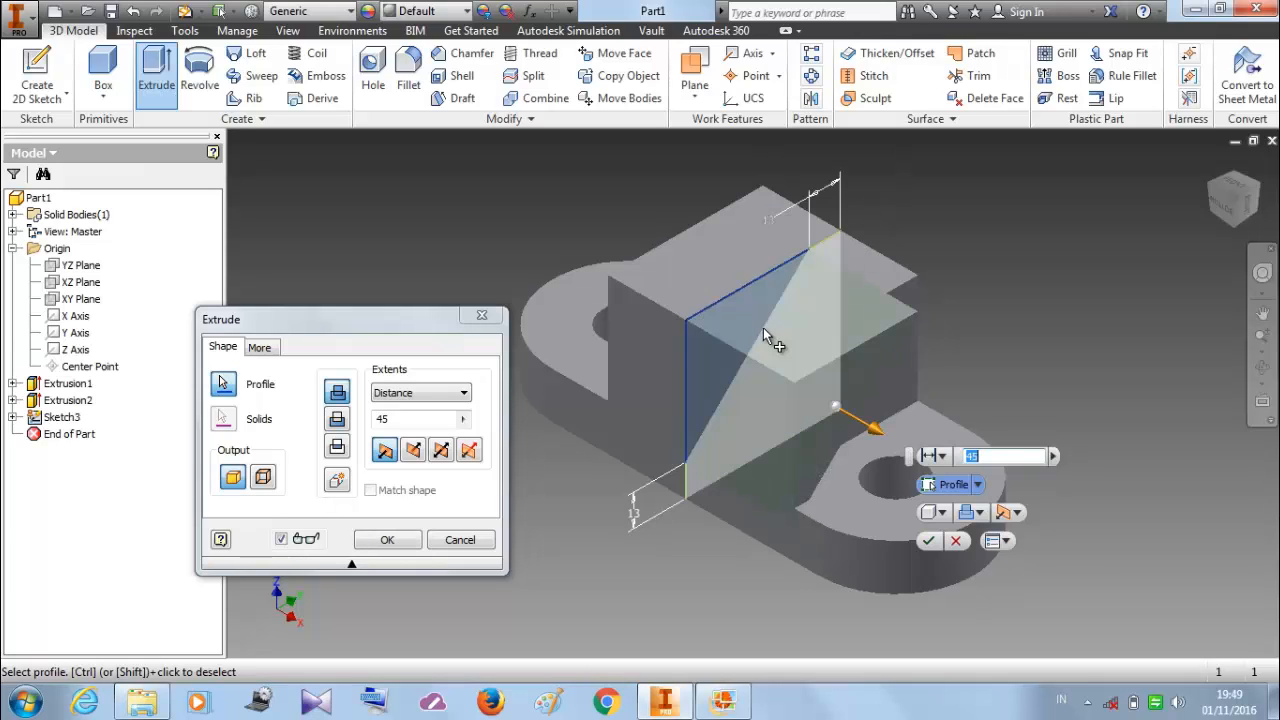
{"action": "left_click", "coordinate": [443, 453]}
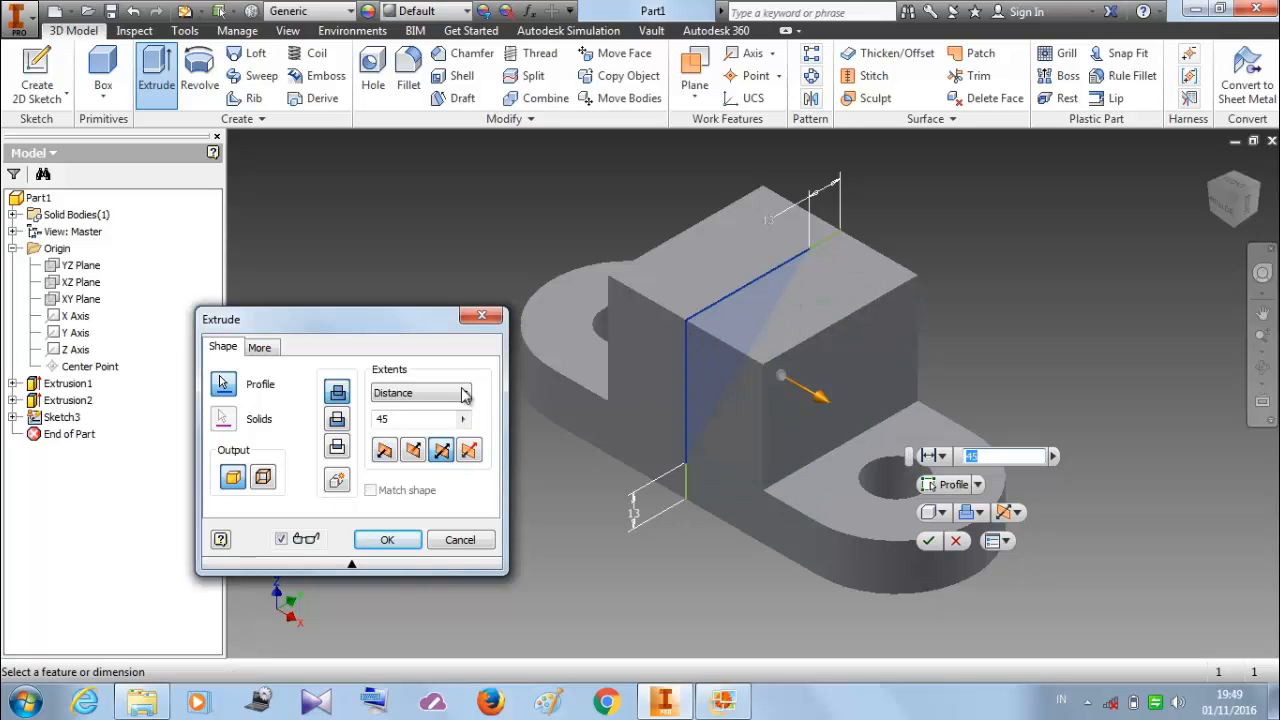
{"action": "left_click", "coordinate": [337, 420]}
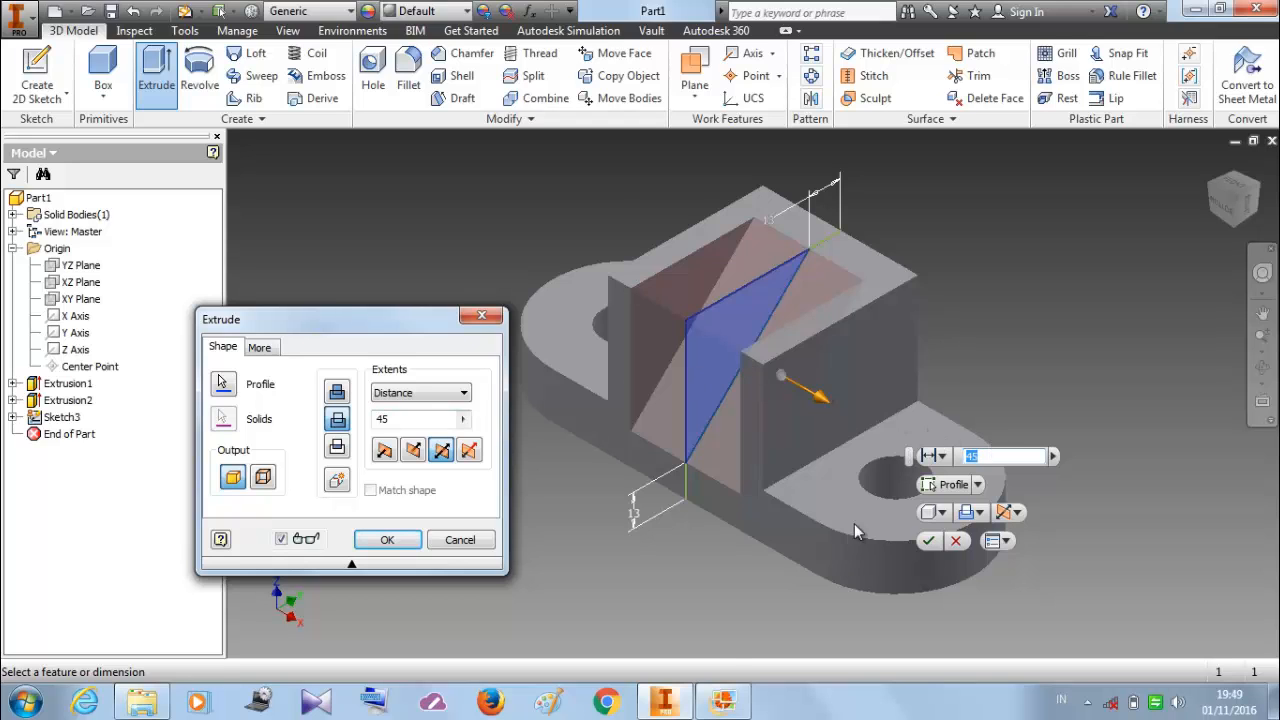
Step: Check the pocket width on the reference drawing and complete the symmetric cut with a distance of 38 mm
{"action": "left_click", "coordinate": [724, 700]}
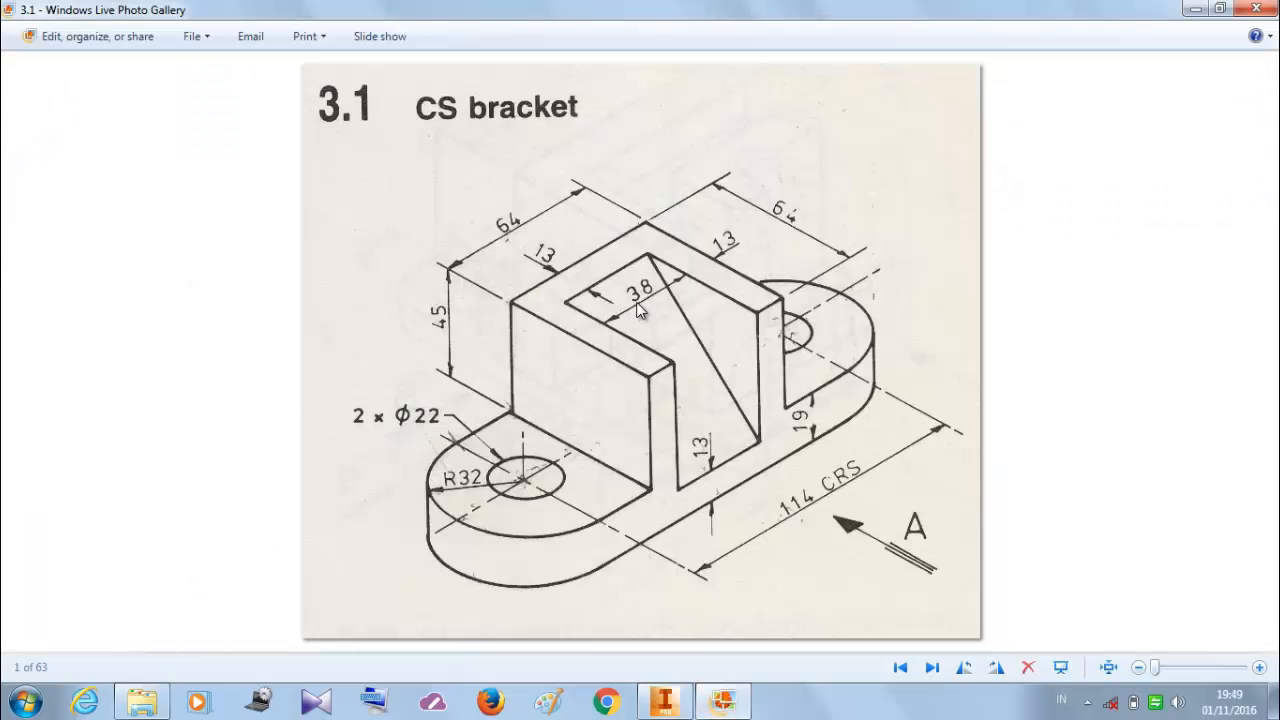
{"action": "left_click", "coordinate": [705, 705]}
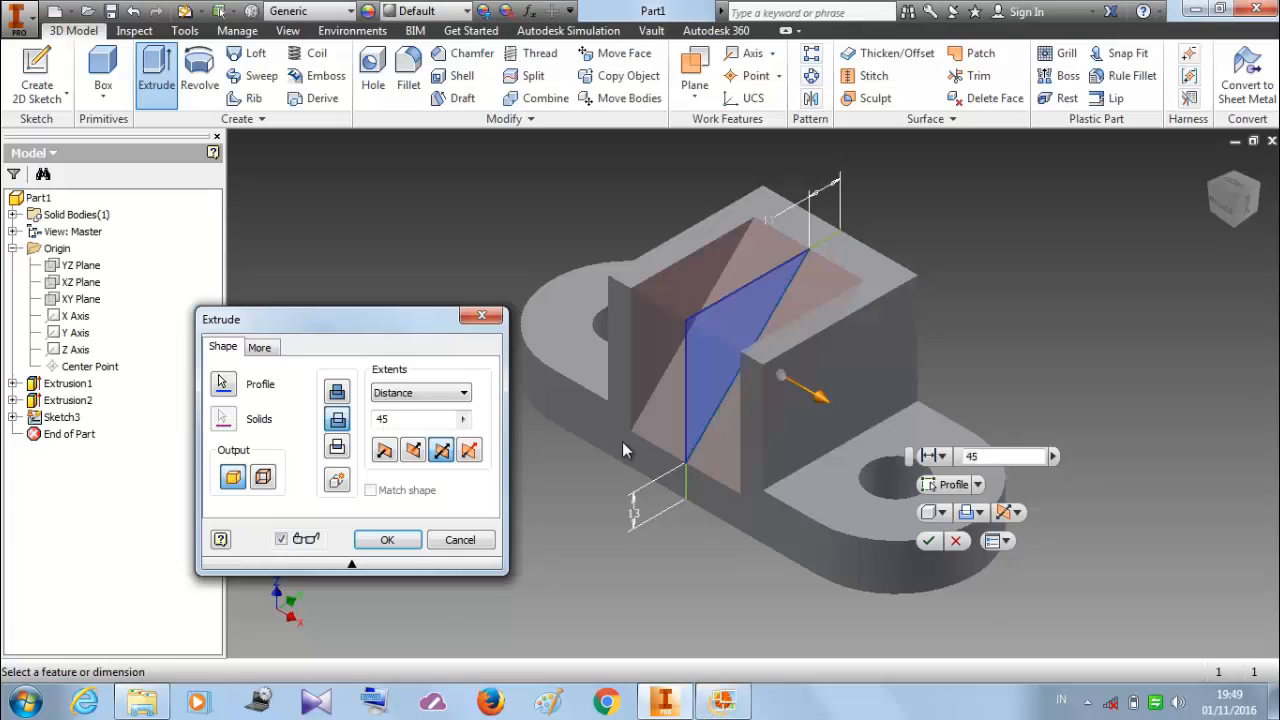
{"action": "double_click", "coordinate": [995, 456]}
{"action": "type", "text": "38"}
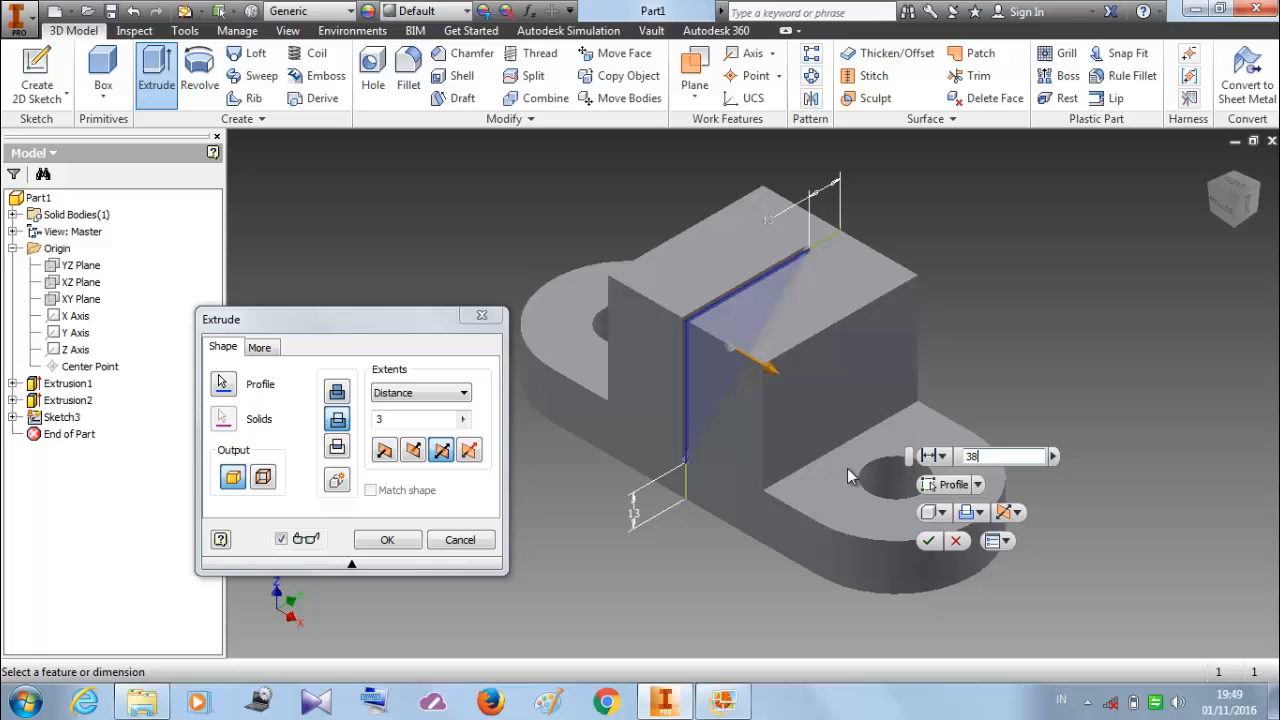
{"action": "left_click", "coordinate": [387, 539]}
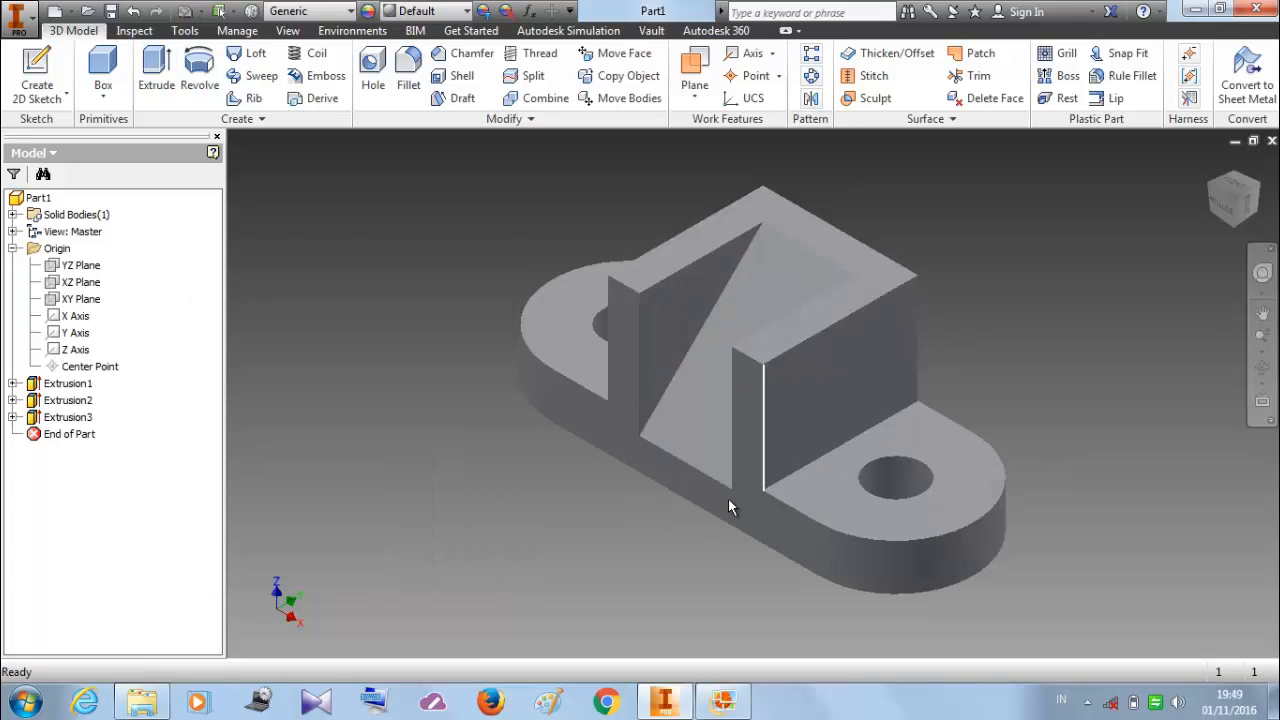
Step: Inspect the whole bracket and compare its shape with the CS bracket reference drawing
{"action": "scroll", "coordinate": [727, 474], "scroll_direction": "down", "scroll_amount": 5}
{"action": "scroll", "coordinate": [730, 470], "scroll_direction": "up", "scroll_amount": 5}
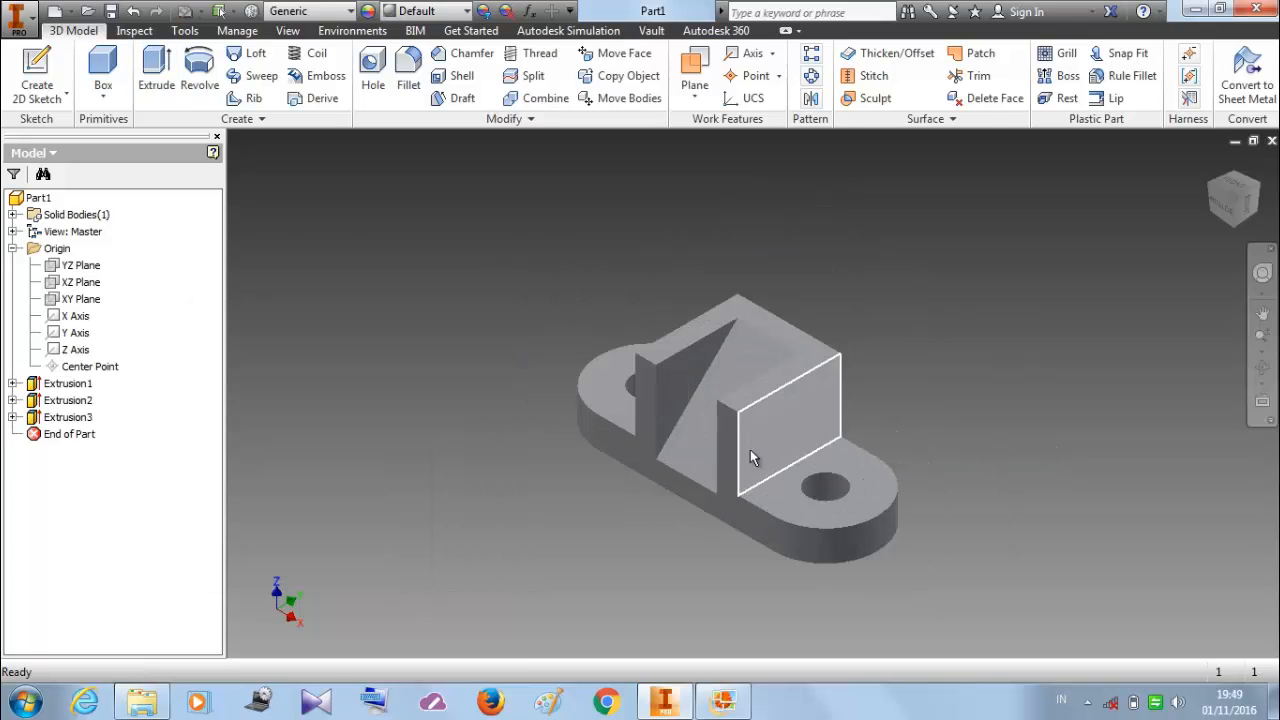
{"action": "left_click", "coordinate": [743, 705]}
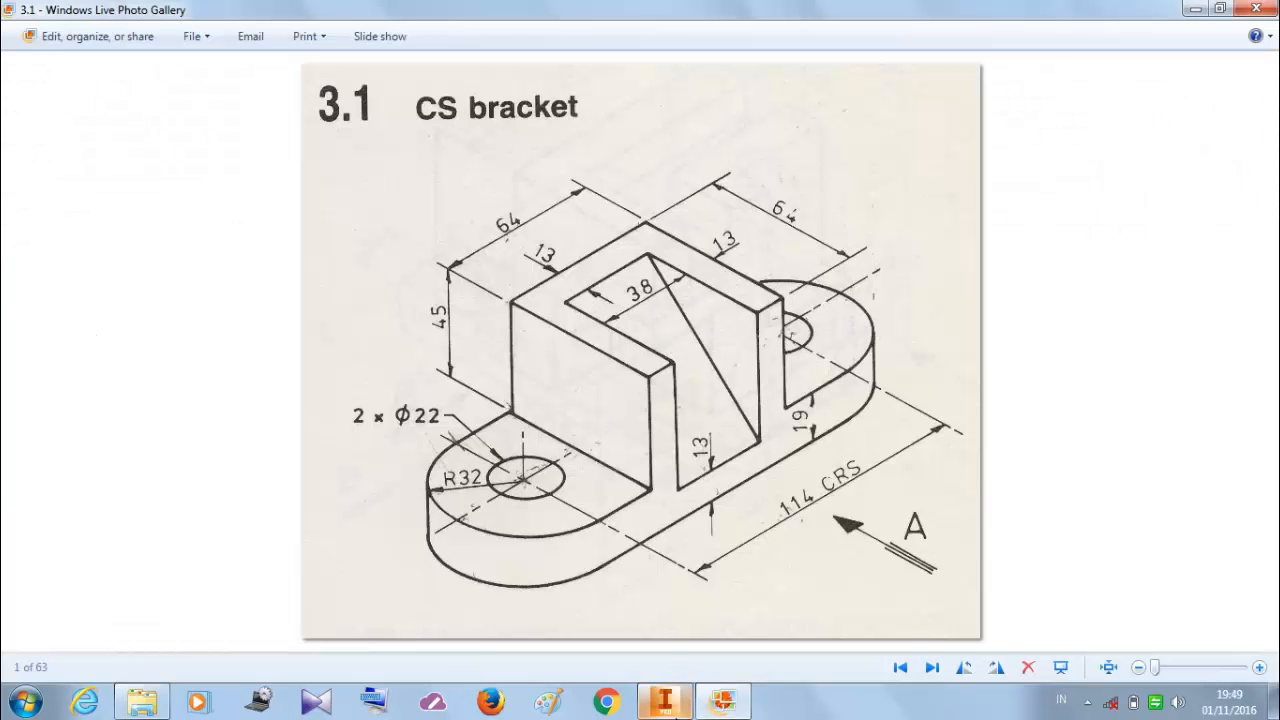
{"action": "left_click", "coordinate": [668, 703]}
{"action": "scroll", "coordinate": [772, 408], "scroll_direction": "up", "scroll_amount": 4}
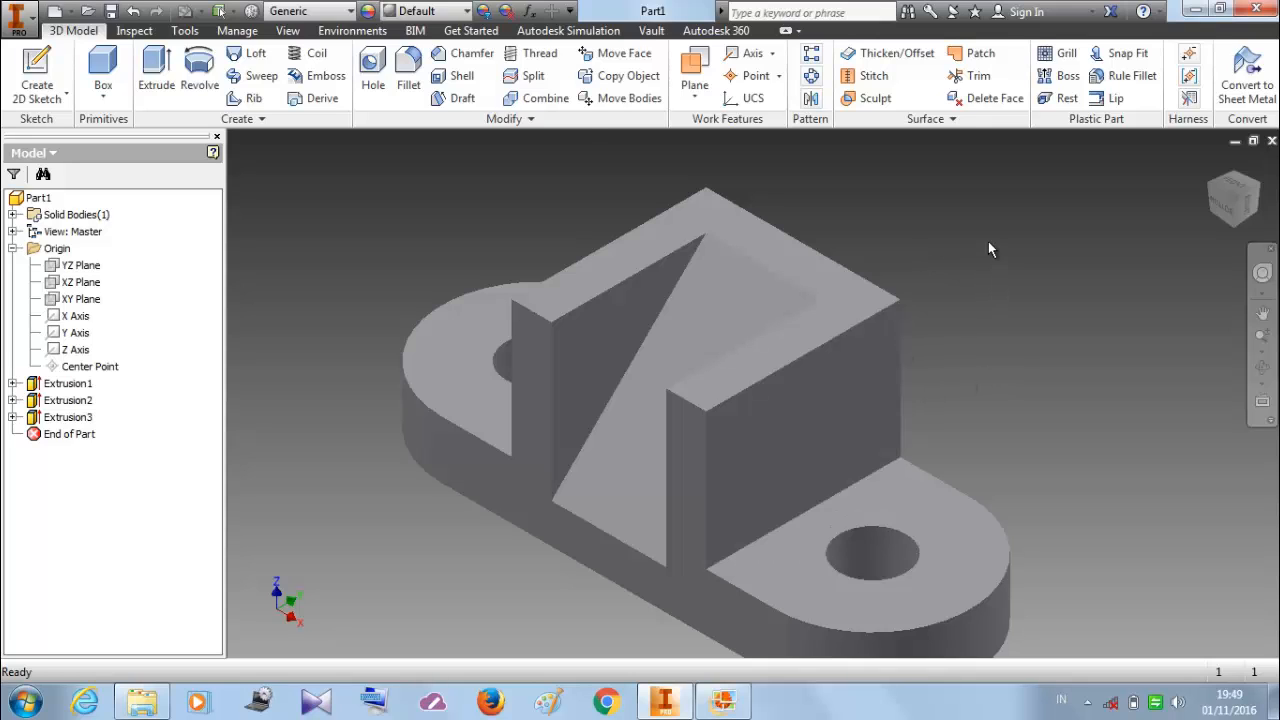
{"action": "key", "text": "f"}
{"action": "key", "text": "d"}
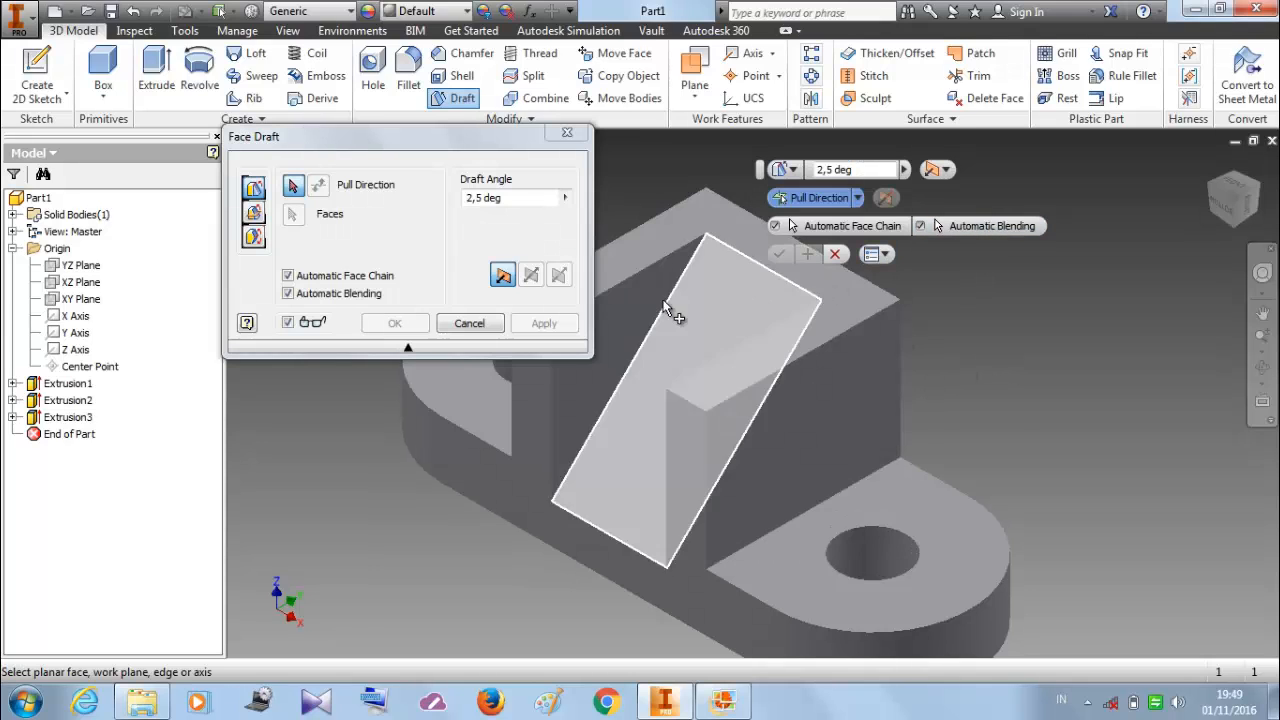
{"action": "left_click", "coordinate": [567, 133]}
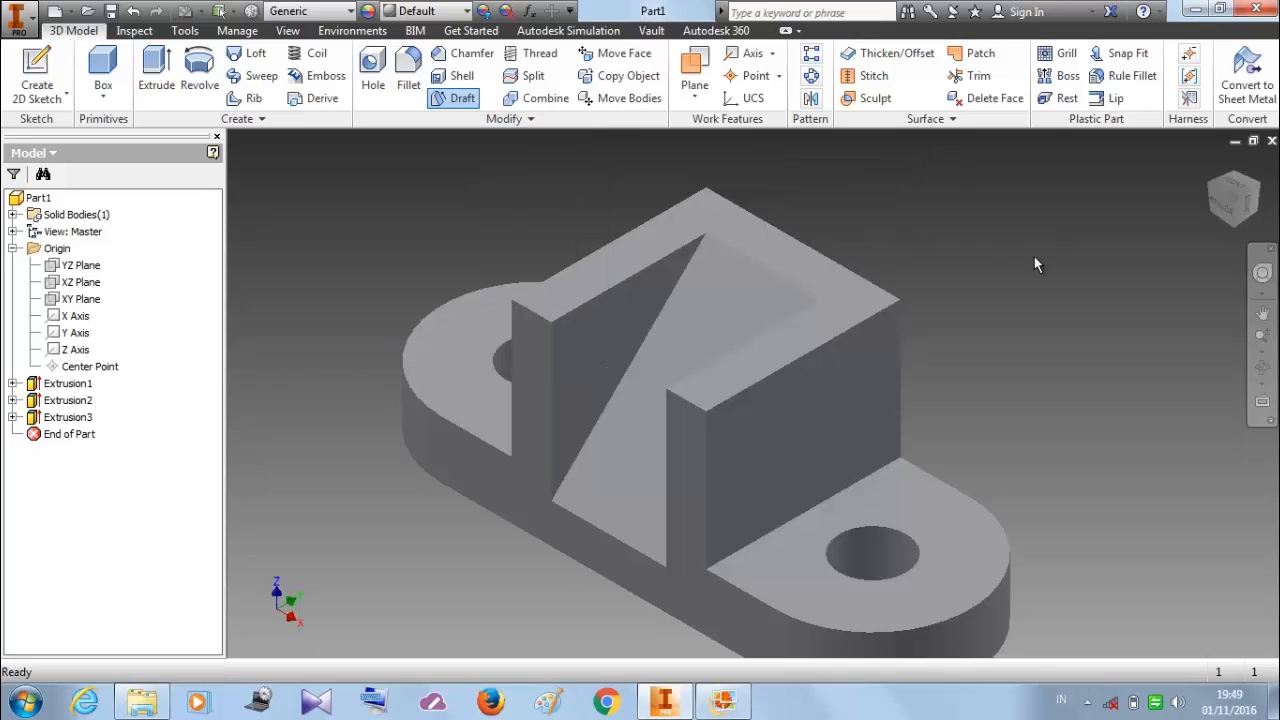
Step: Measure the thickness of both side walls of the pocket between their outer and inner faces
{"action": "right_click", "coordinate": [967, 213]}
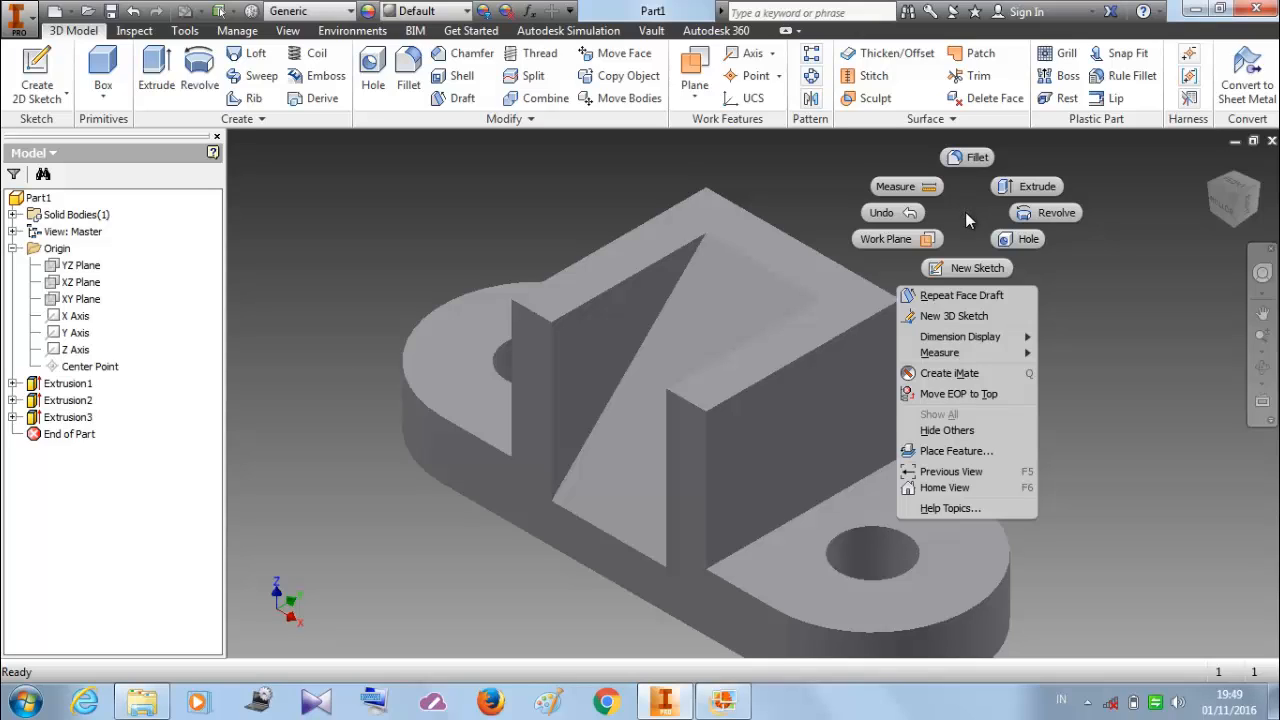
{"action": "left_click", "coordinate": [904, 186]}
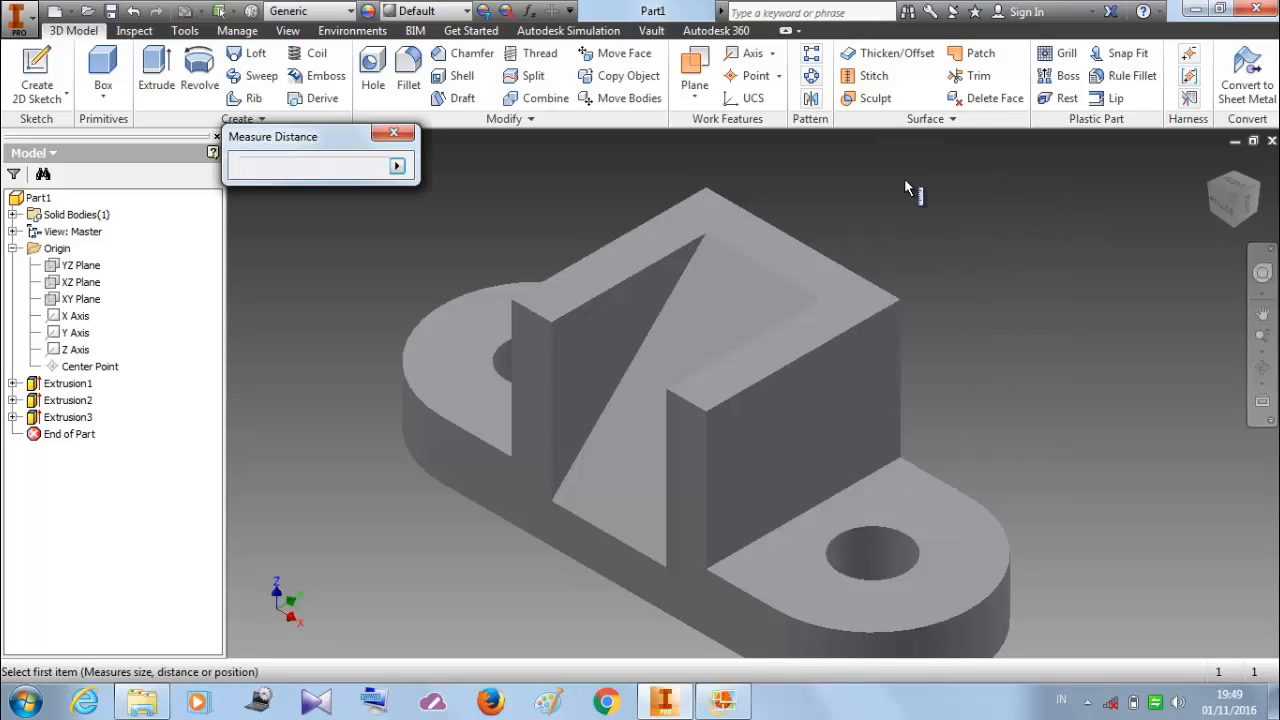
{"action": "left_click", "coordinate": [772, 412]}
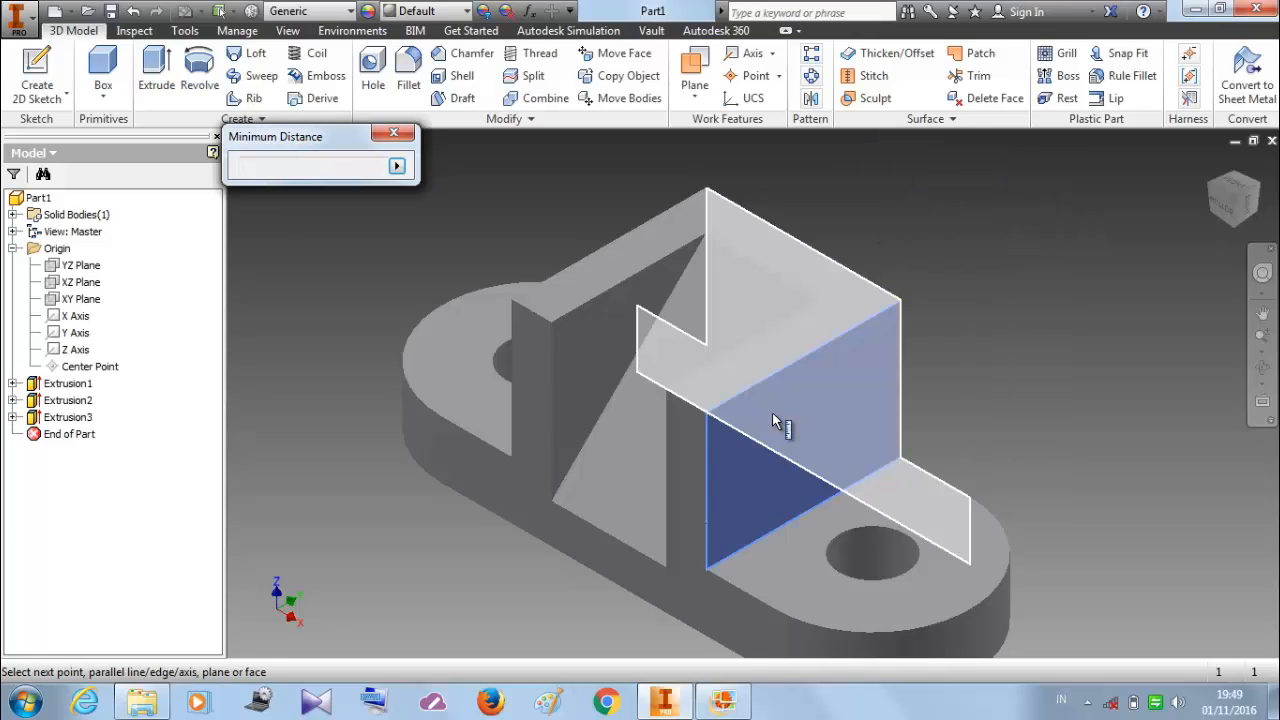
{"action": "left_click", "coordinate": [1212, 184]}
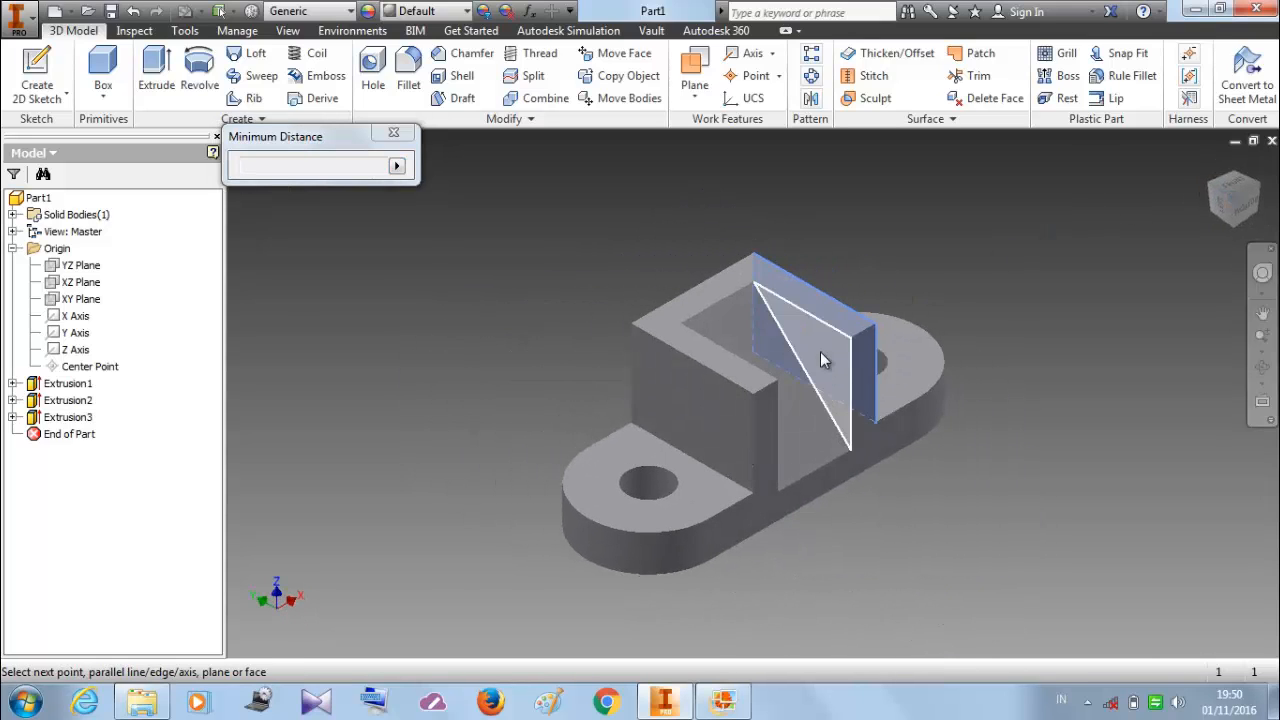
{"action": "left_click", "coordinate": [820, 358]}
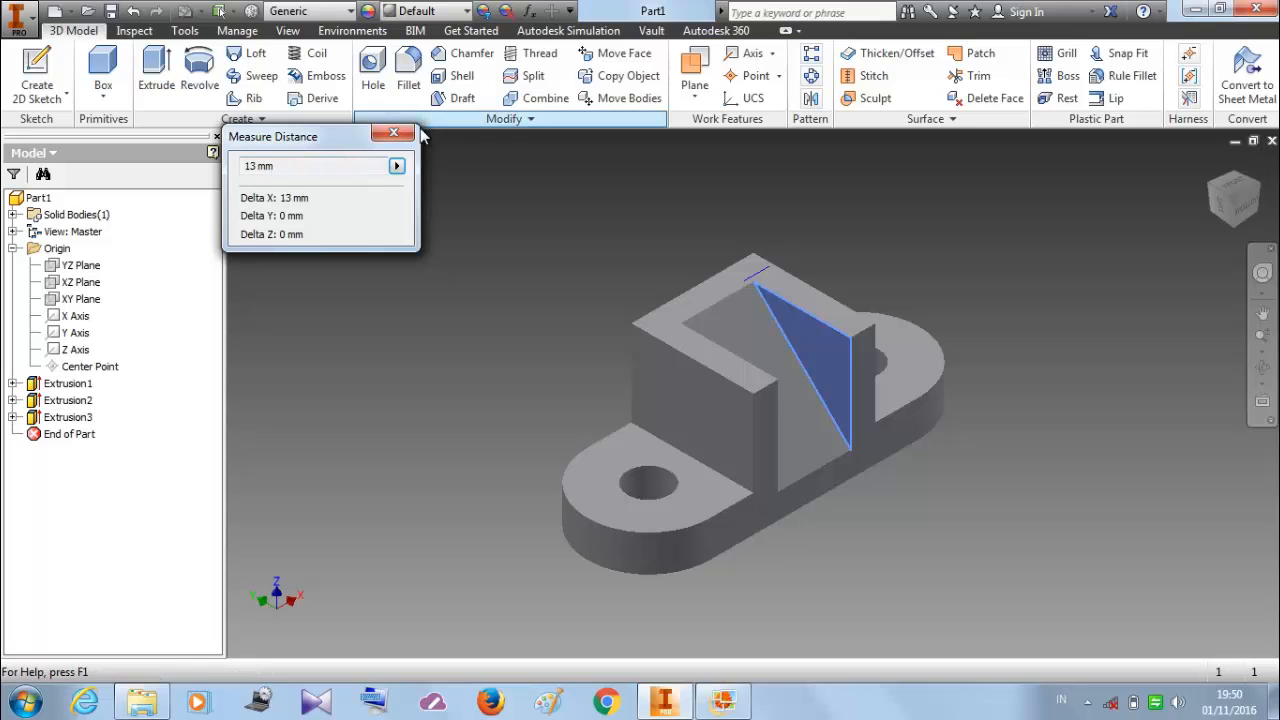
{"action": "left_click", "coordinate": [735, 408]}
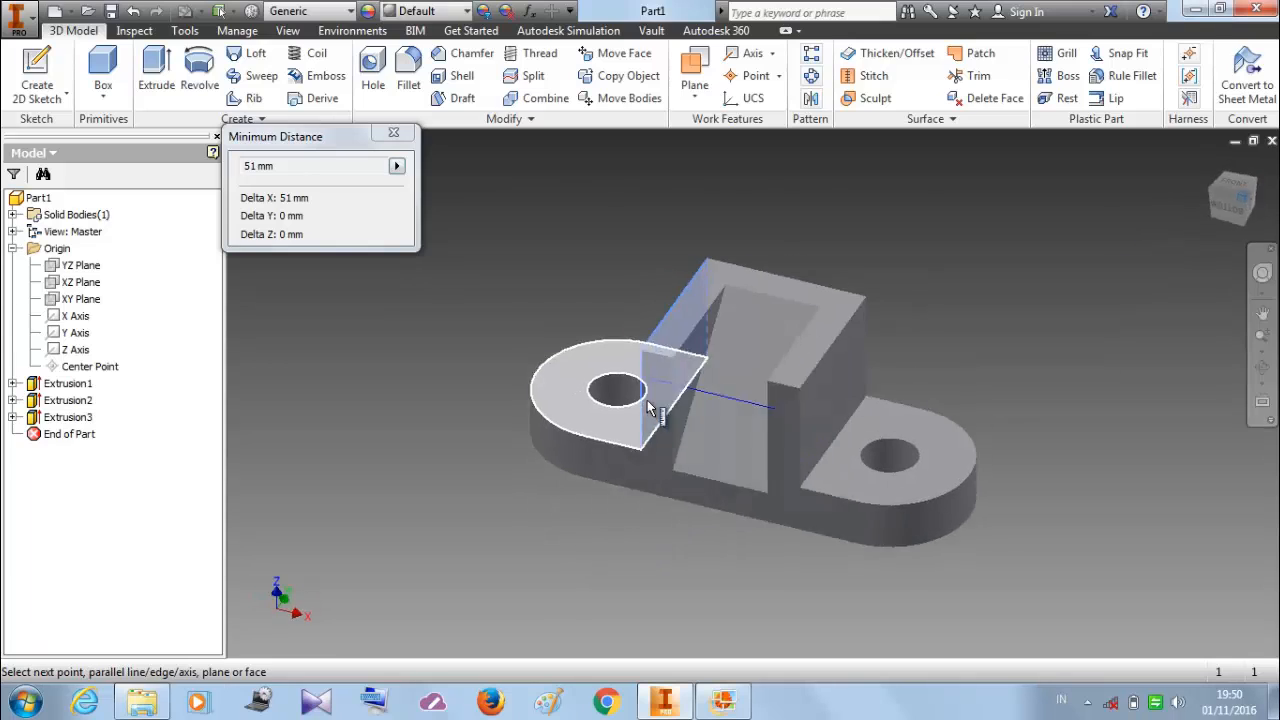
{"action": "left_click", "coordinate": [665, 370]}
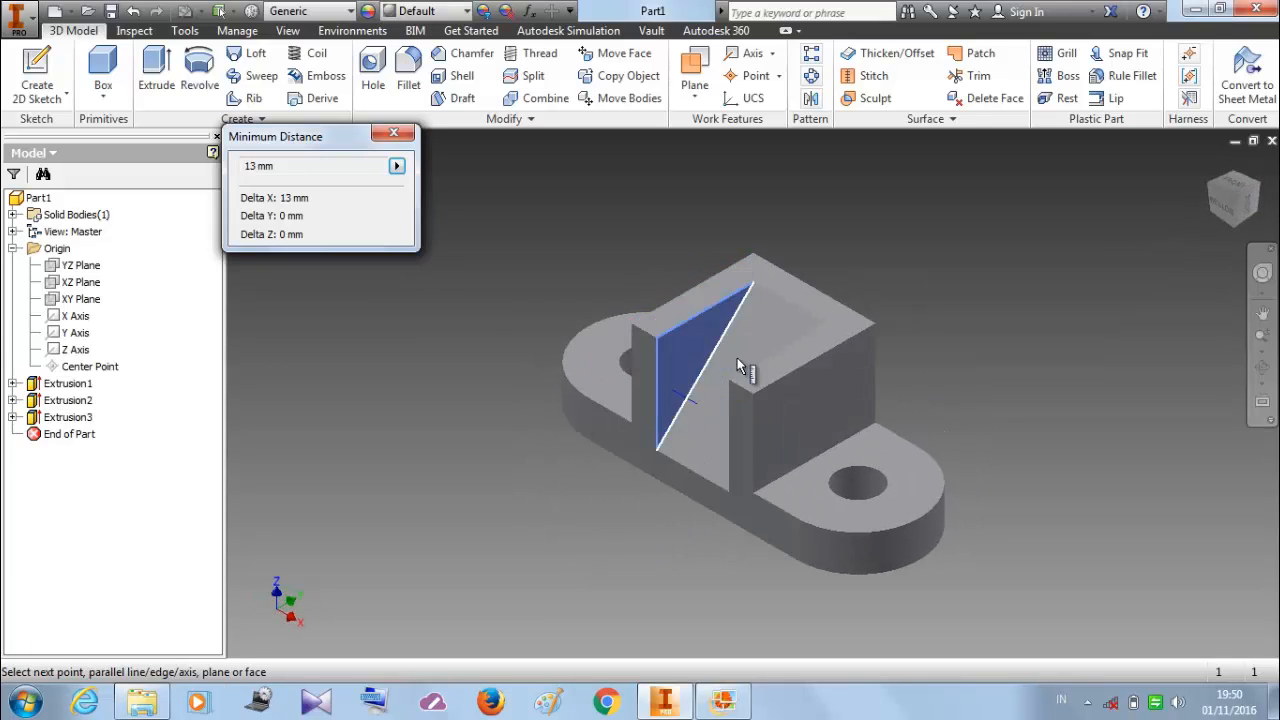
Step: Measure the base plate's thickness between its upper and lower faces and compare it with the reference drawing
{"action": "left_click", "coordinate": [596, 382]}
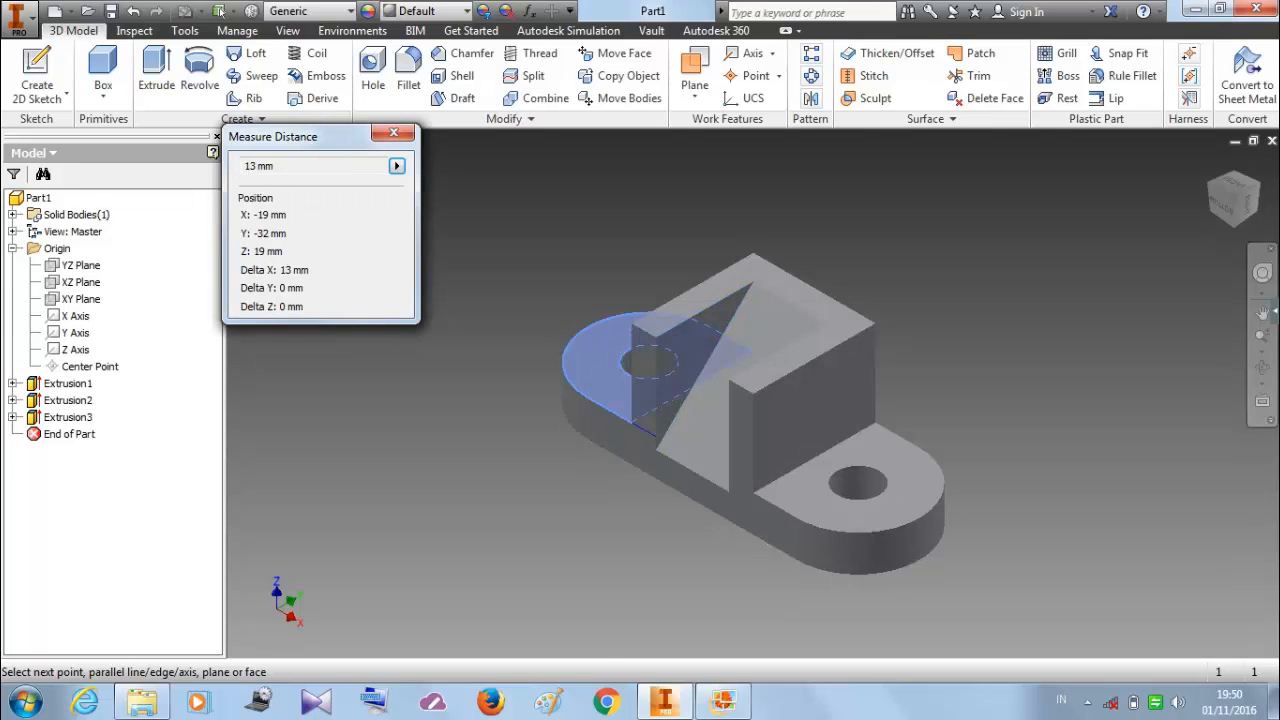
{"action": "left_click", "coordinate": [1233, 227]}
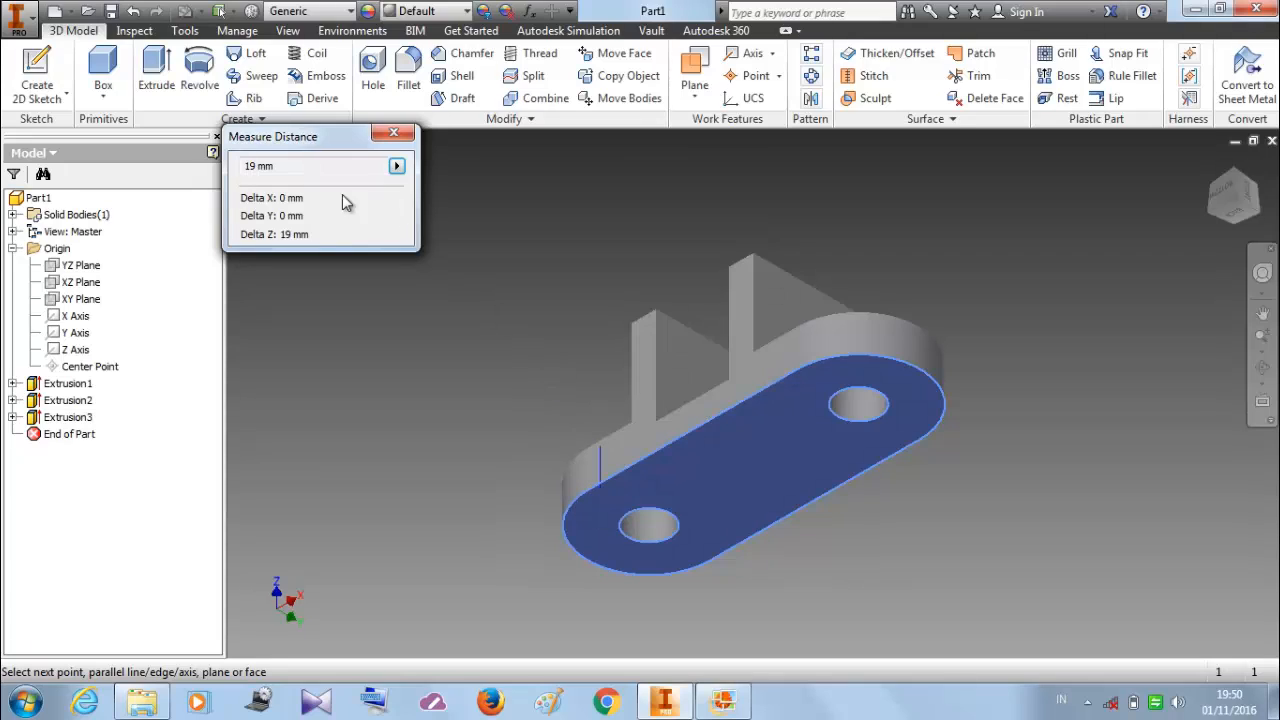
{"action": "left_click", "coordinate": [723, 701]}
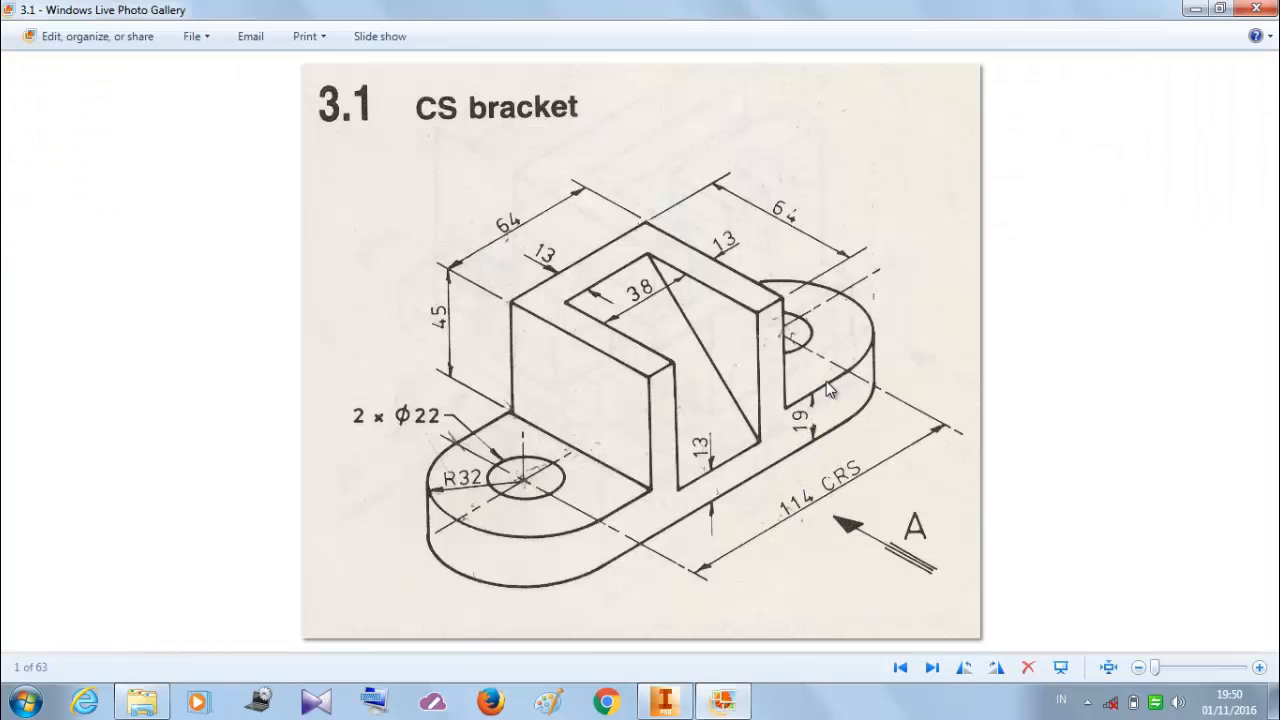
{"action": "left_click", "coordinate": [1196, 9]}
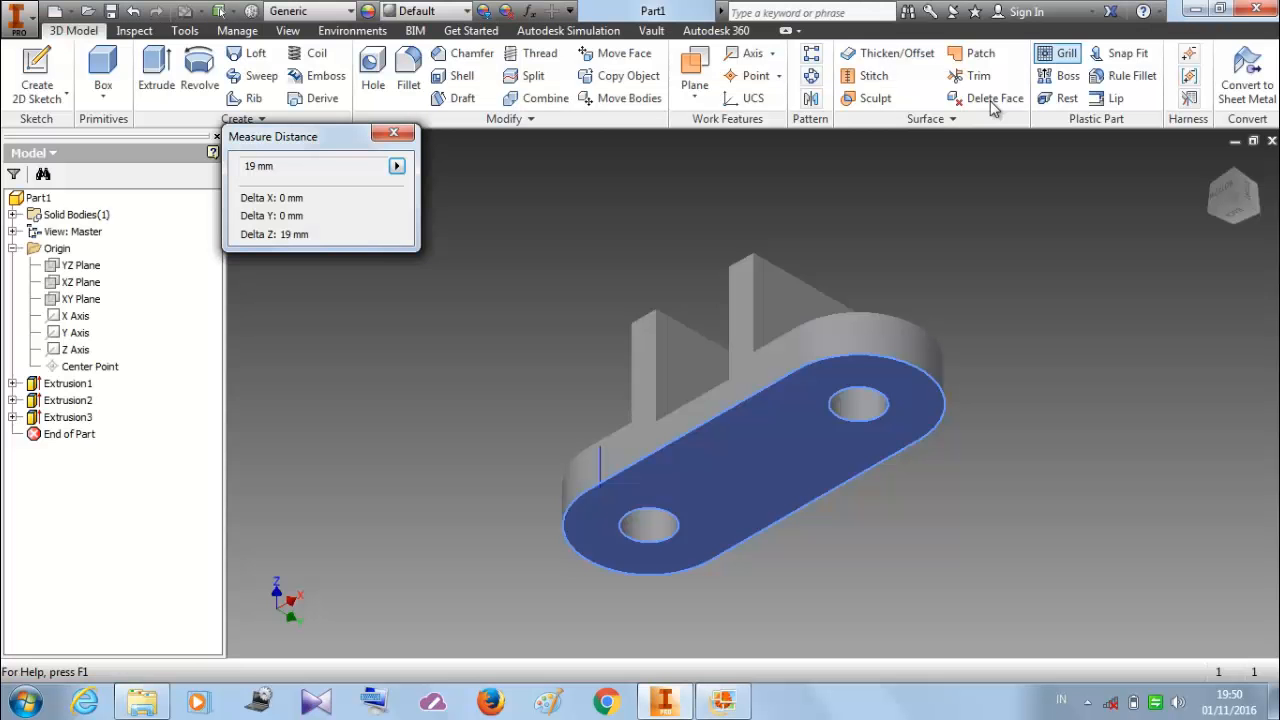
Step: Measure the radius of one base hole and check it against the hole size on the reference drawing
{"action": "left_click", "coordinate": [1212, 166]}
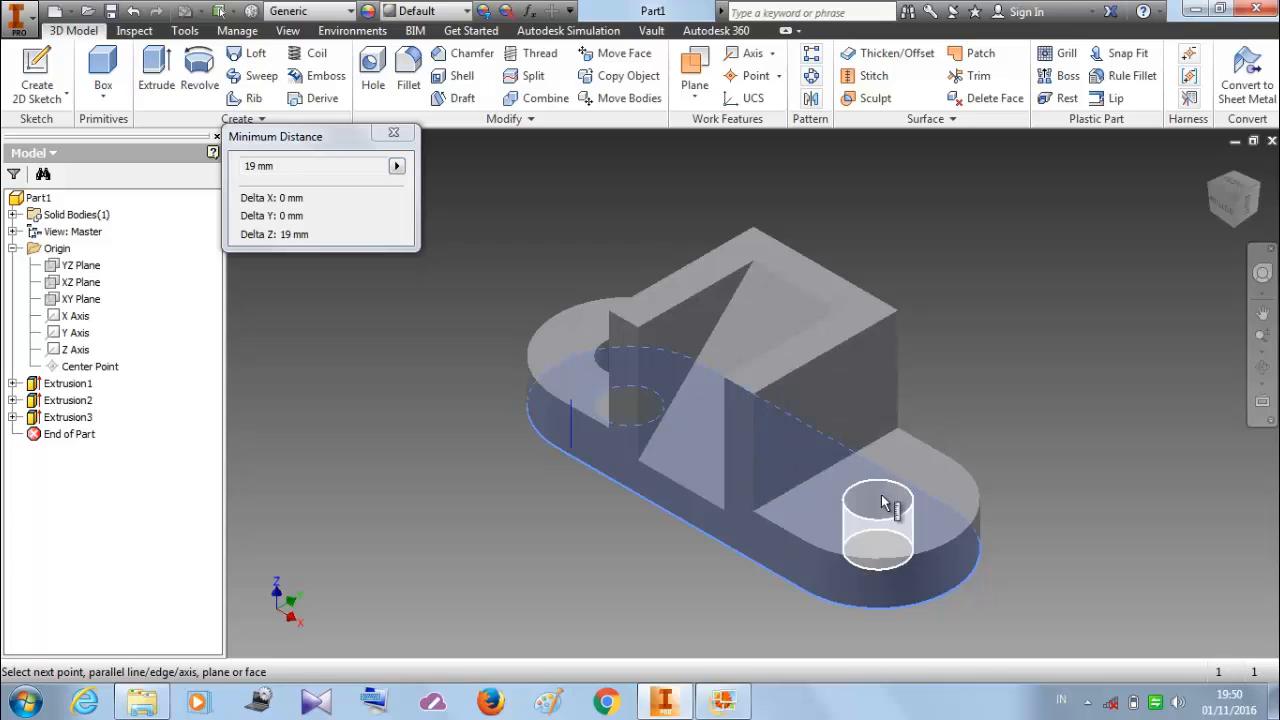
{"action": "left_click", "coordinate": [884, 492]}
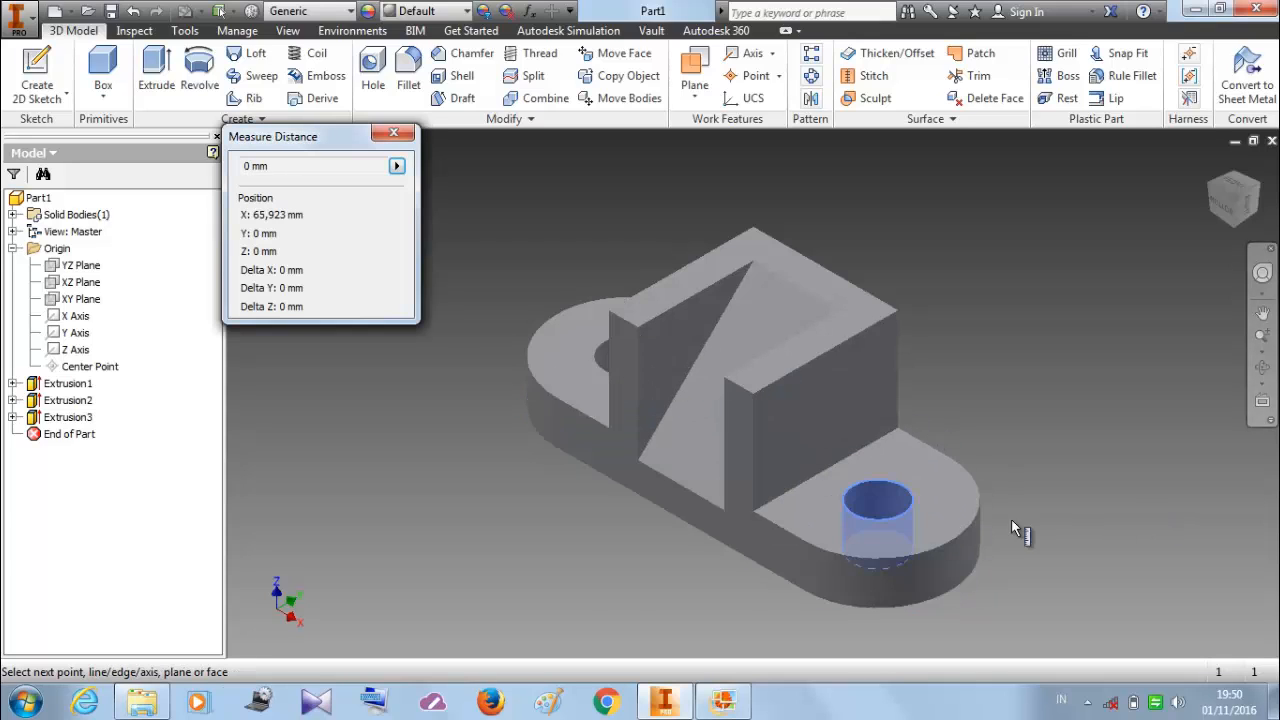
{"action": "left_click", "coordinate": [911, 500]}
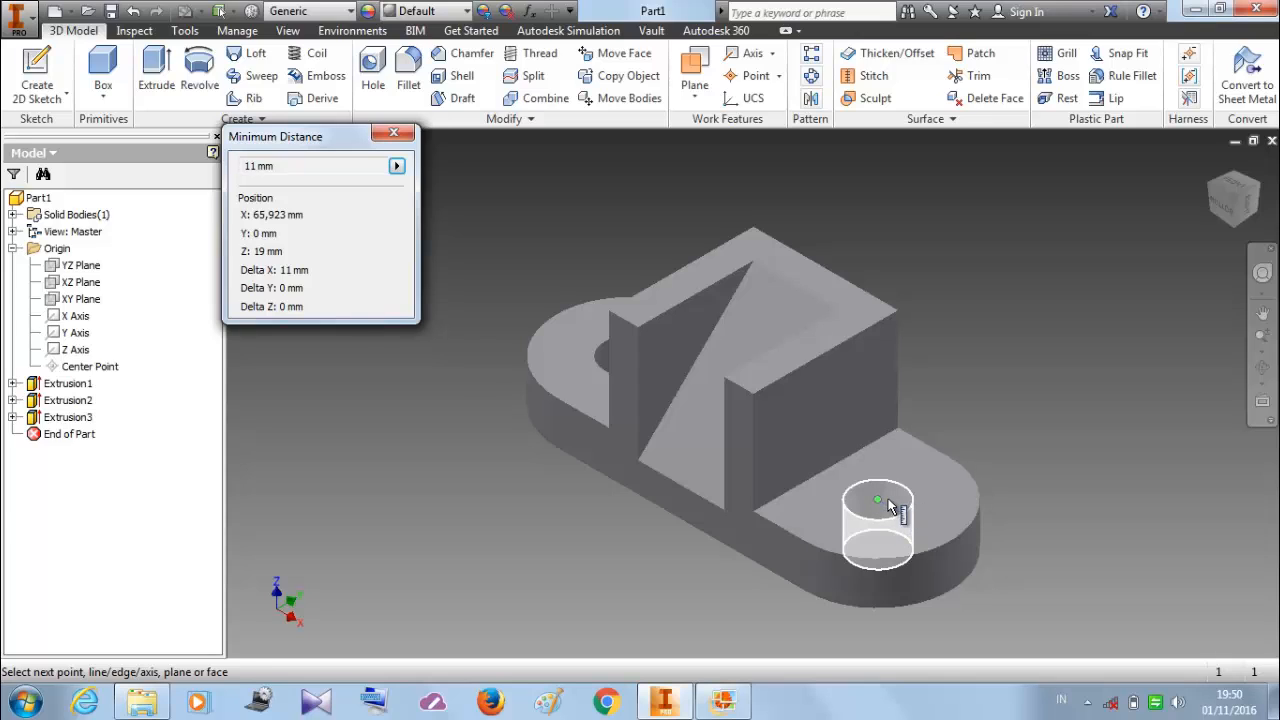
{"action": "key", "text": "alt+Tab"}
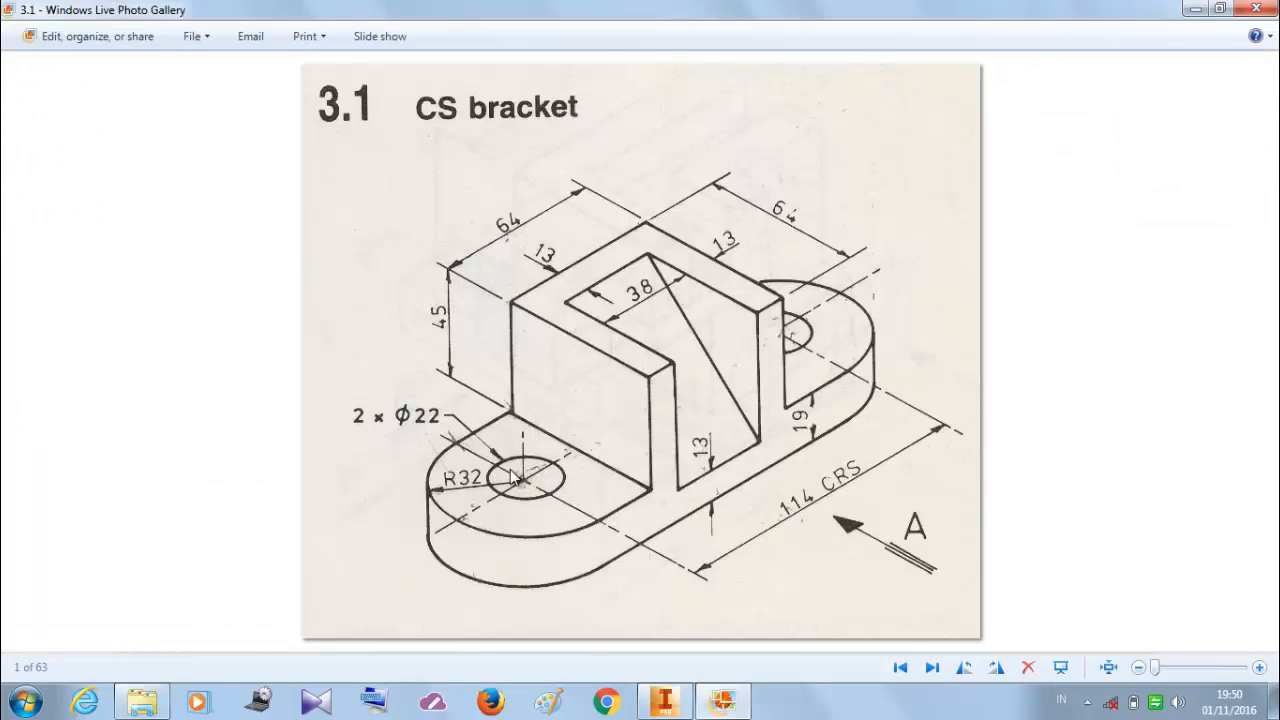
{"action": "left_click", "coordinate": [736, 706]}
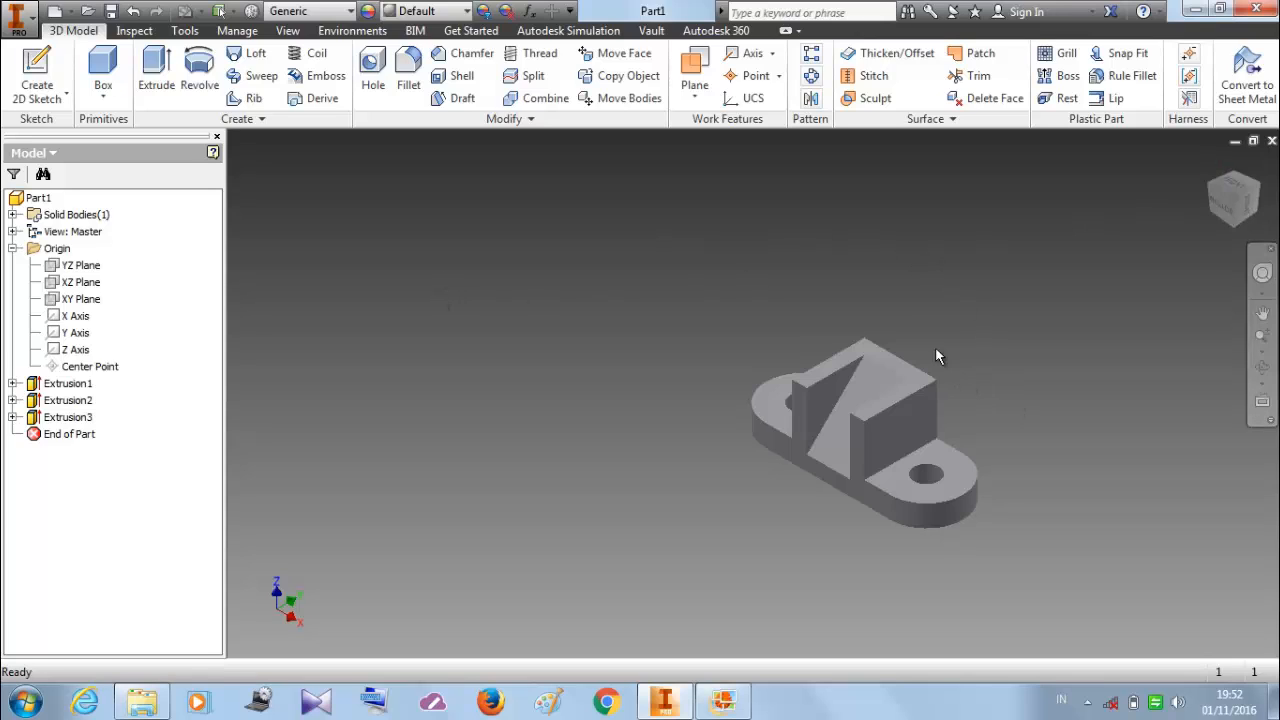
Step: Review the CS bracket drawing once more and open drawing 3.2 from the folder of reference images
{"action": "left_click", "coordinate": [724, 700]}
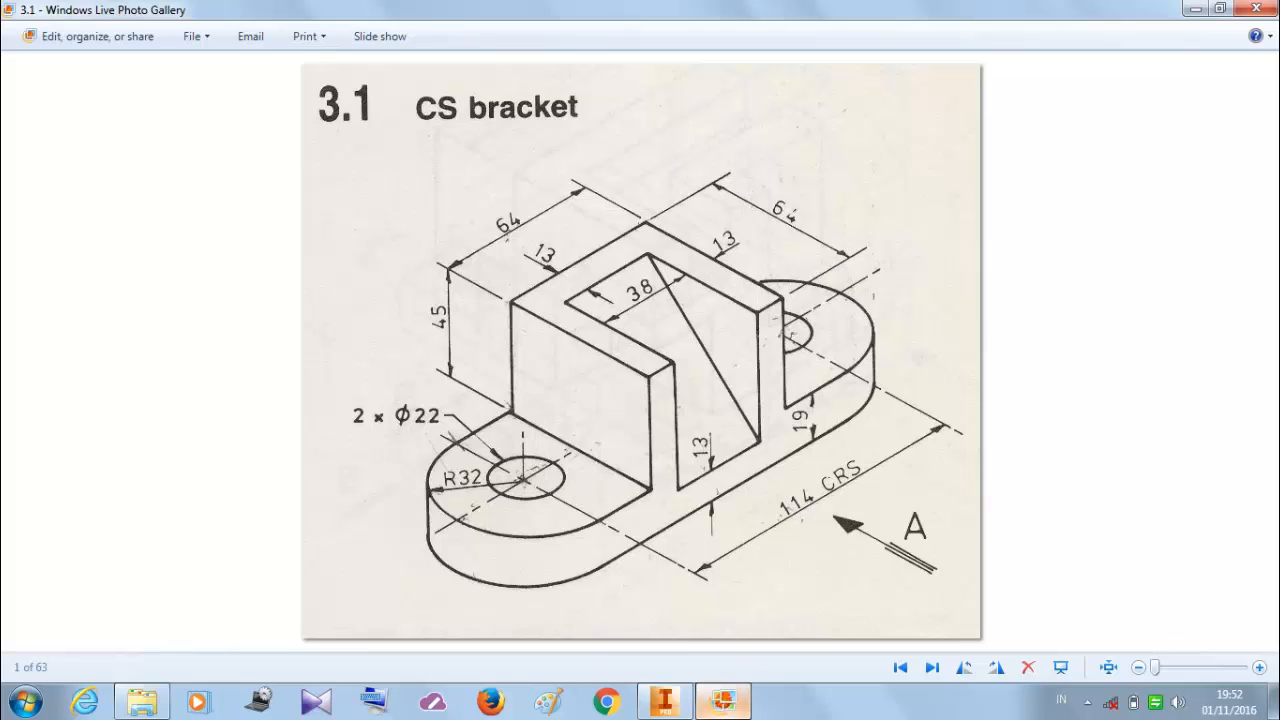
{"action": "mouse_move", "coordinate": [664, 700]}
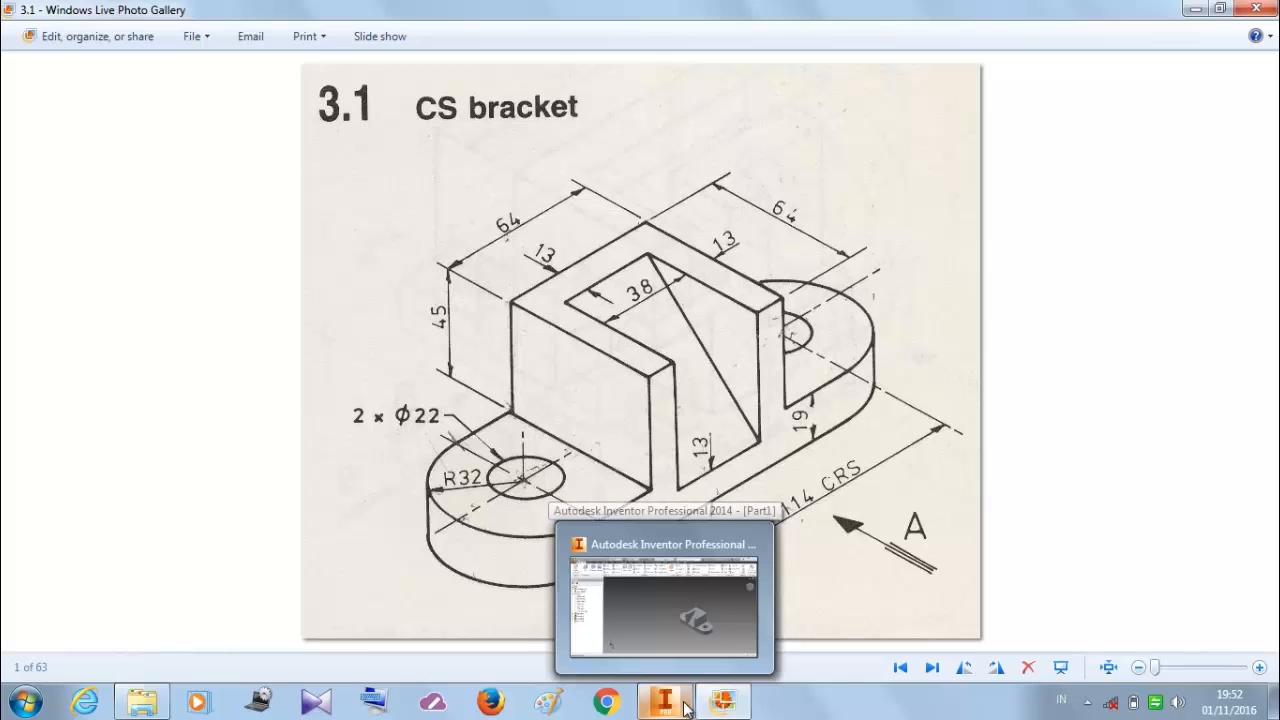
{"action": "left_click", "coordinate": [142, 700]}
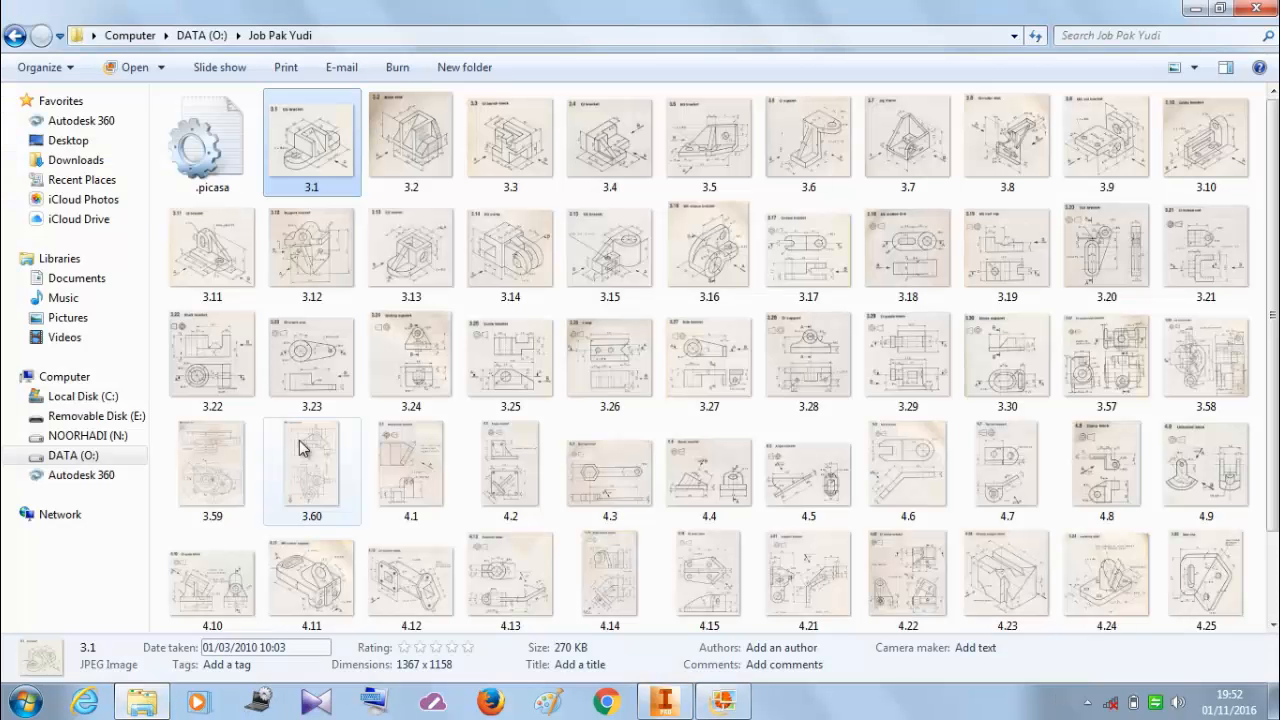
{"action": "double_click", "coordinate": [401, 112]}
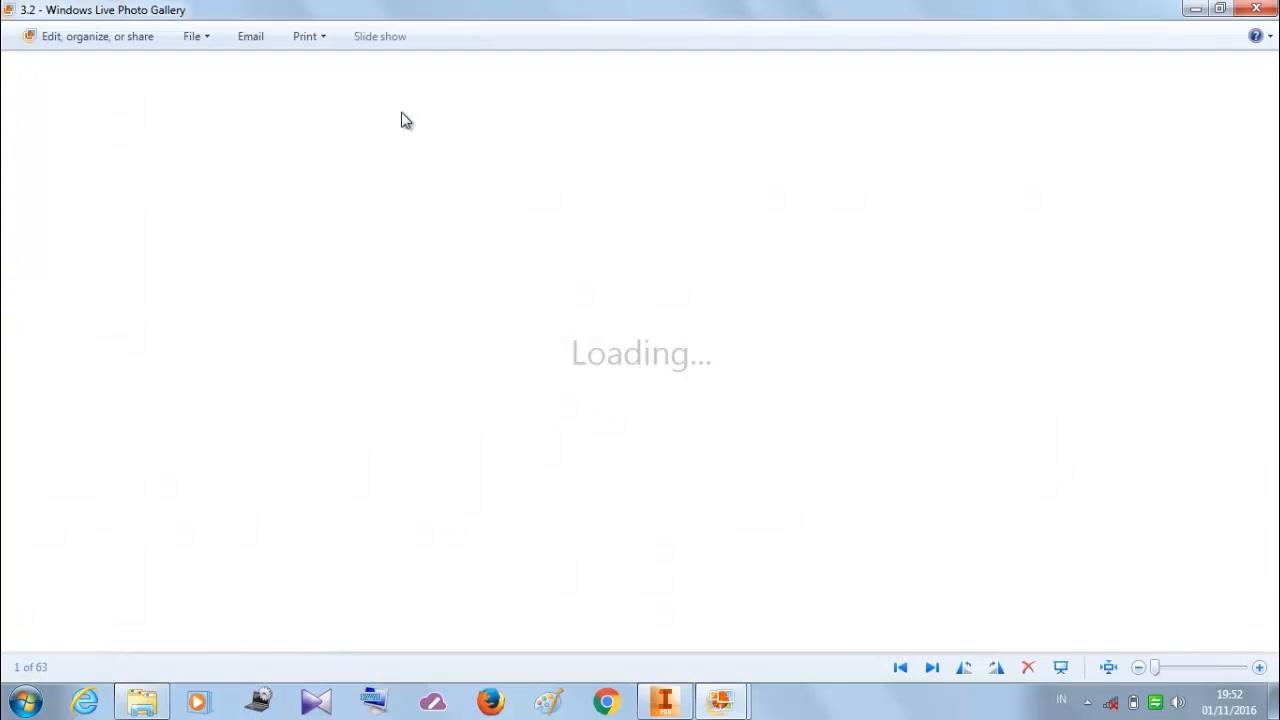